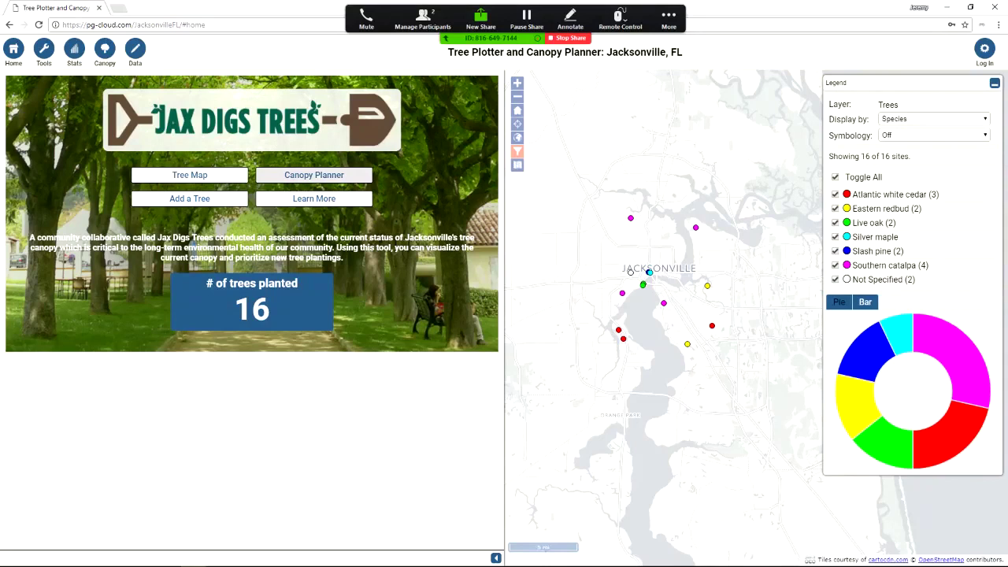
Open the Canopy Planner tools from the Jacksonville home panel
click(314, 175)
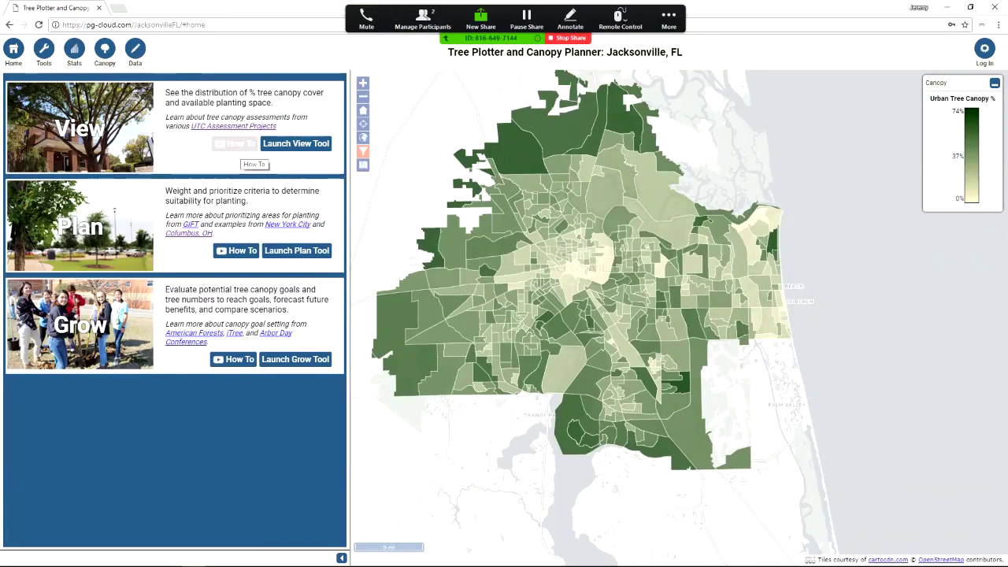
Launch the View tool showing census block group canopy and planting-area sliders
click(295, 143)
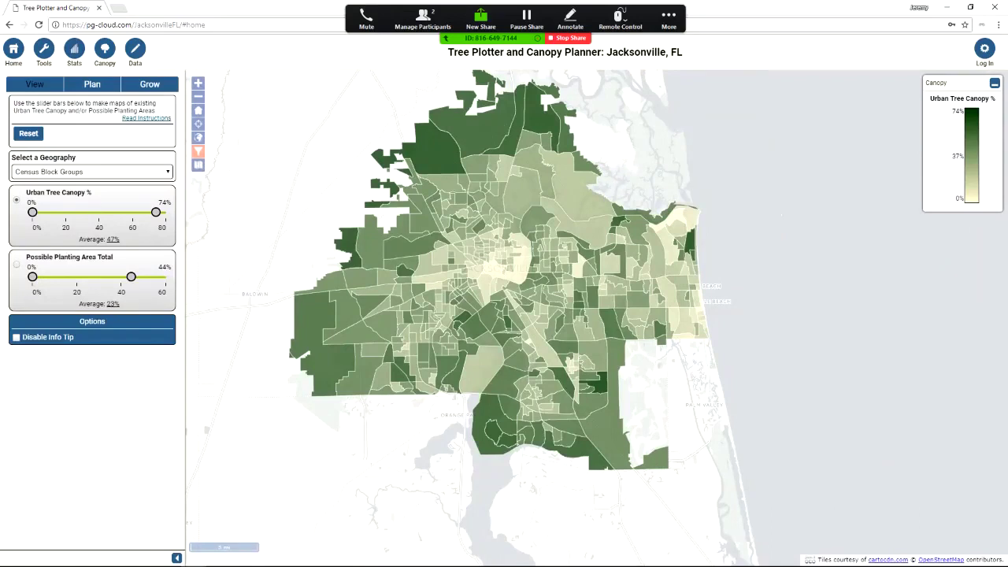
click(92, 172)
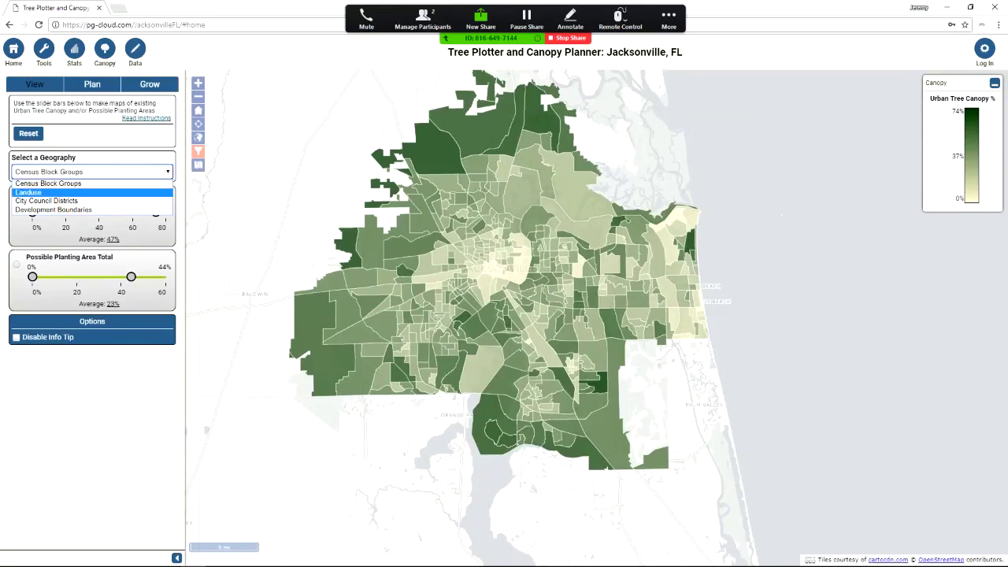
key(Return)
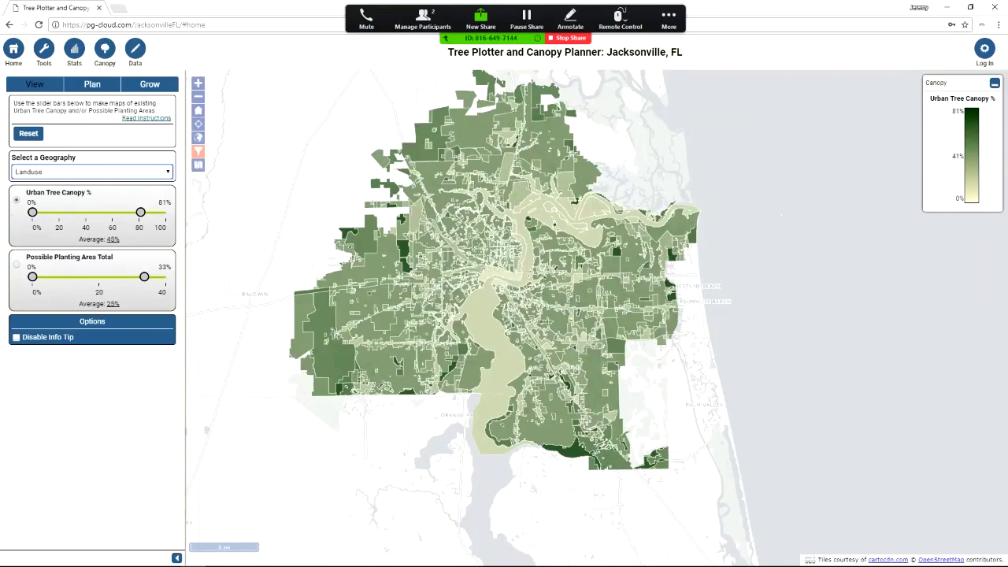
click(90, 171)
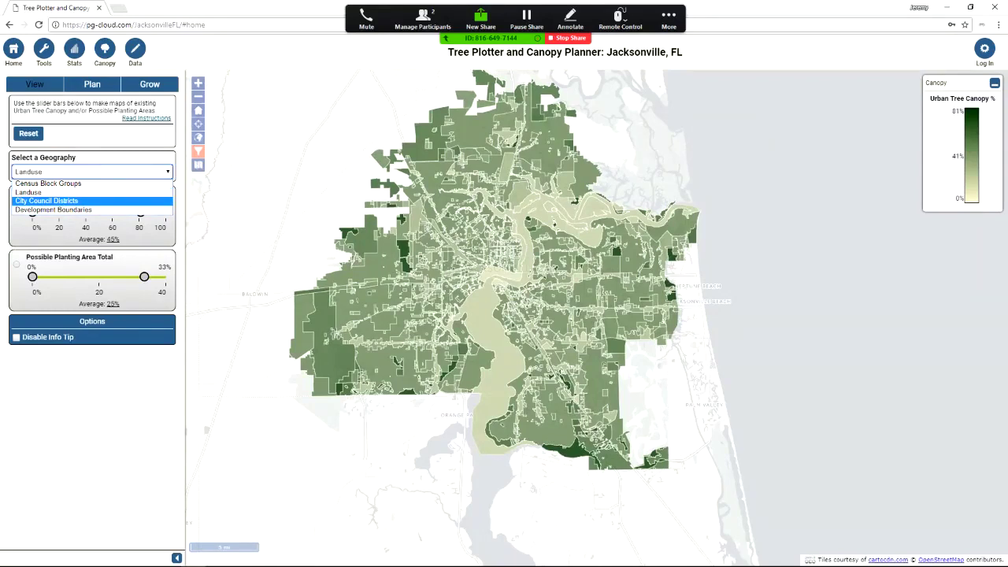
click(48, 201)
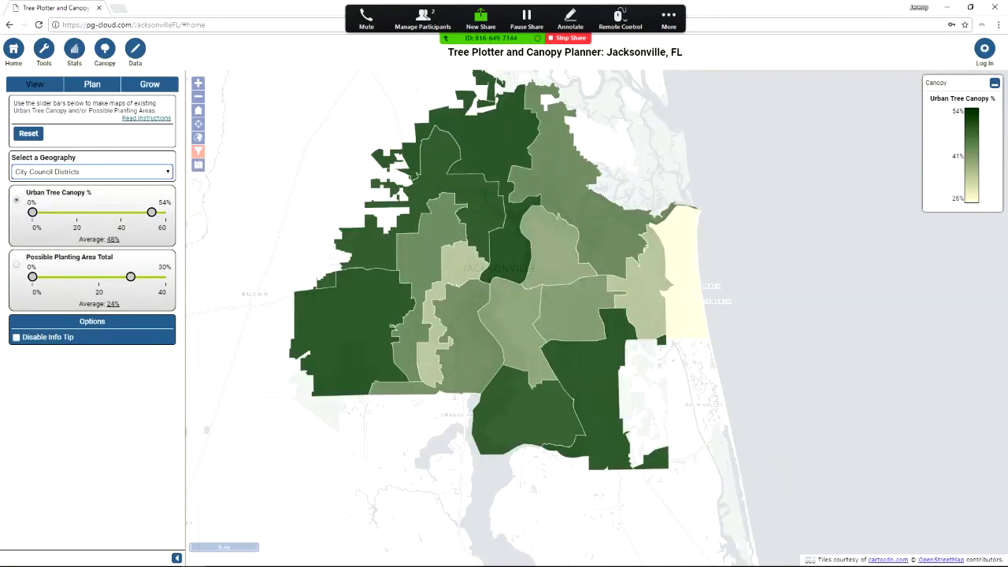
click(92, 171)
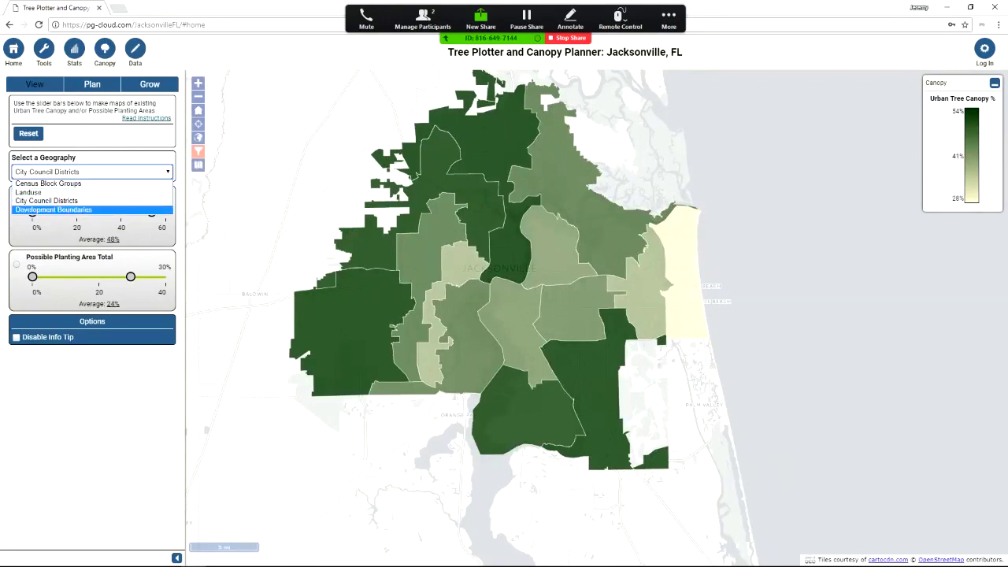
click(53, 210)
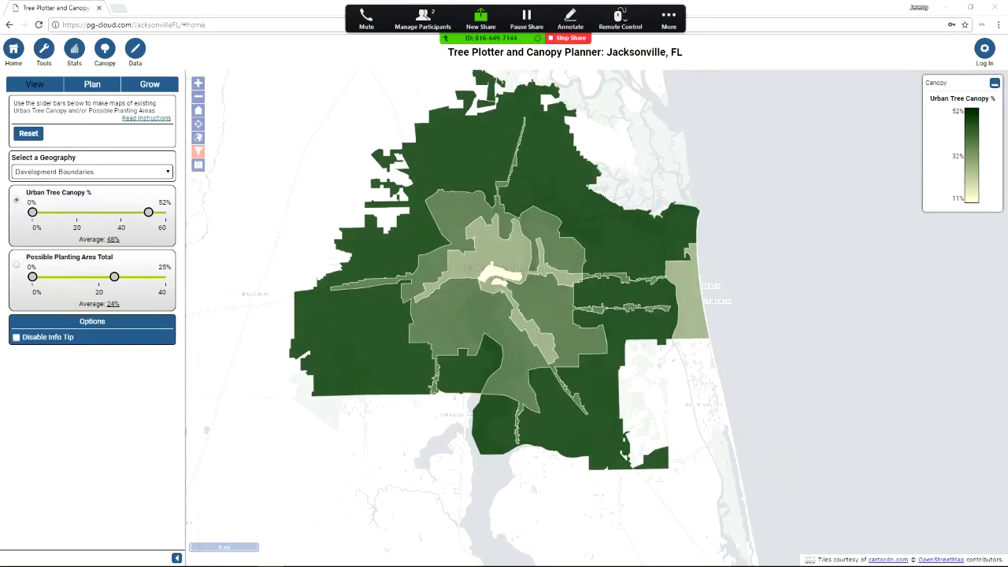
click(92, 171)
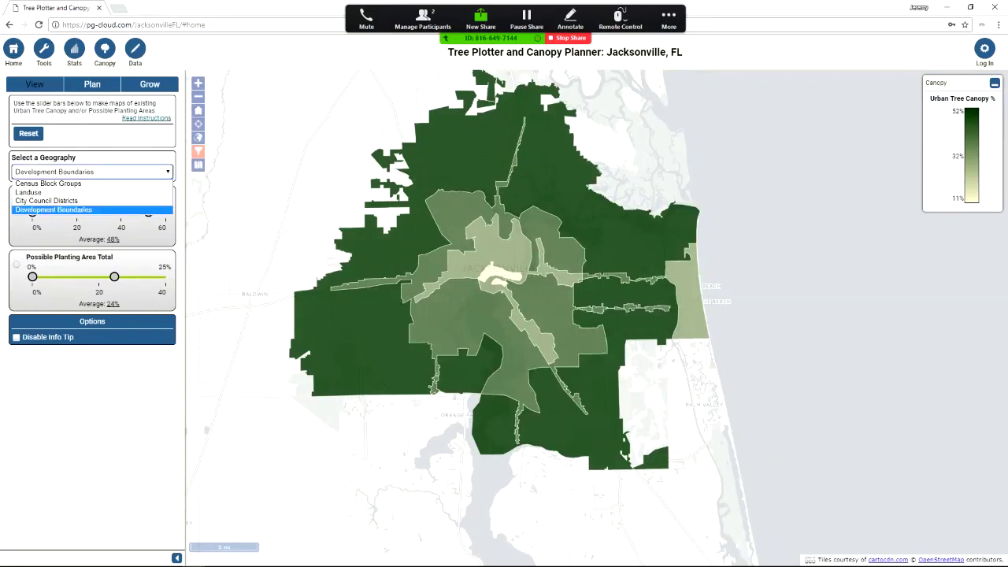
click(48, 182)
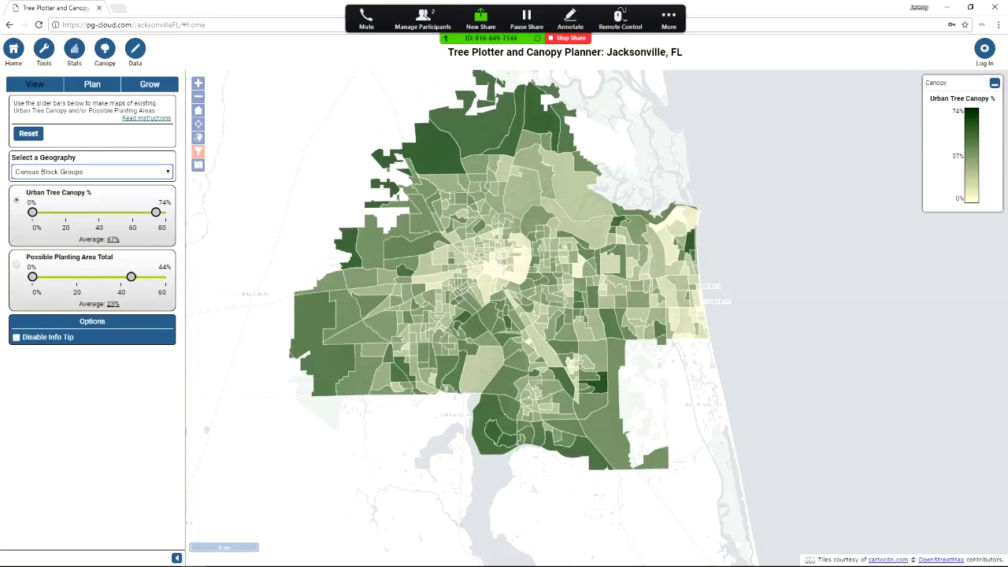
Filter block groups to 0–23% canopy and 25–60% planting area, shaded by possible planting area
drag(33, 212, 130, 212)
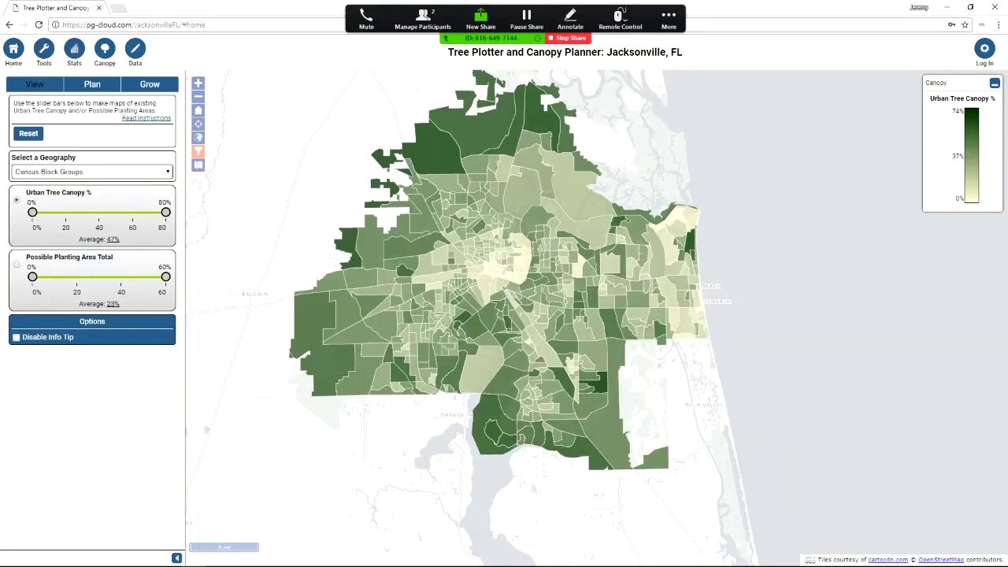
click(16, 265)
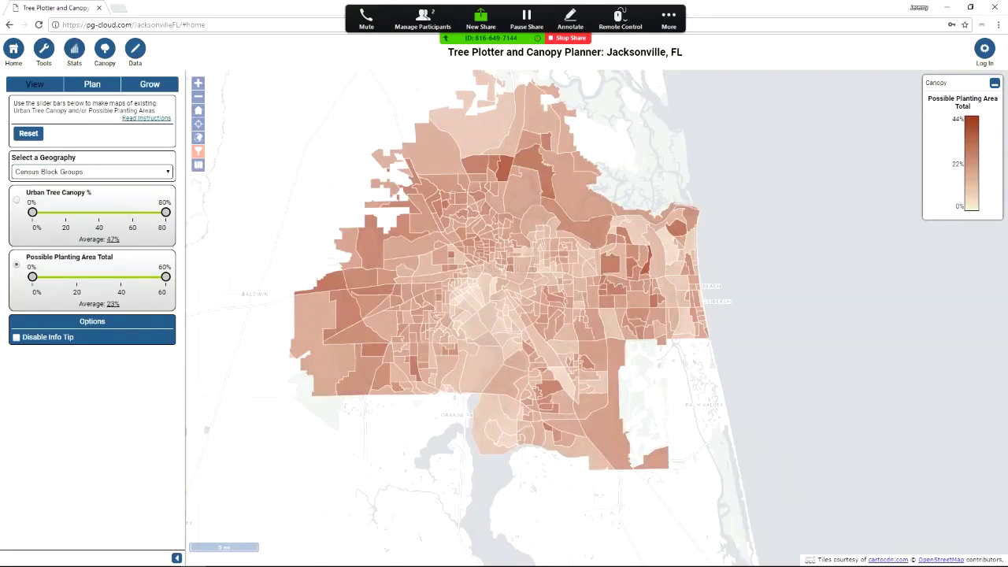
drag(32, 277, 116, 276)
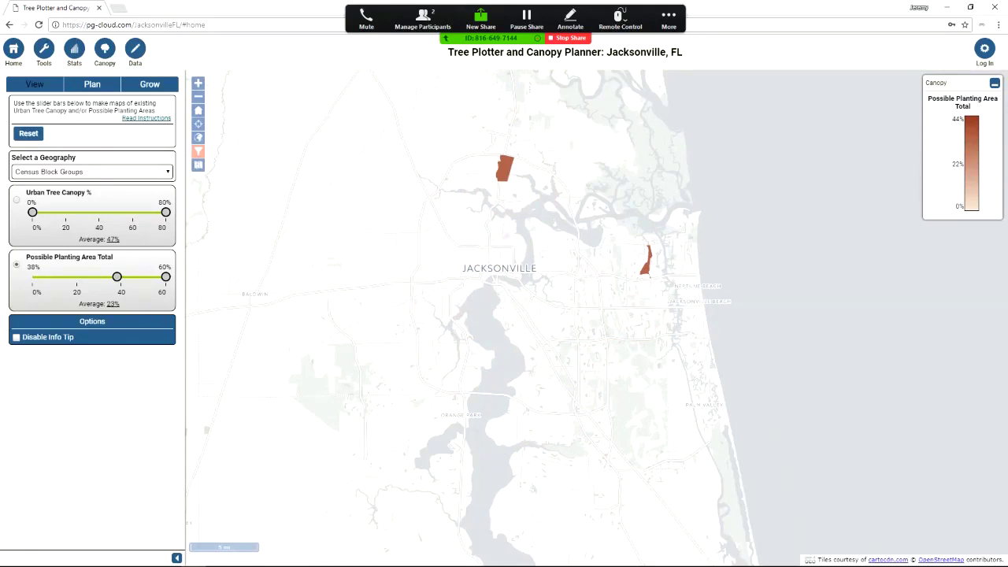
drag(166, 212, 70, 212)
drag(117, 277, 87, 277)
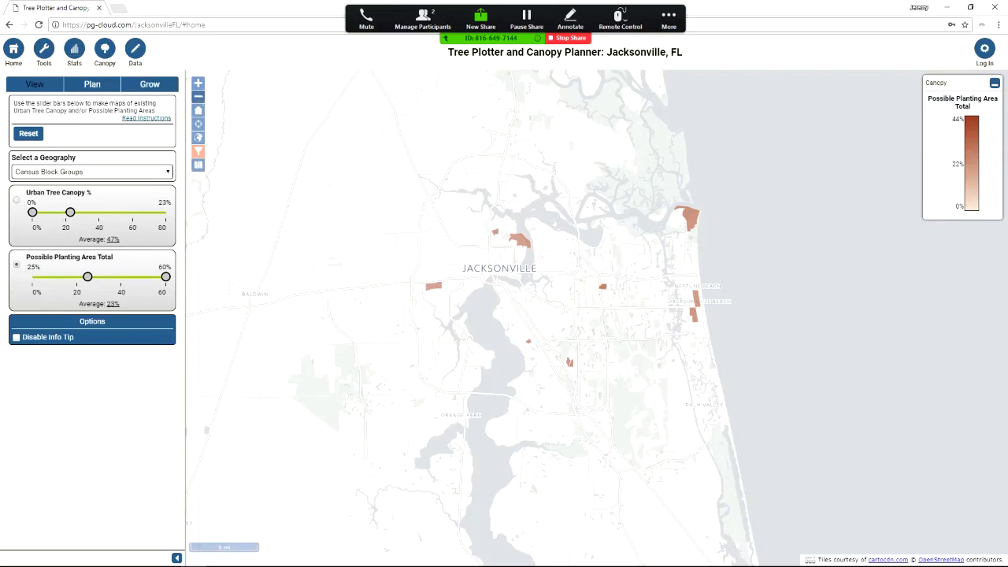
Zoom in one level and back out, then return the map to its home extent
click(198, 83)
click(198, 96)
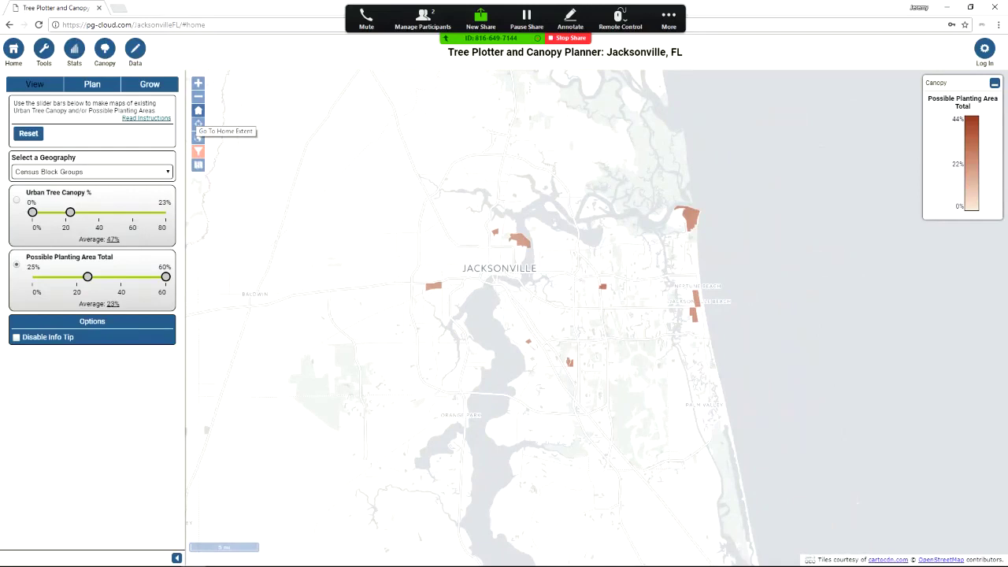
click(197, 110)
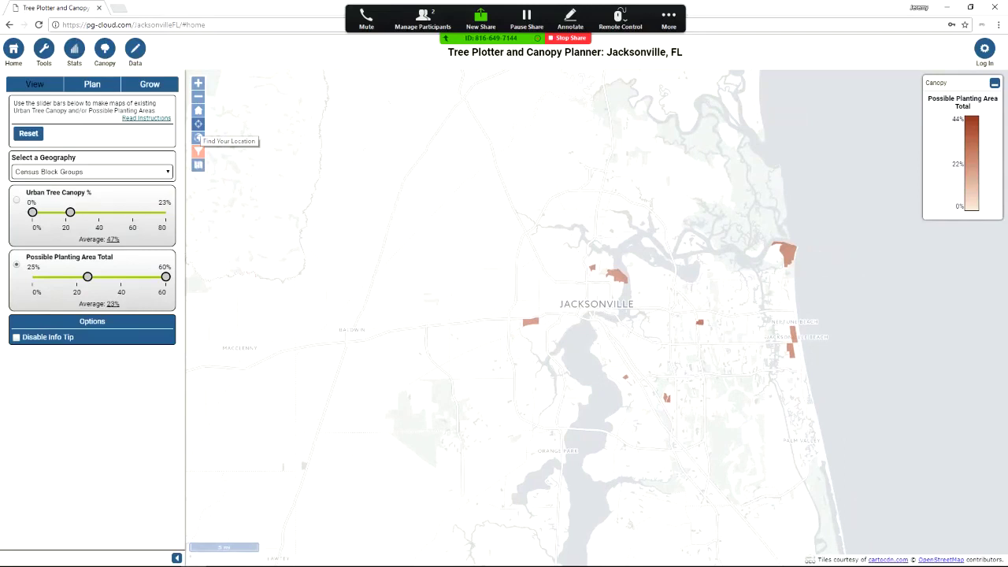
Try the location search, open and close Advanced Filter, and open the base map list
click(198, 151)
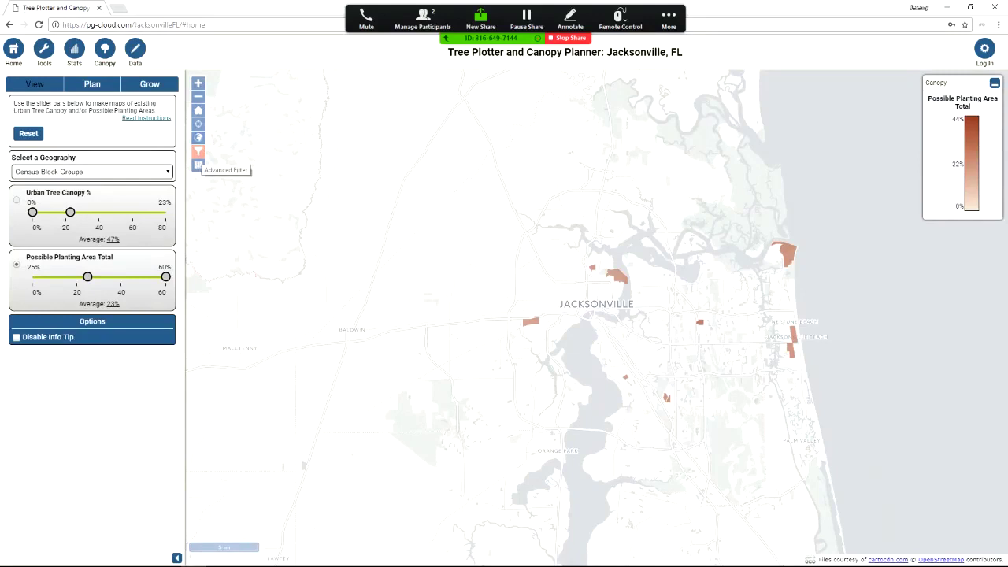
click(198, 165)
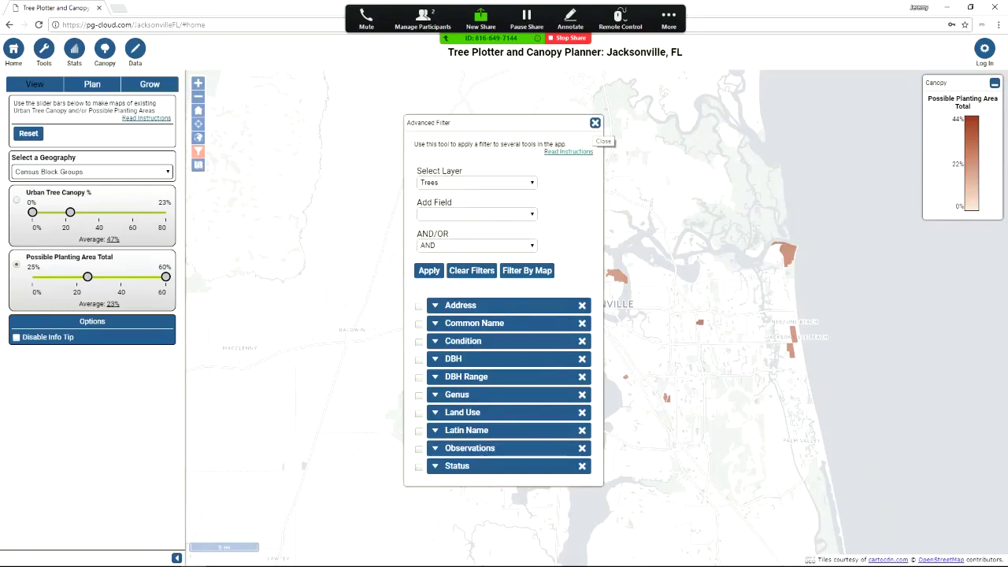
click(595, 123)
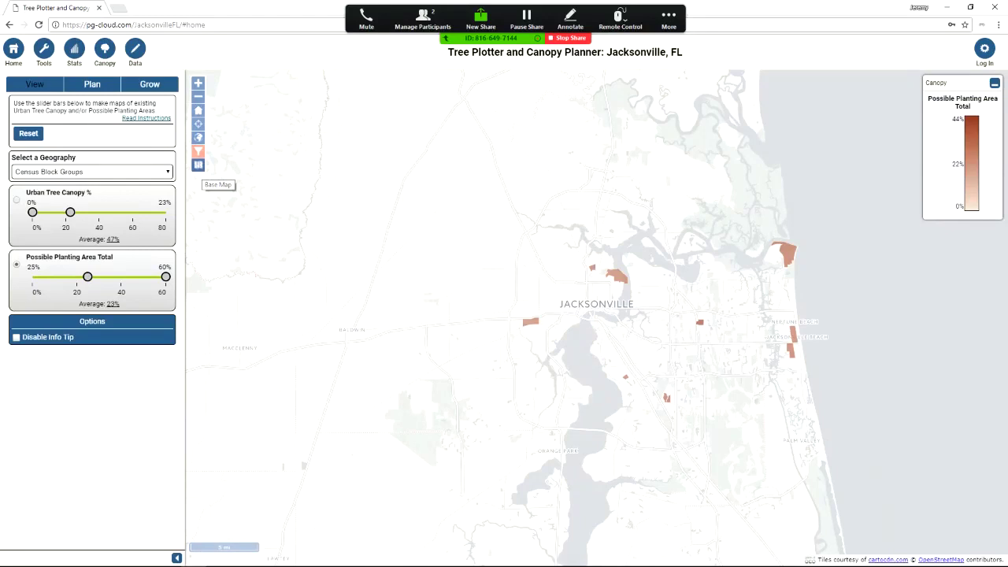
click(198, 164)
Switch base maps through Google Hybrid and ESRI World Imagery to Bing Aerial With Labels, then open Plan
click(219, 198)
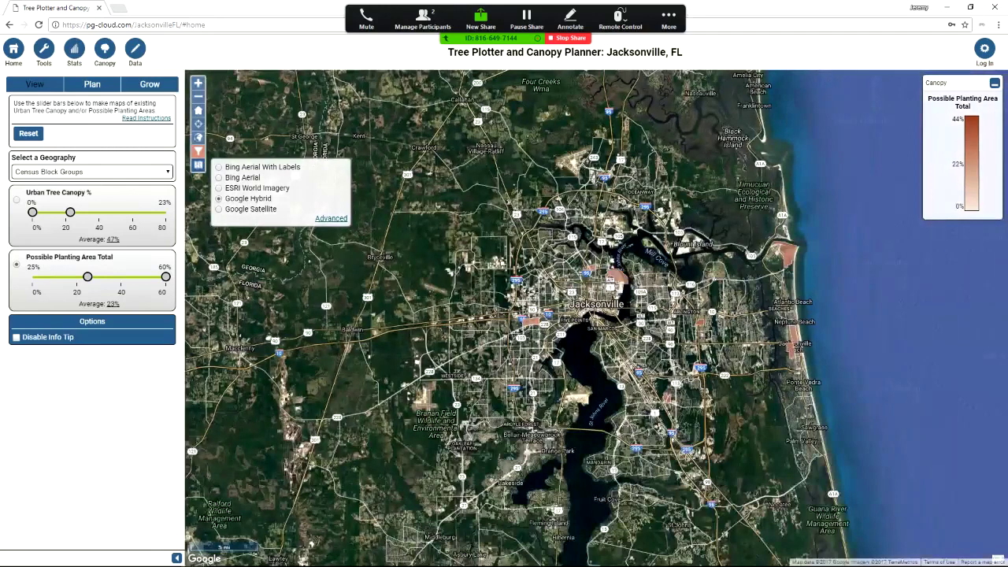
click(219, 188)
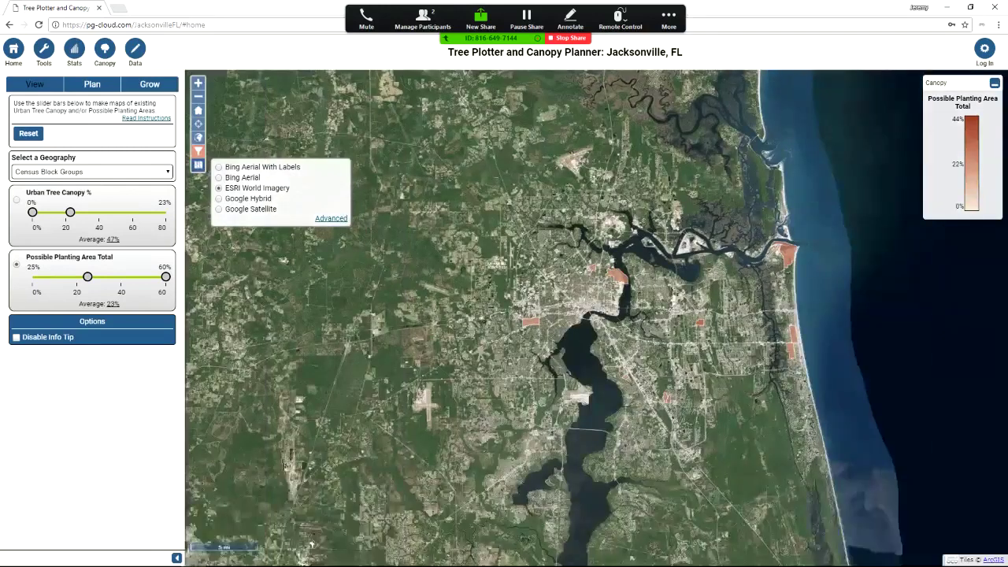
click(219, 167)
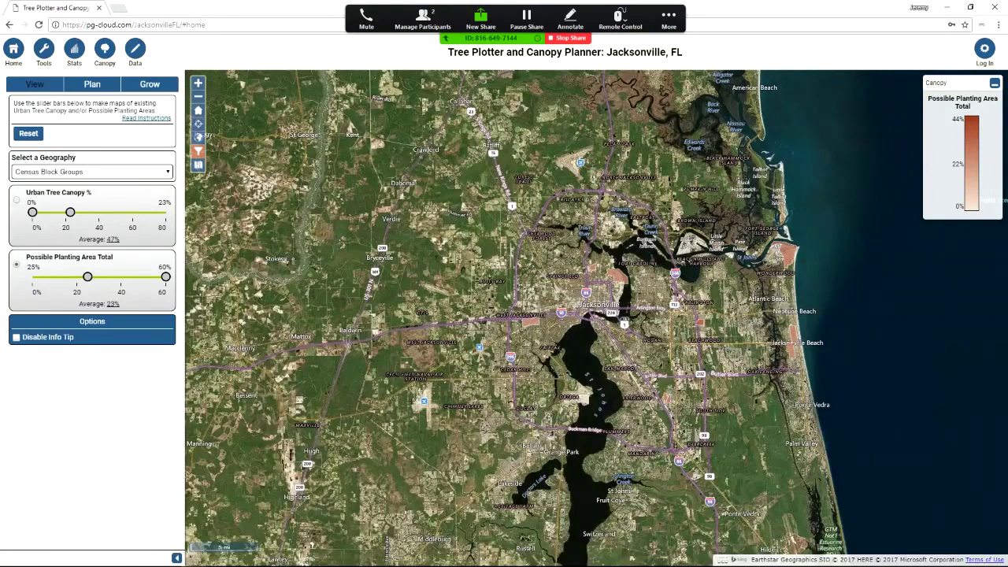
click(92, 84)
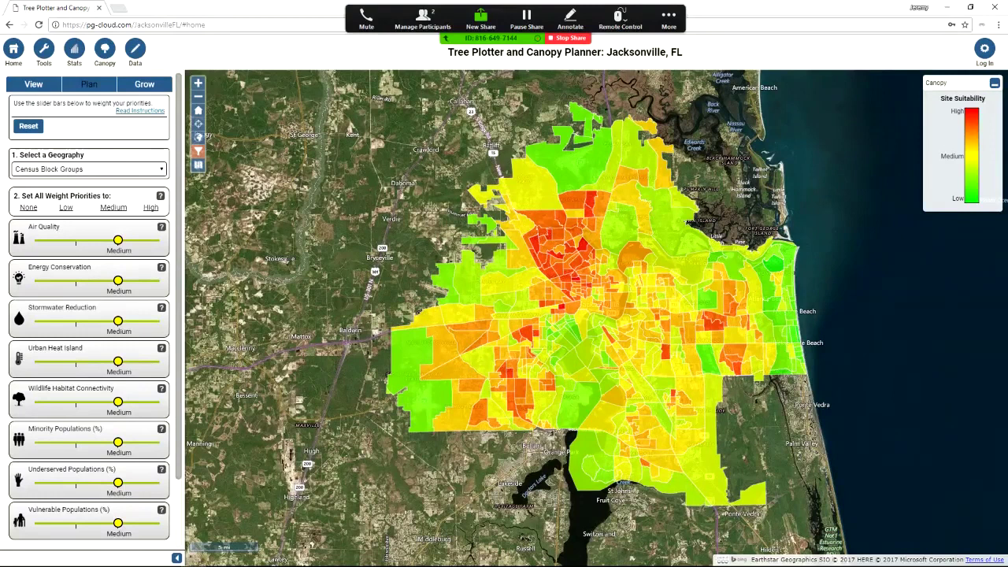
Review the geography options and Air Quality help, then set every priority weight to None
click(89, 168)
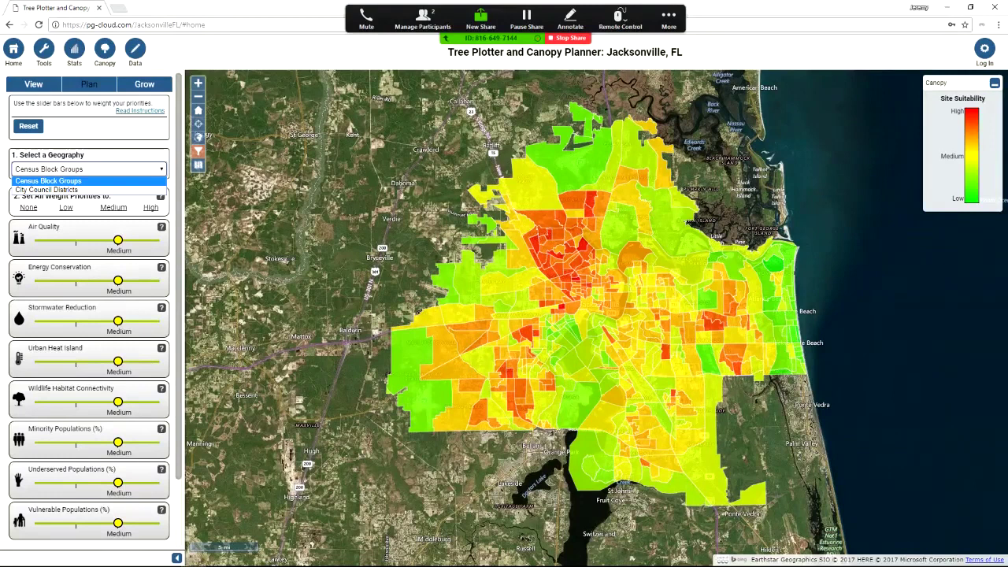
key(Escape)
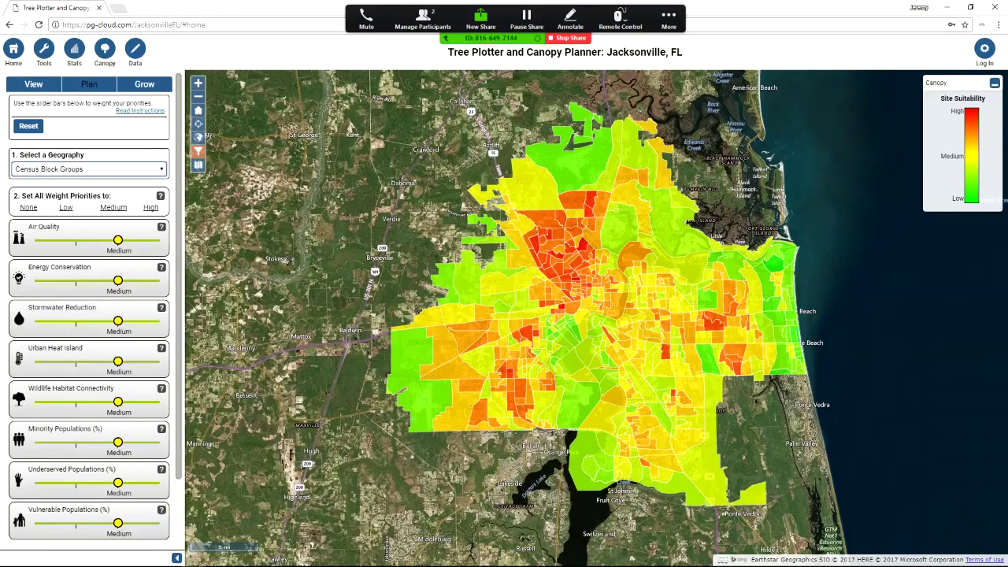
click(162, 227)
mouse_move(162, 307)
click(29, 207)
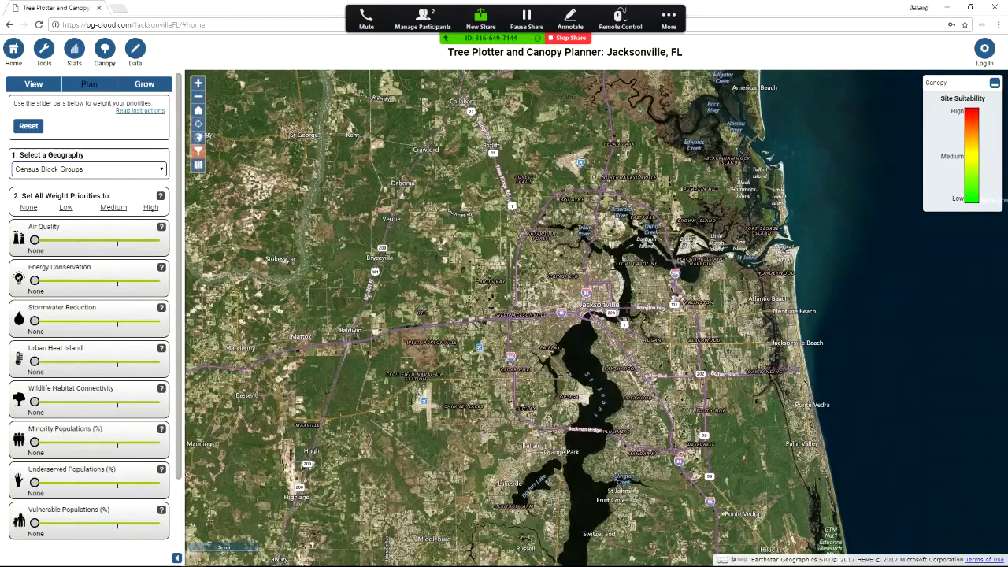
Weight Urban Heat Island and Underserved Populations low, show only top suitability areas, then open Grow
click(76, 361)
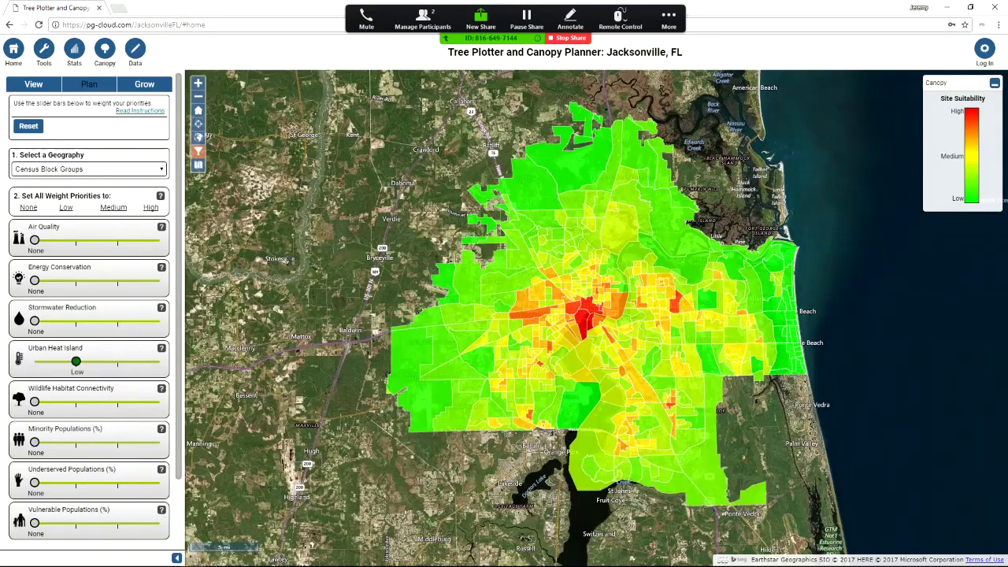
click(76, 482)
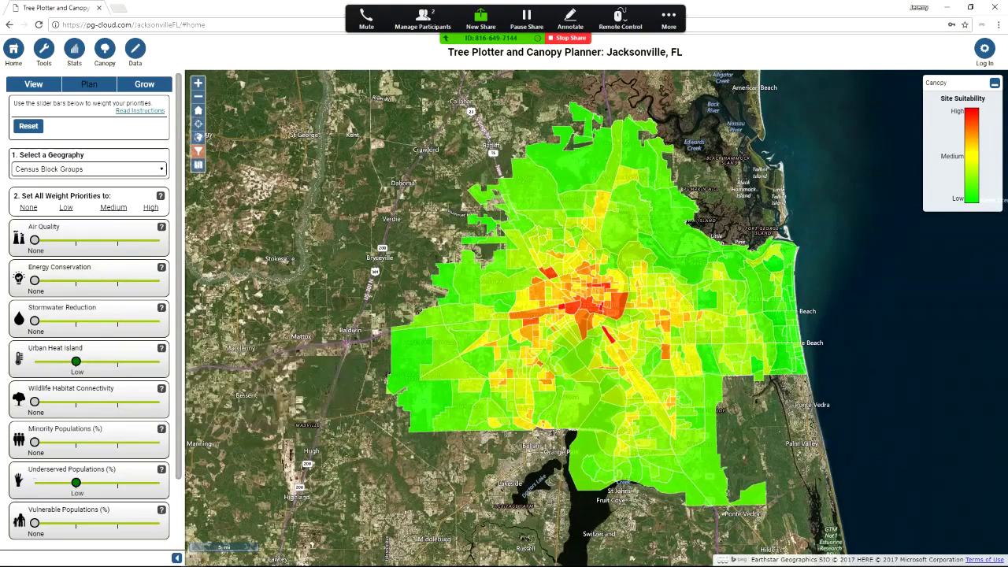
scroll(89, 315, down, 1)
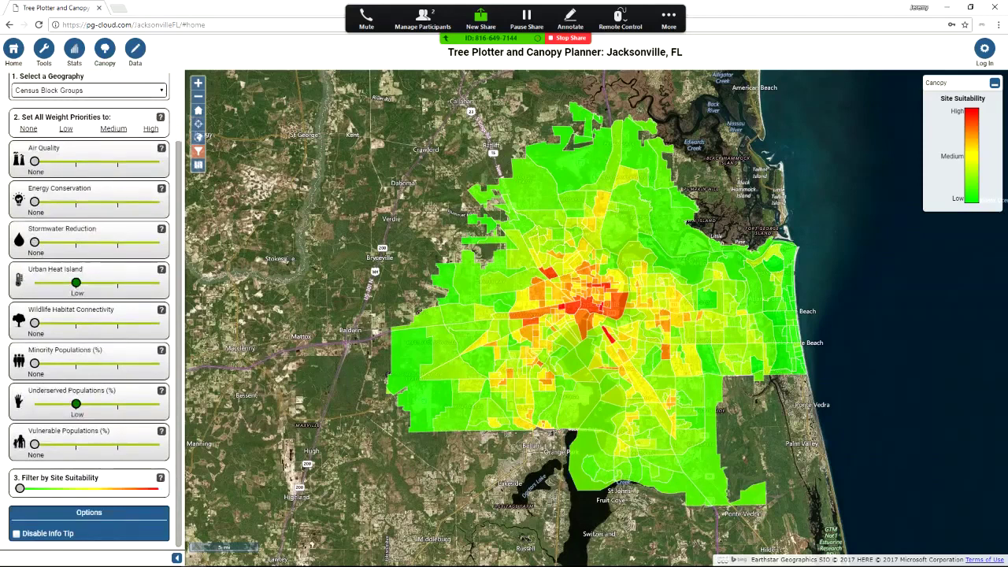
drag(20, 488, 67, 489)
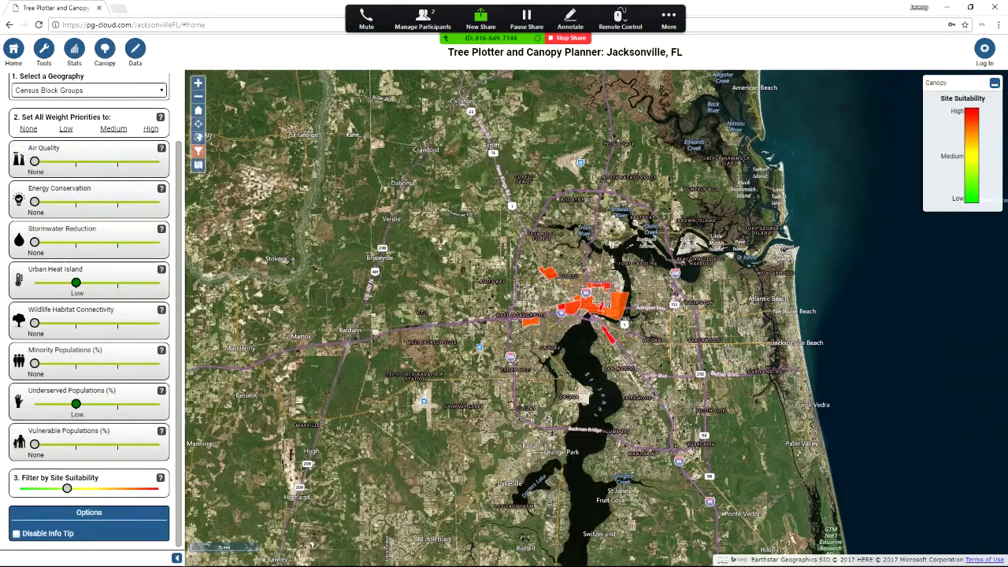
scroll(89, 315, up, 3)
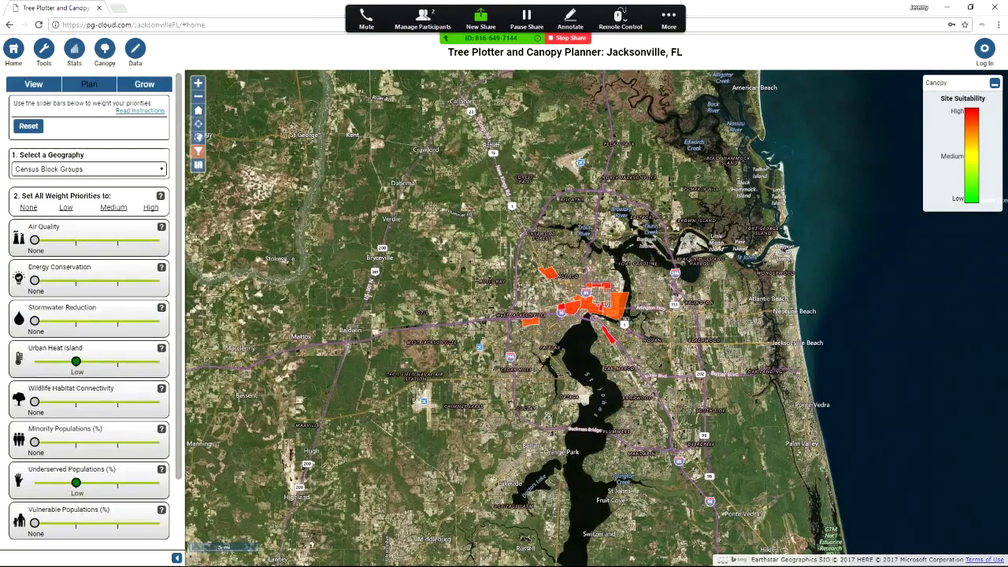
click(144, 83)
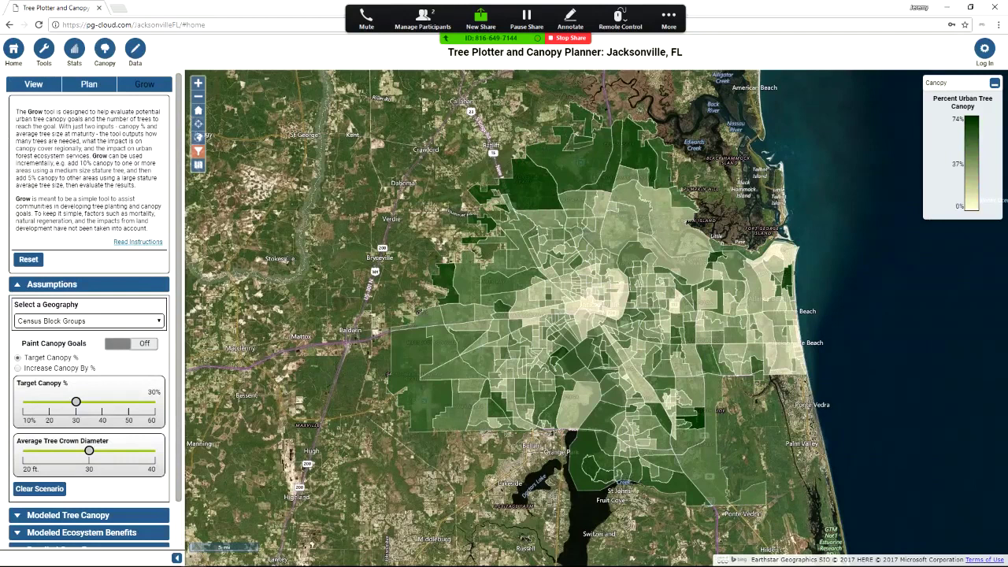
Keep Census Block Groups as the geography and switch Paint Canopy Goals on
click(88, 321)
key(Return)
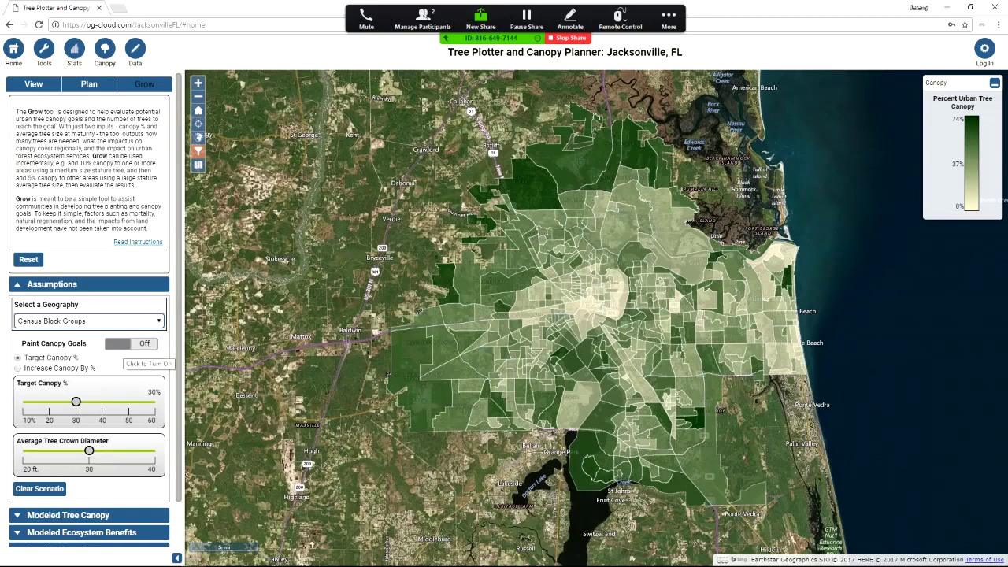
click(131, 344)
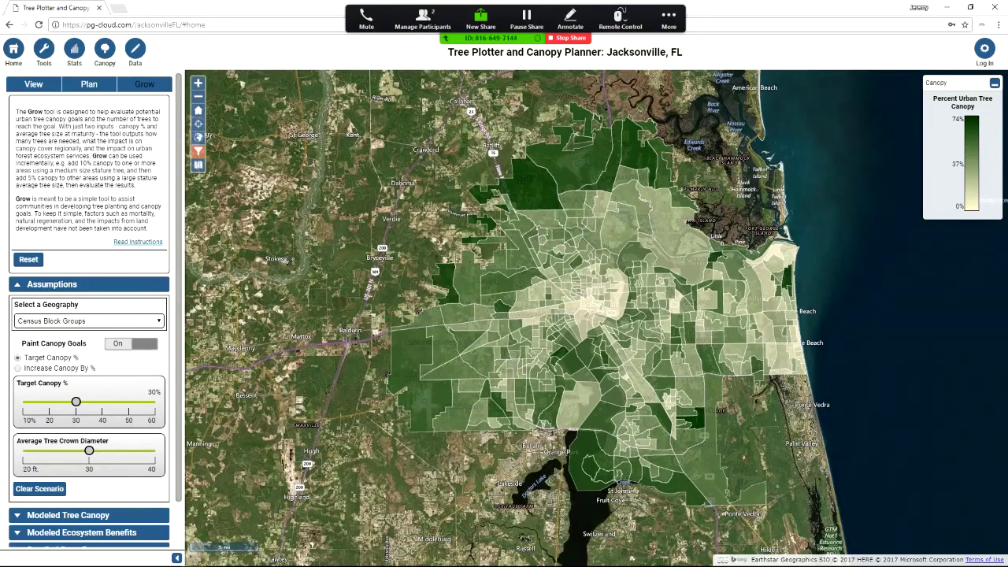
Lower the target canopy from 30% to 20% and zoom into downtown Jacksonville
drag(76, 402, 48, 402)
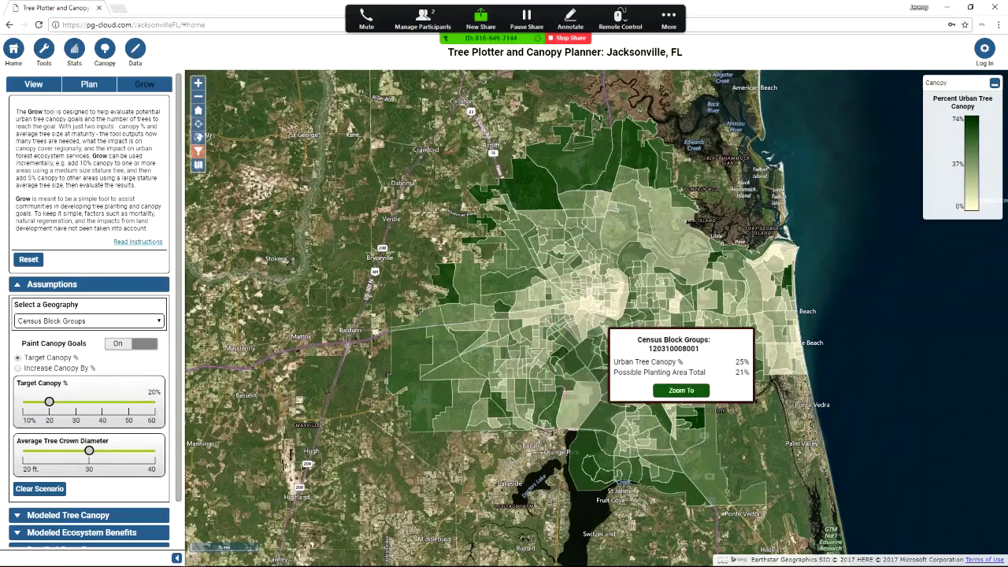
scroll(596, 318, up, 2)
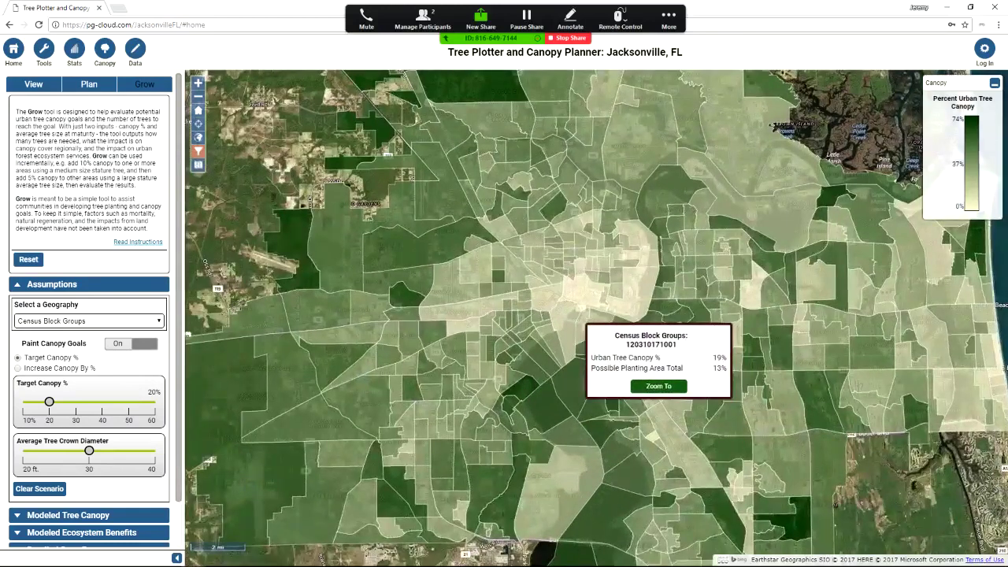
scroll(659, 322, up, 1)
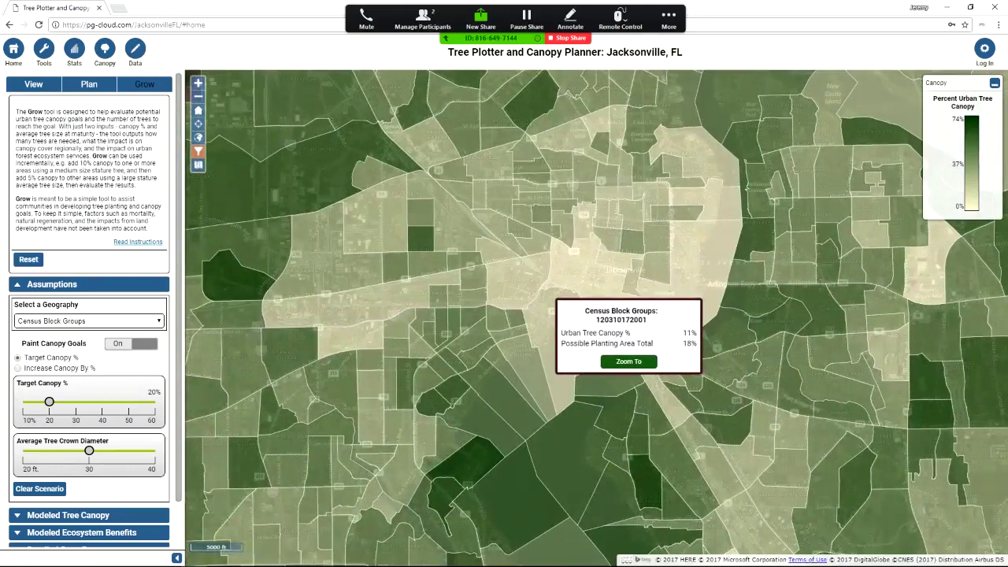
scroll(622, 331, up, 1)
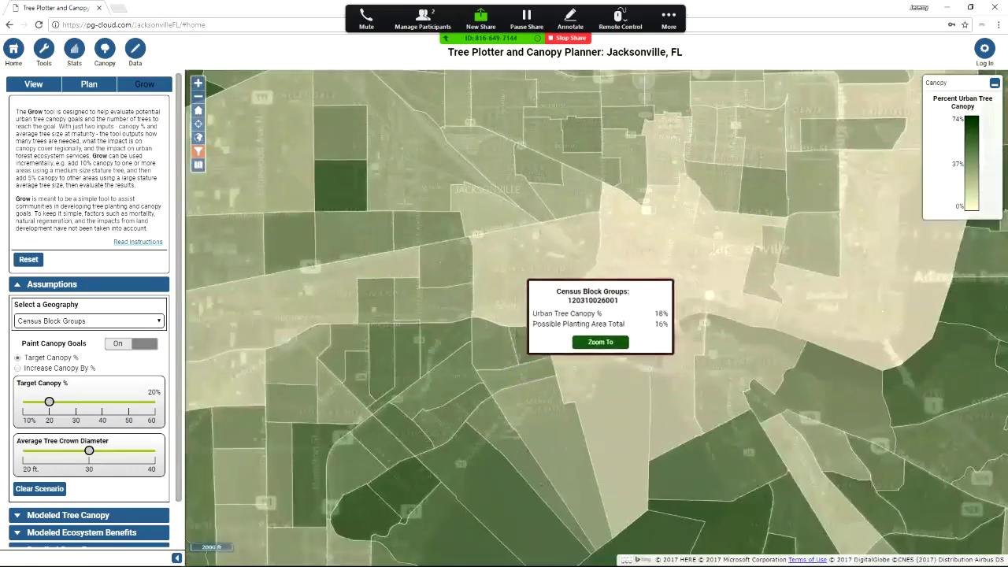
scroll(558, 324, up, 1)
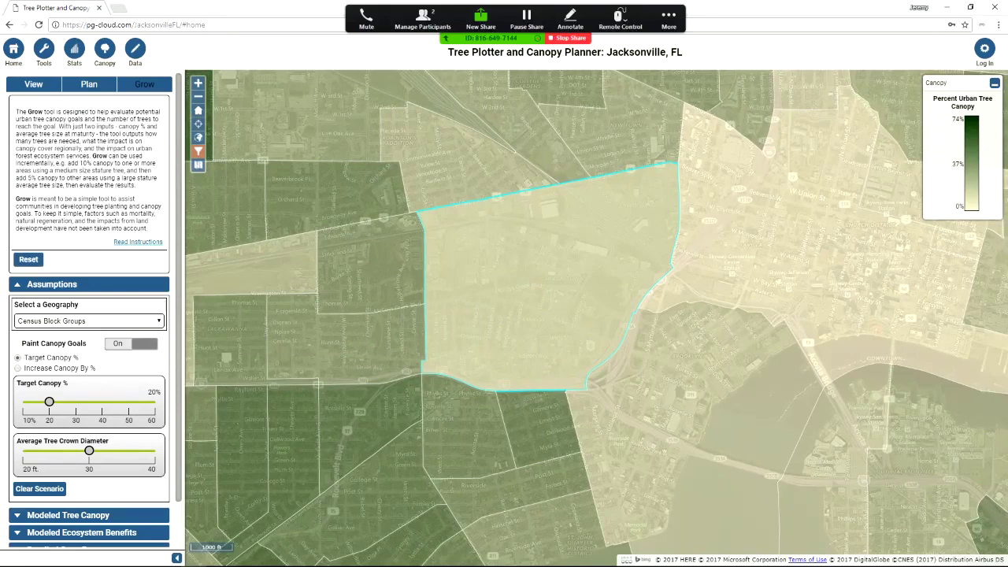
mouse_move(460, 274)
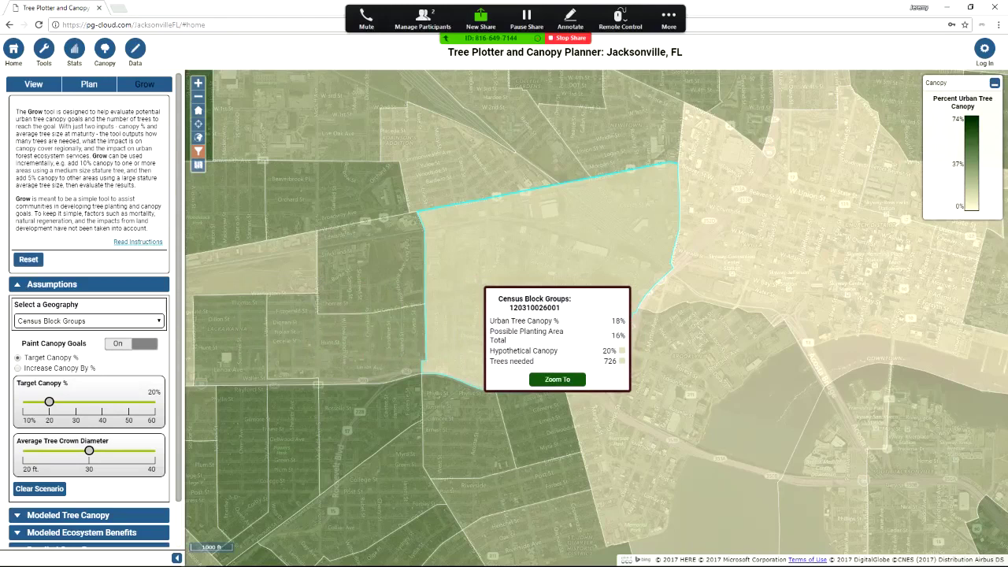
click(475, 278)
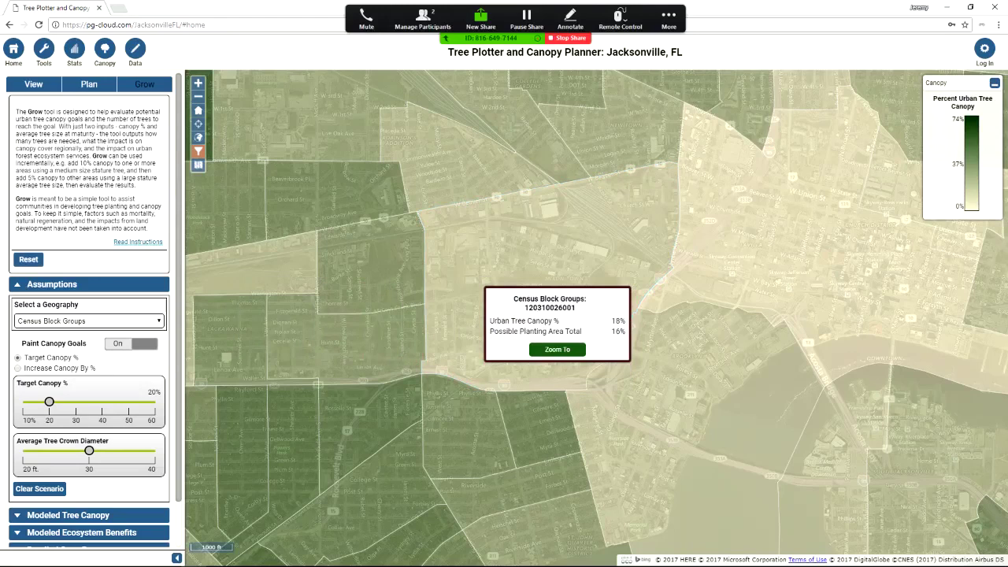
click(475, 278)
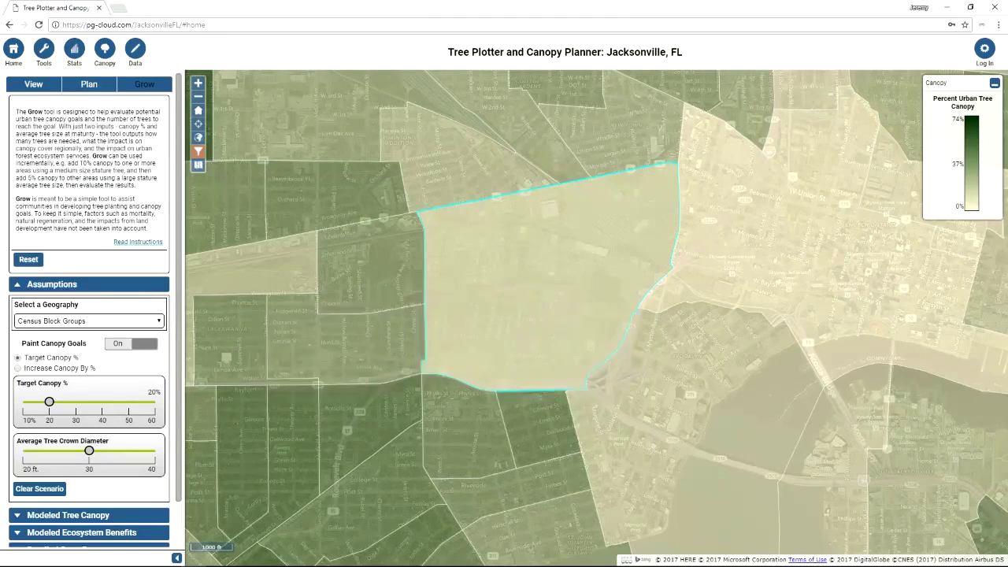
scroll(89, 338, down, 1)
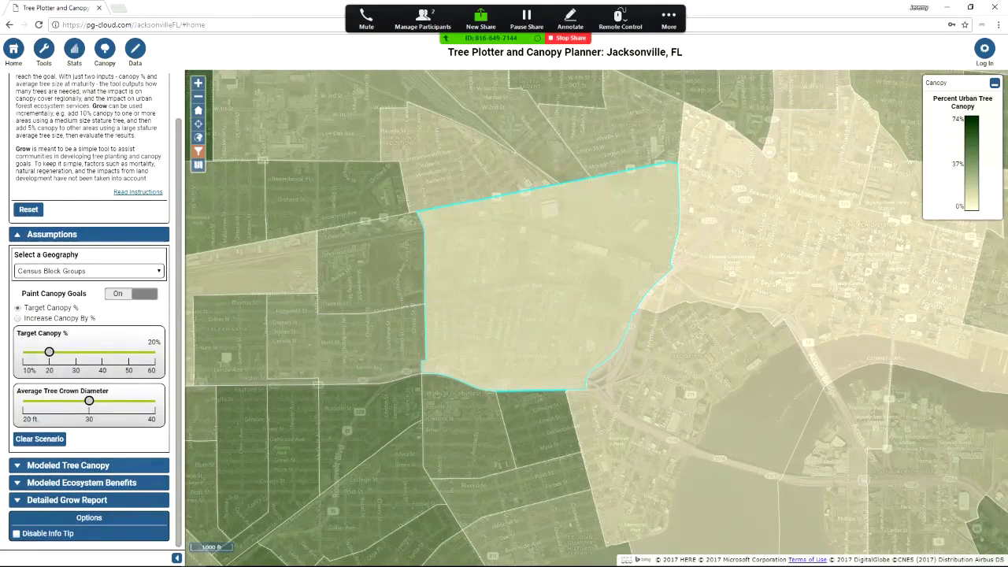
click(68, 465)
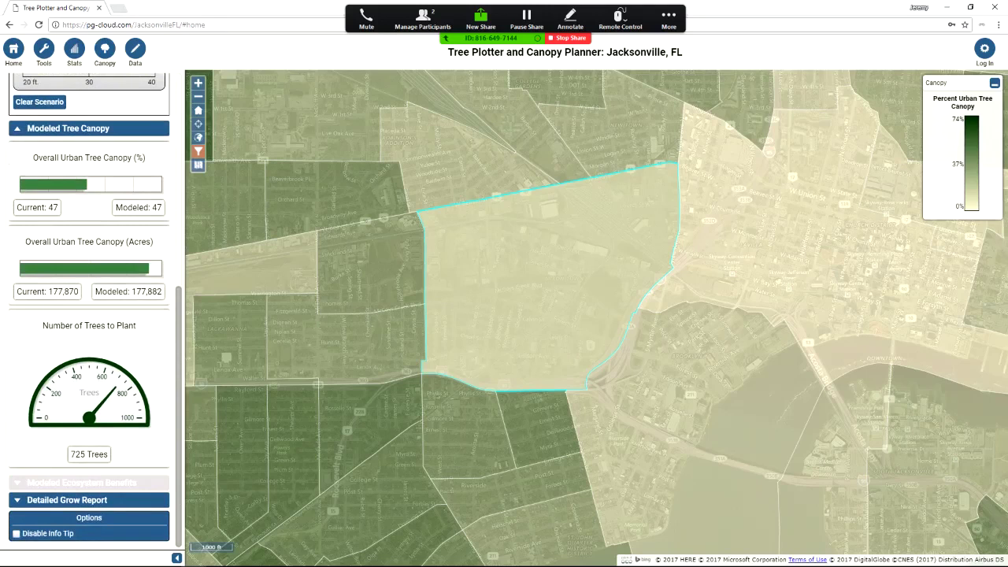
click(82, 482)
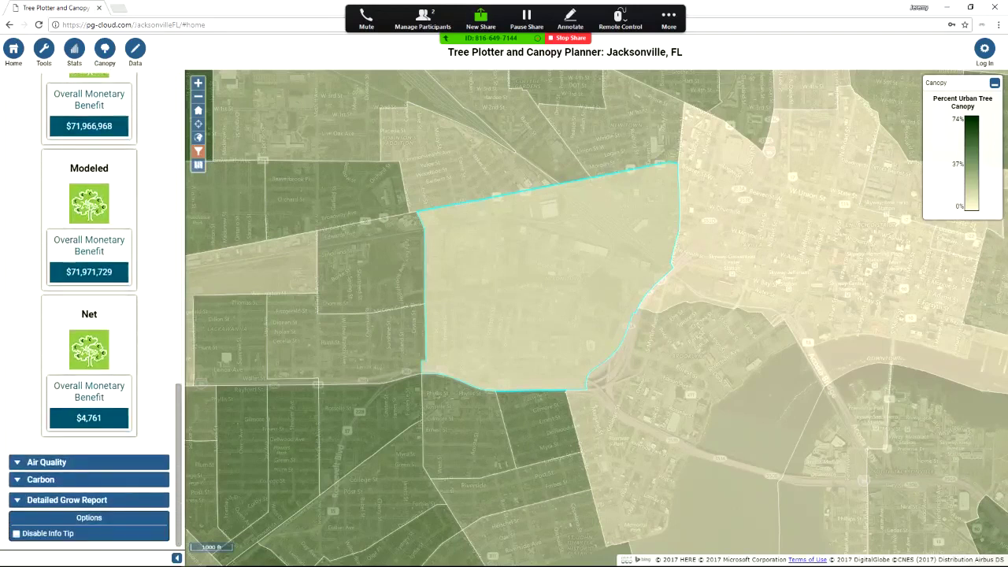
click(47, 462)
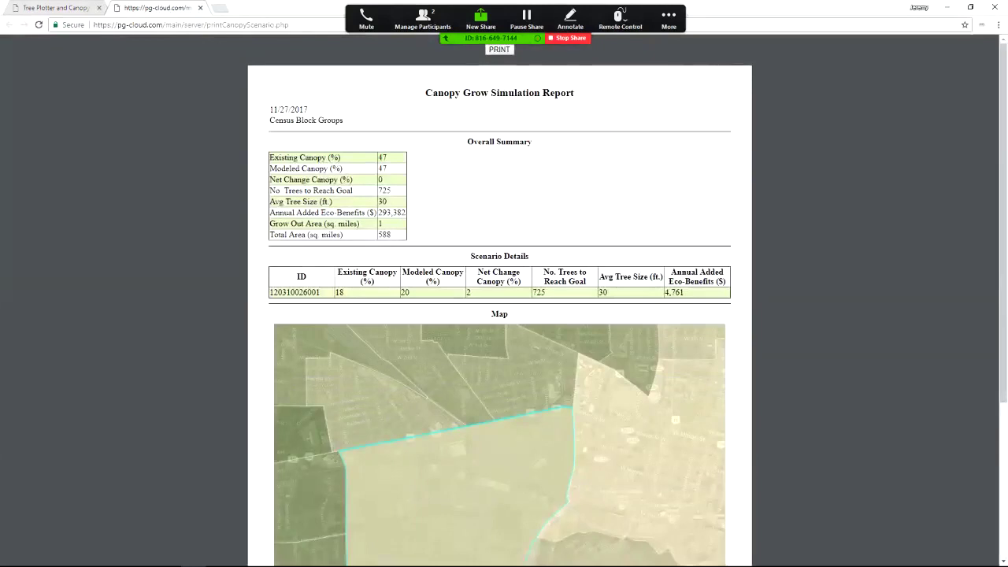
Look over the printed simulation report, then close its tab to return to the Detailed Grow Report
scroll(499, 304, down, 3)
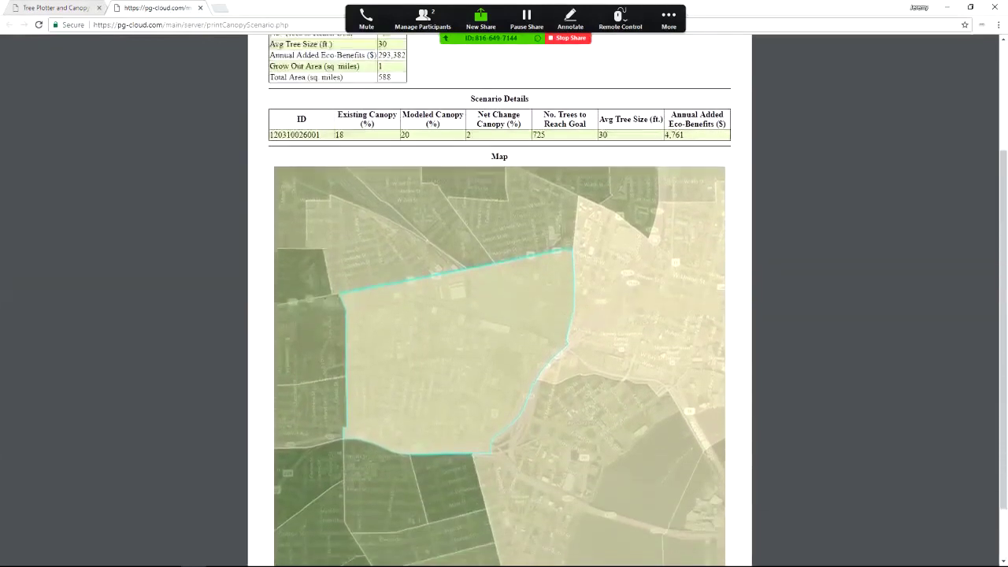
scroll(499, 304, up, 3)
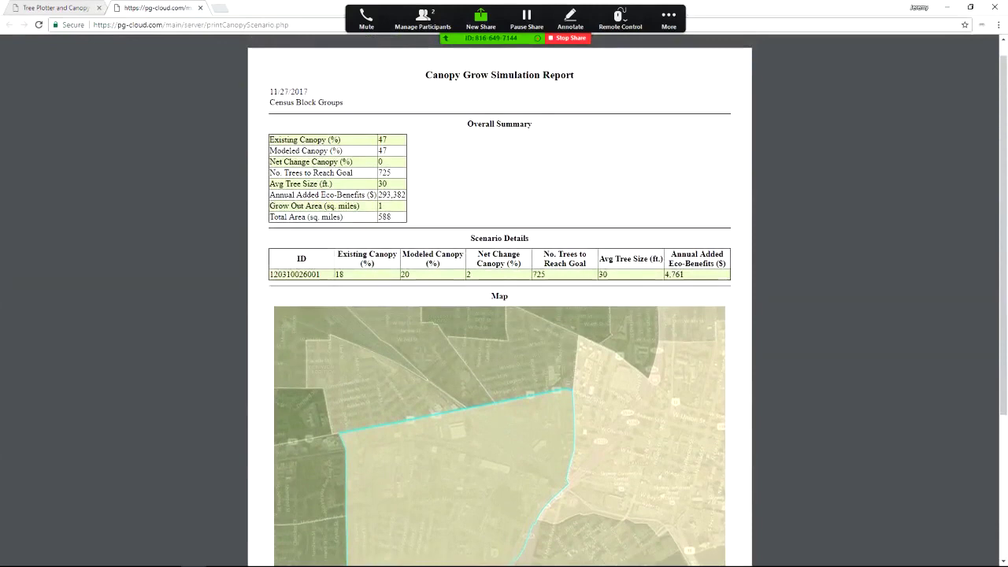
key(ctrl+w)
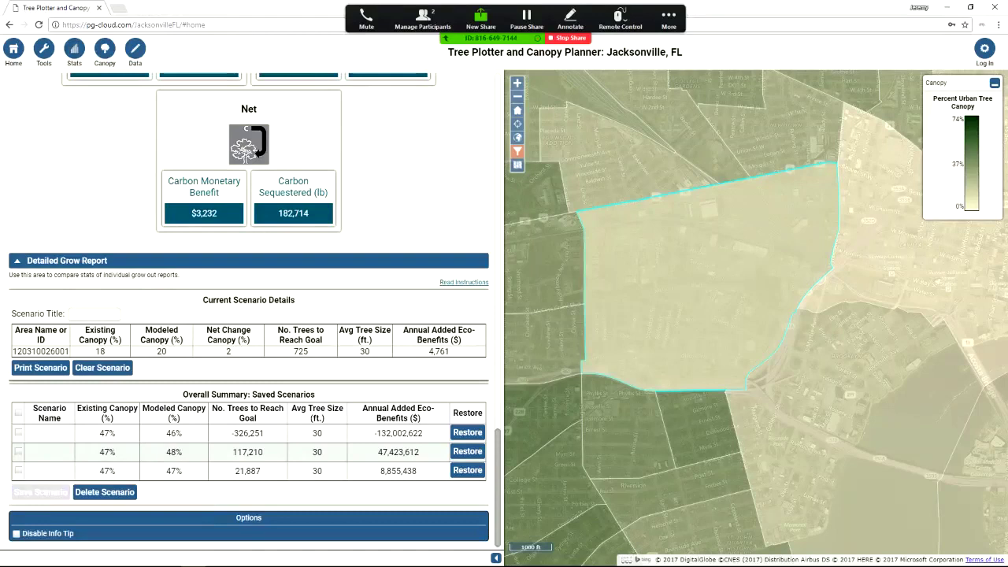
Save the 725-tree scenario as a fourth saved row, then go back to the Jax Digs Trees home page
click(40, 492)
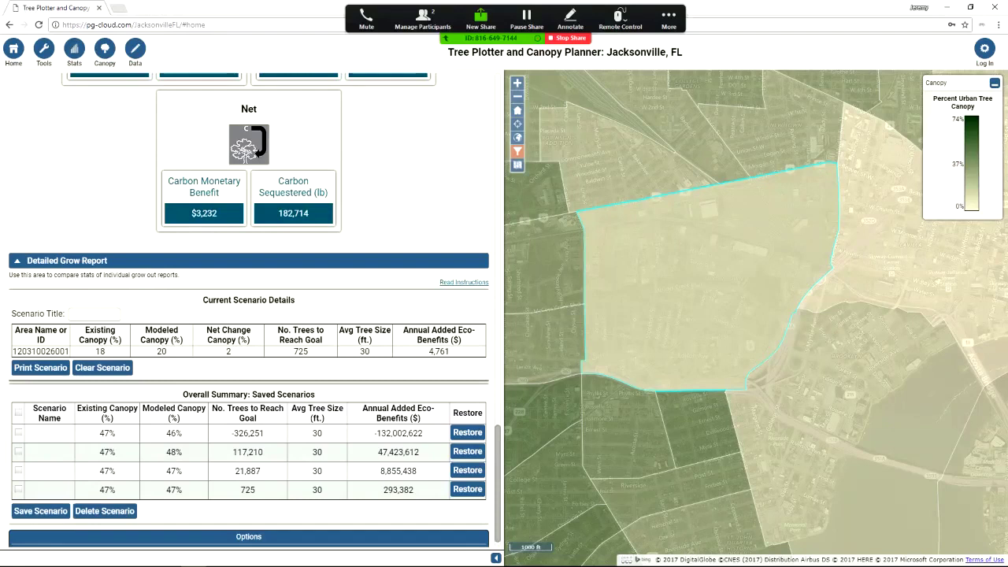
scroll(254, 311, down, 1)
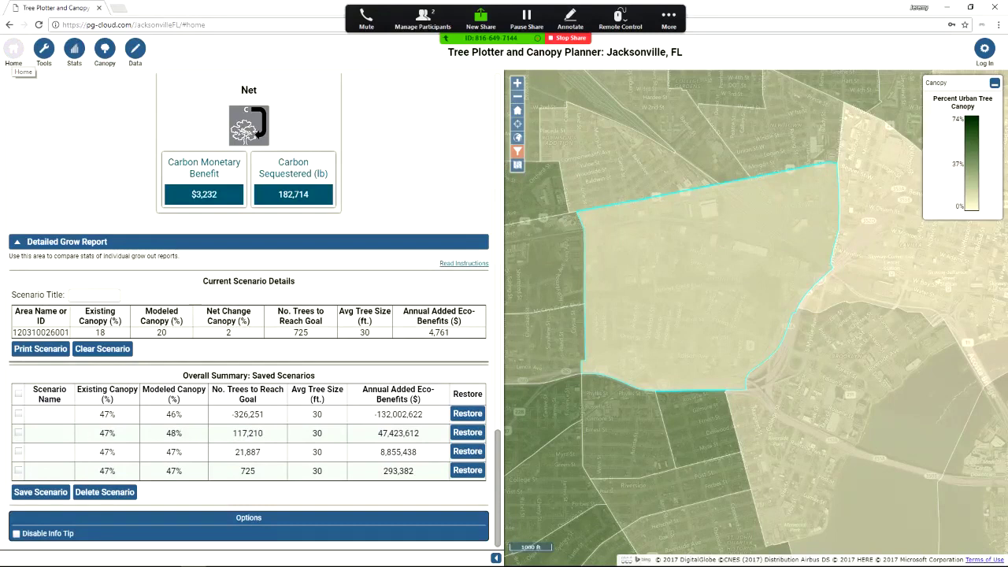
click(13, 52)
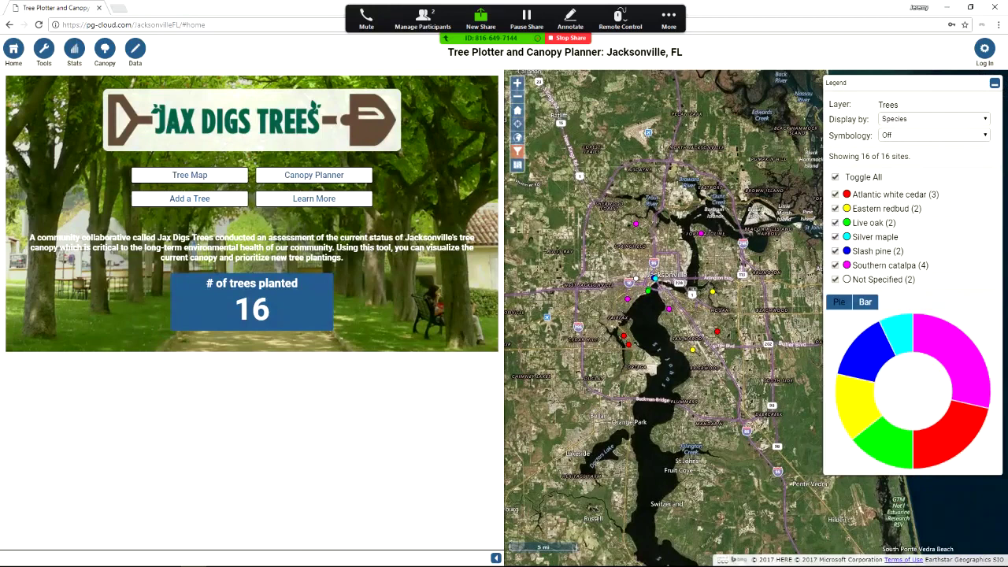
Open the full-size Tree Map showing all 16 planted sites coloured by species
click(189, 175)
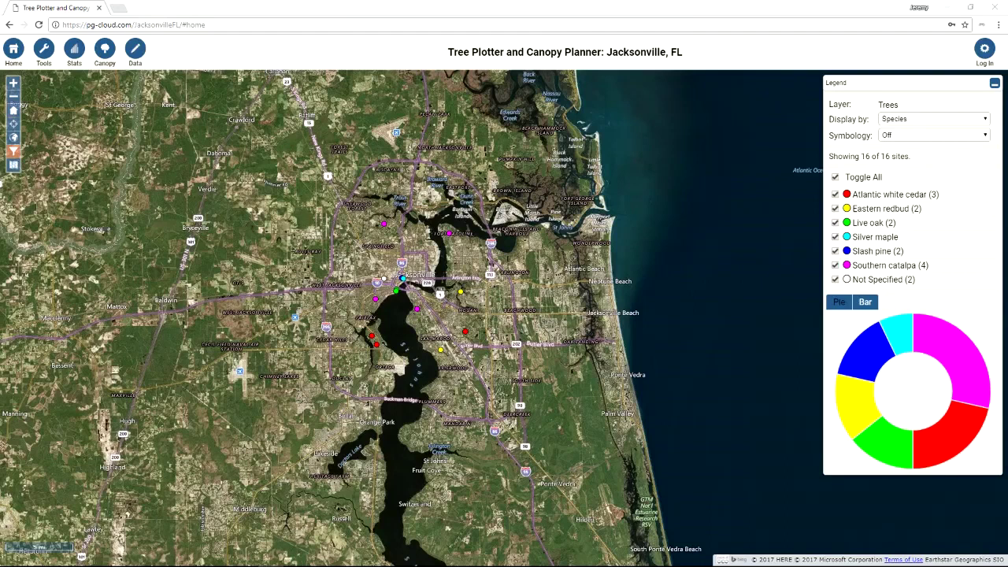
Try colouring the planted trees by Condition, DBH, Land Use and Planting Project in turn
click(933, 118)
click(896, 129)
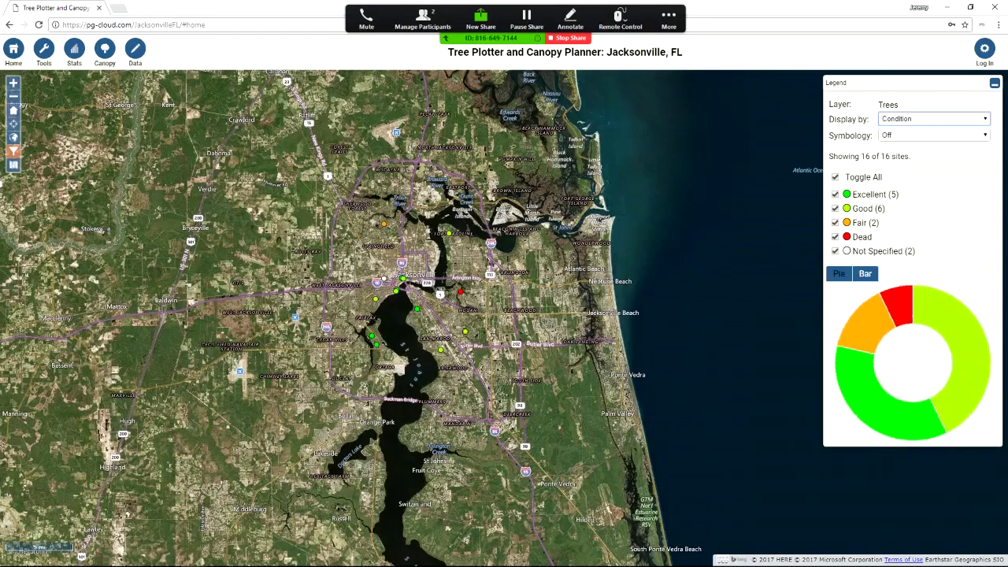
click(933, 118)
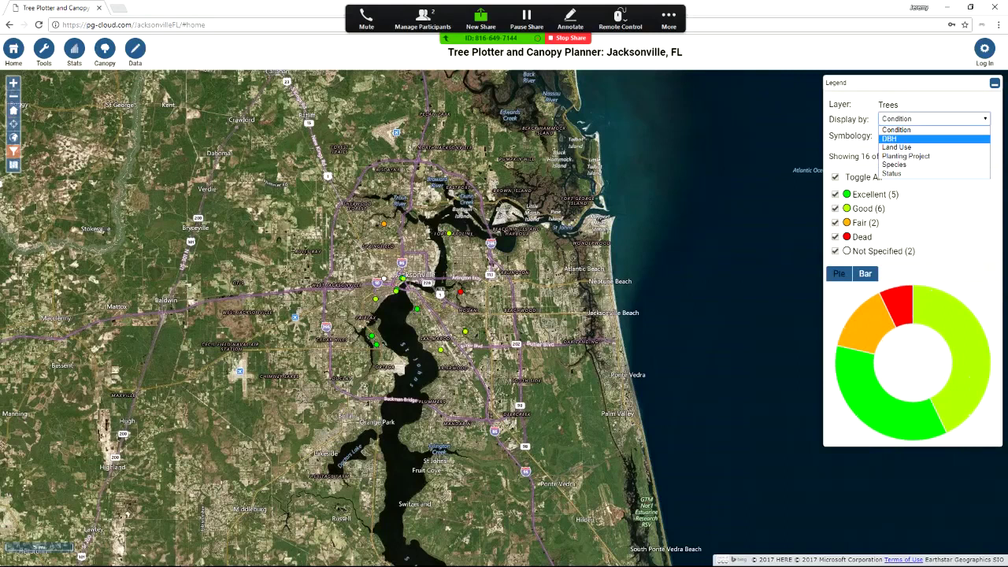
click(890, 139)
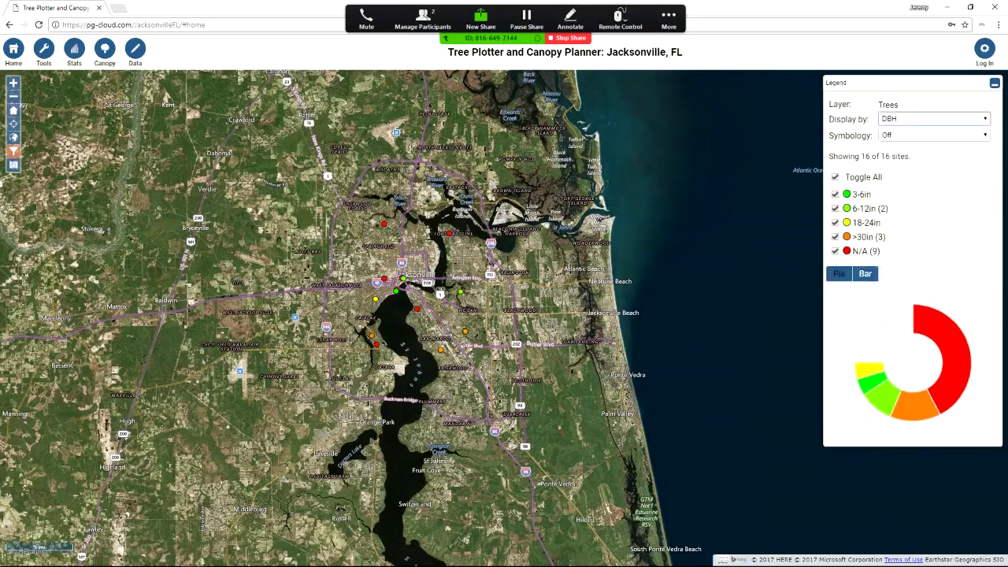
click(933, 118)
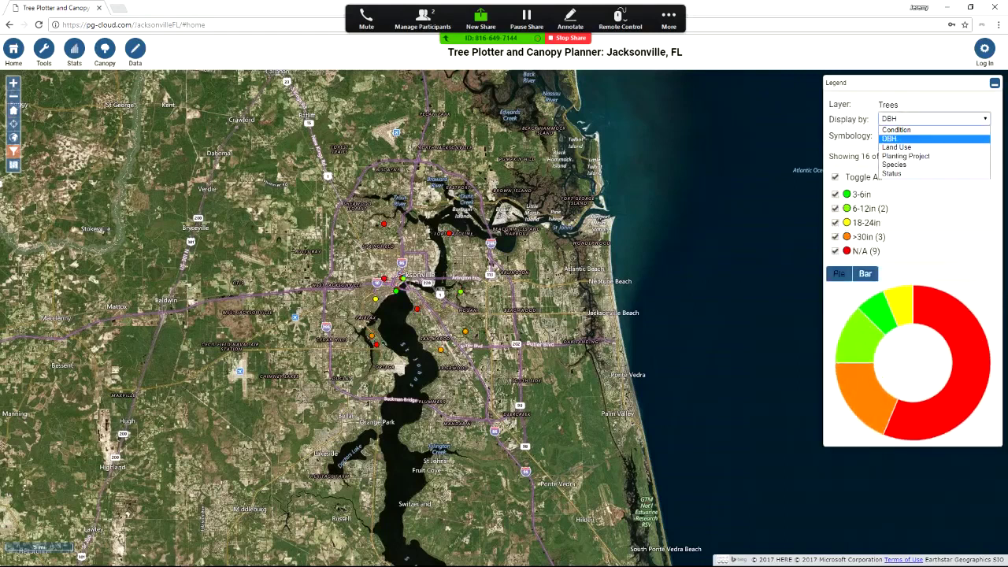
click(891, 144)
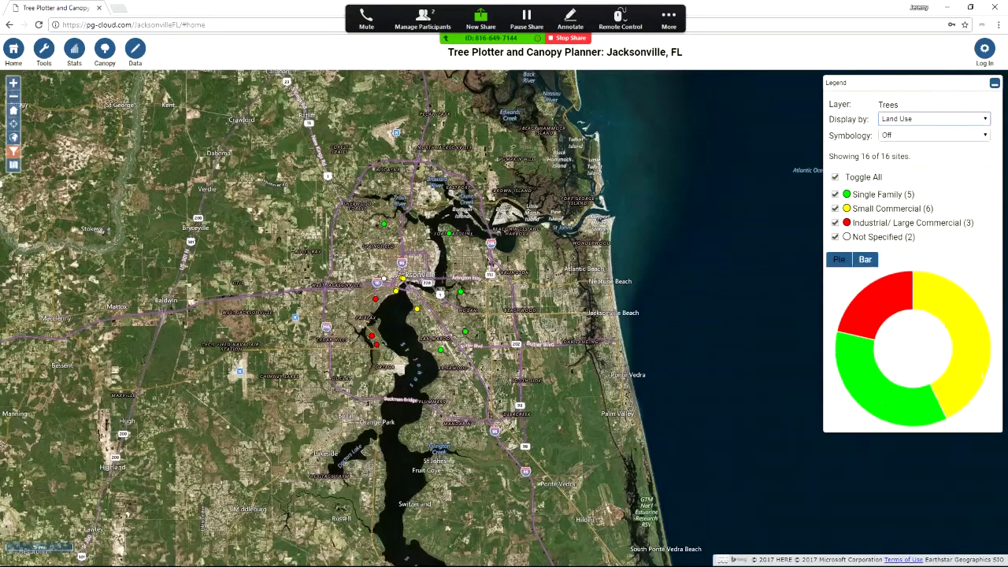
click(933, 119)
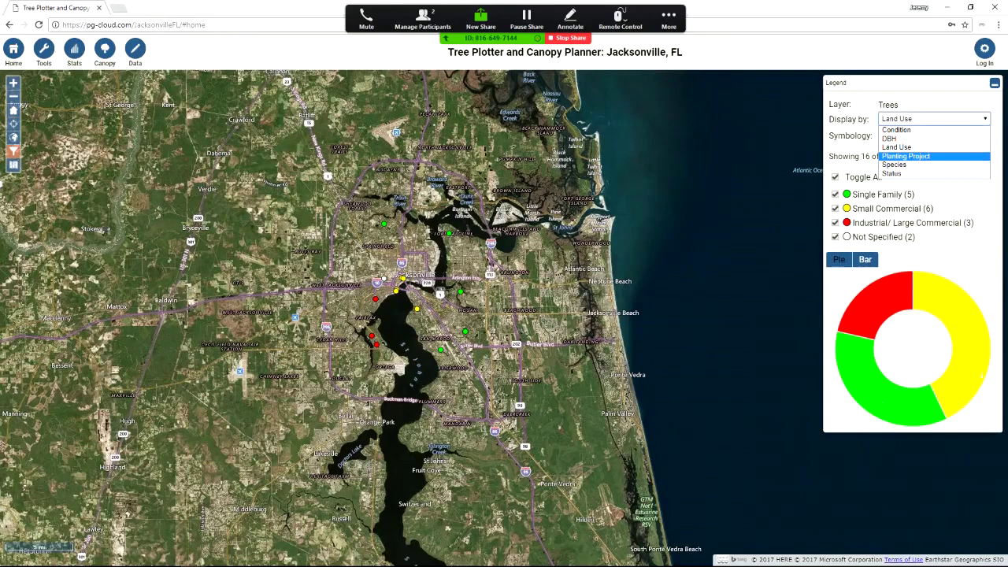
key(Return)
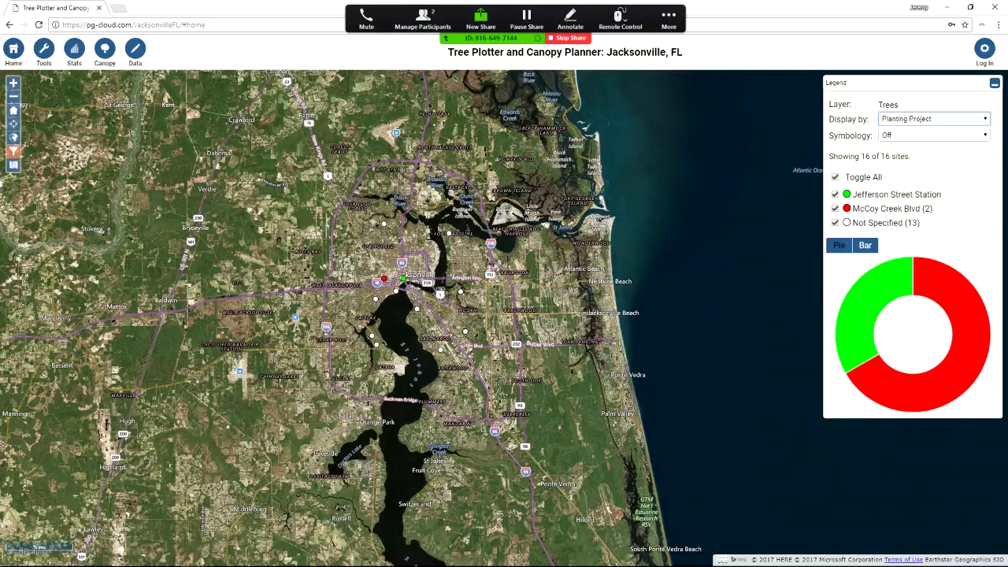
Group the trees by Status, showing 13 Alive and 3 Proposed Site - Medium
click(934, 119)
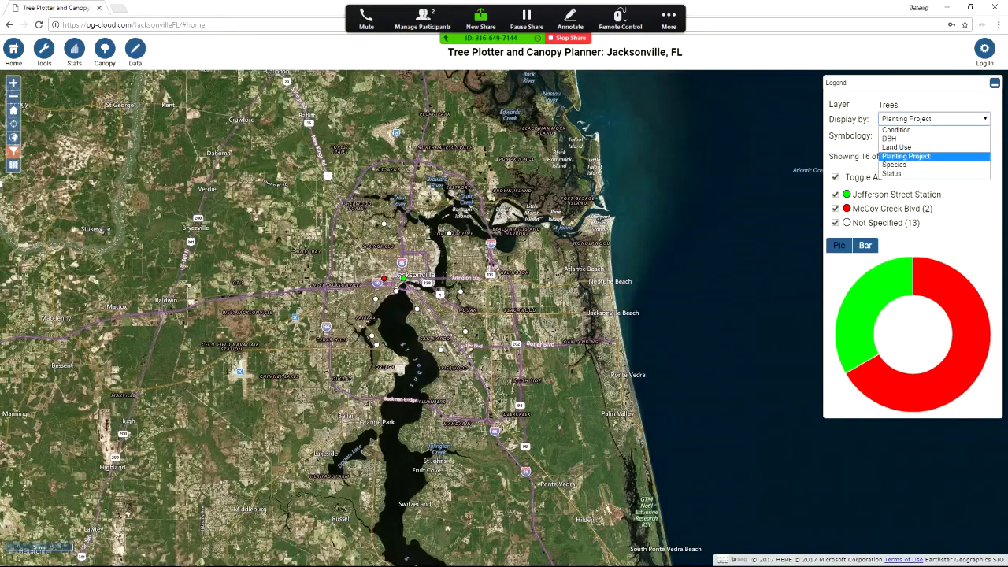
key(Down)
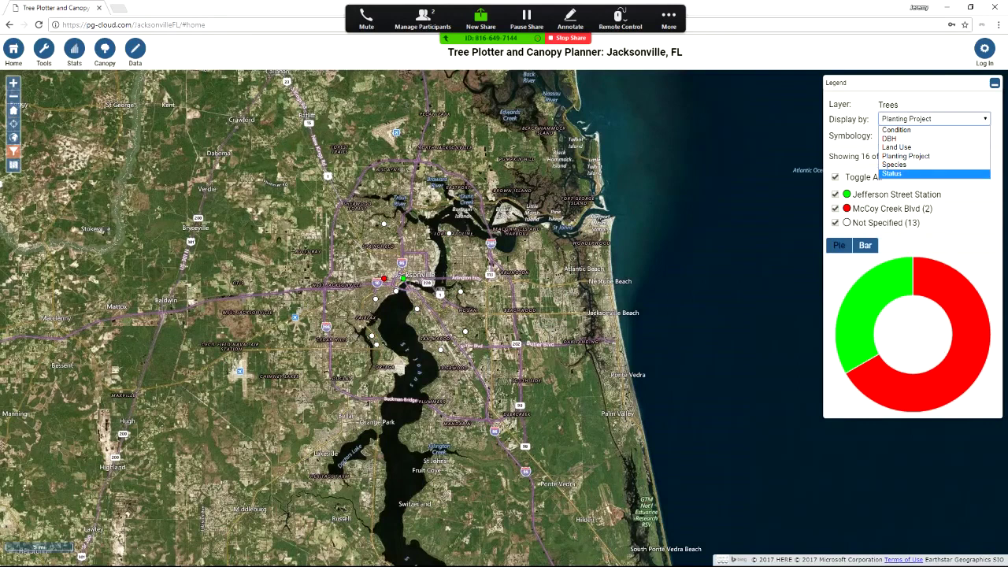
key(Return)
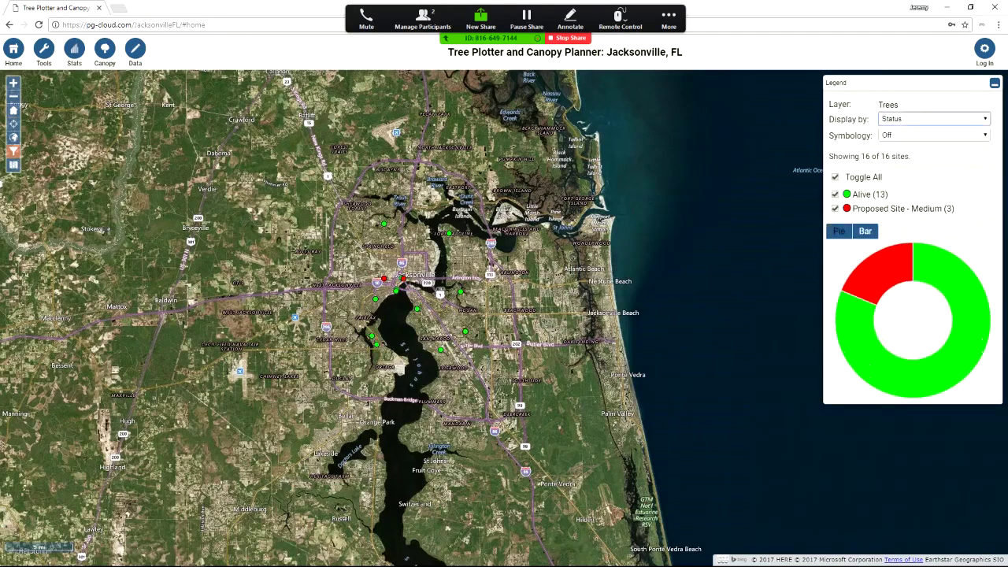
Size tree symbols by DBH, toggle the Alive trees off and on twice, then group by Species
click(934, 135)
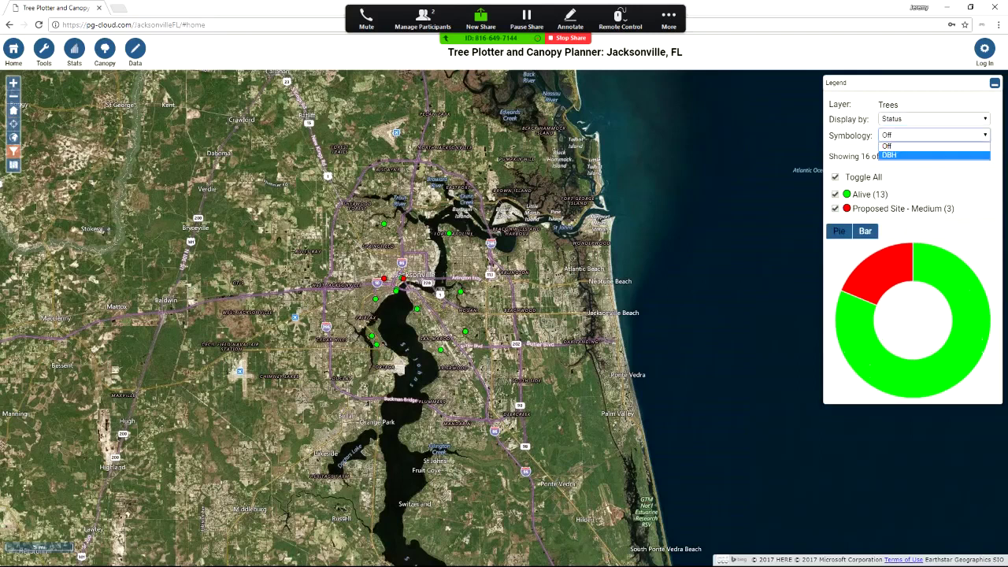
key(Return)
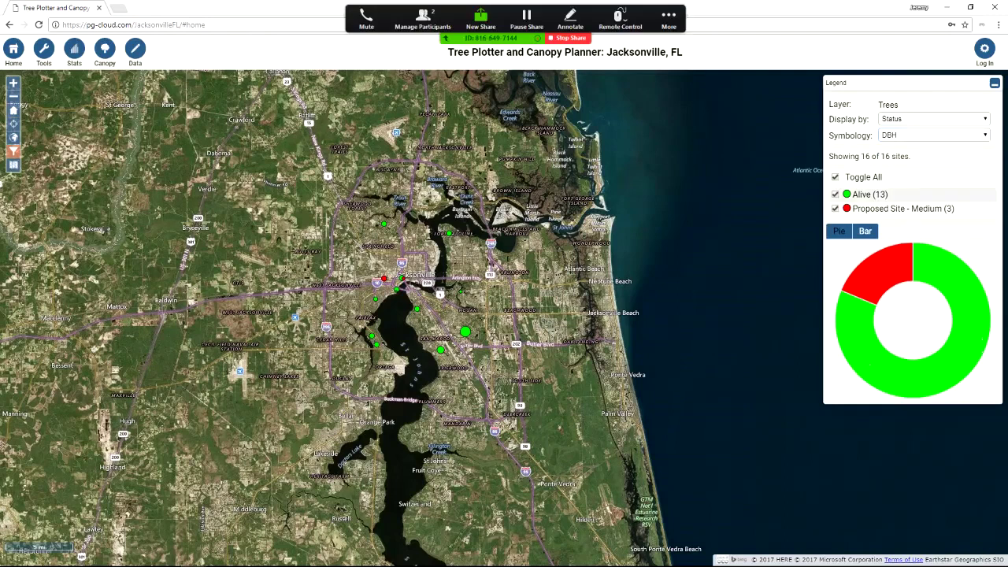
click(835, 193)
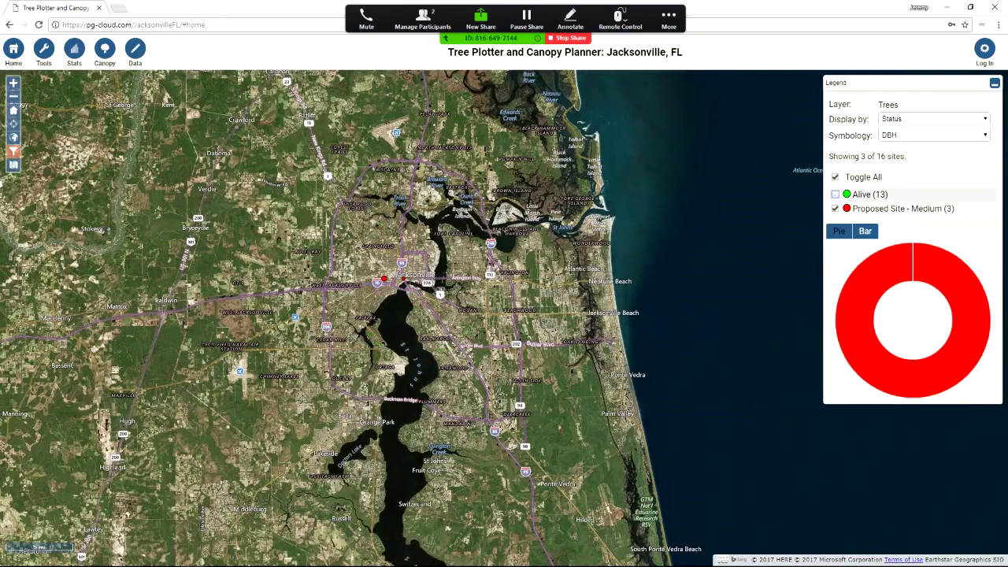
click(835, 194)
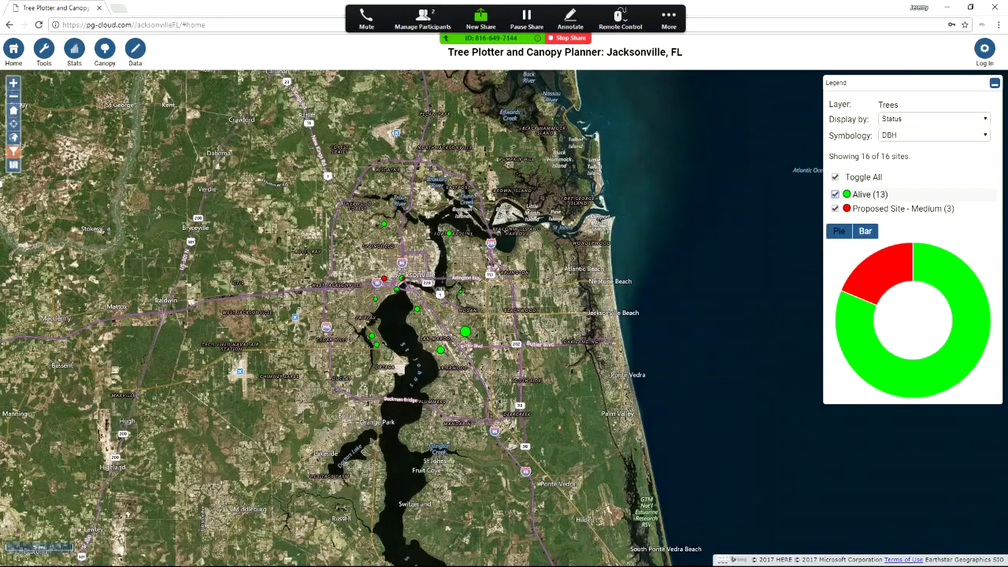
click(835, 194)
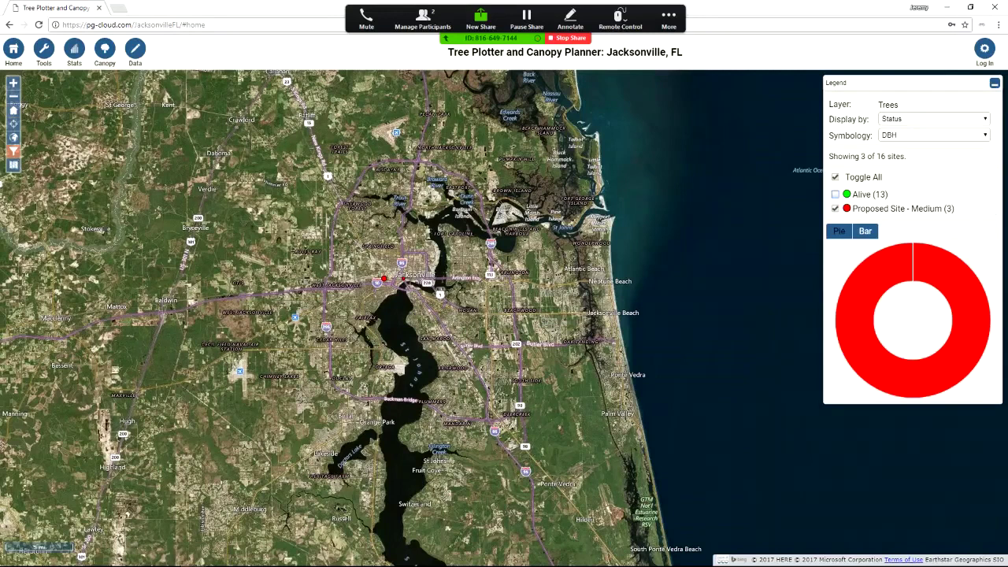
click(835, 194)
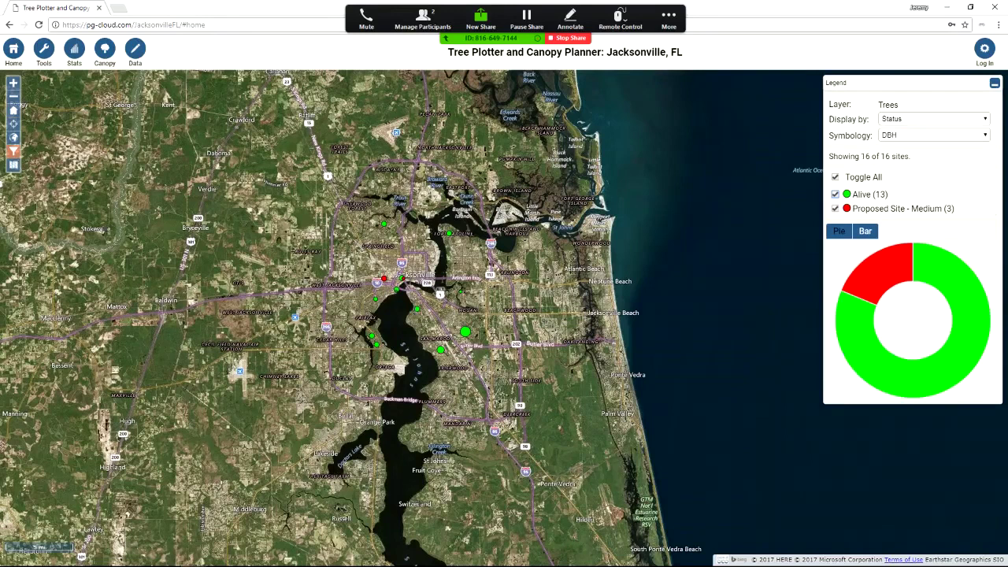
click(933, 119)
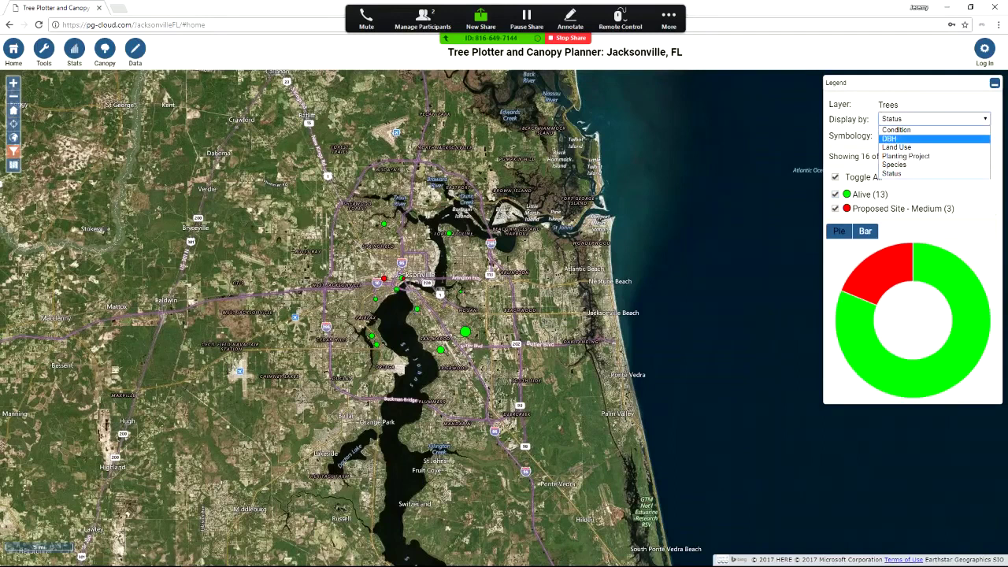
click(906, 162)
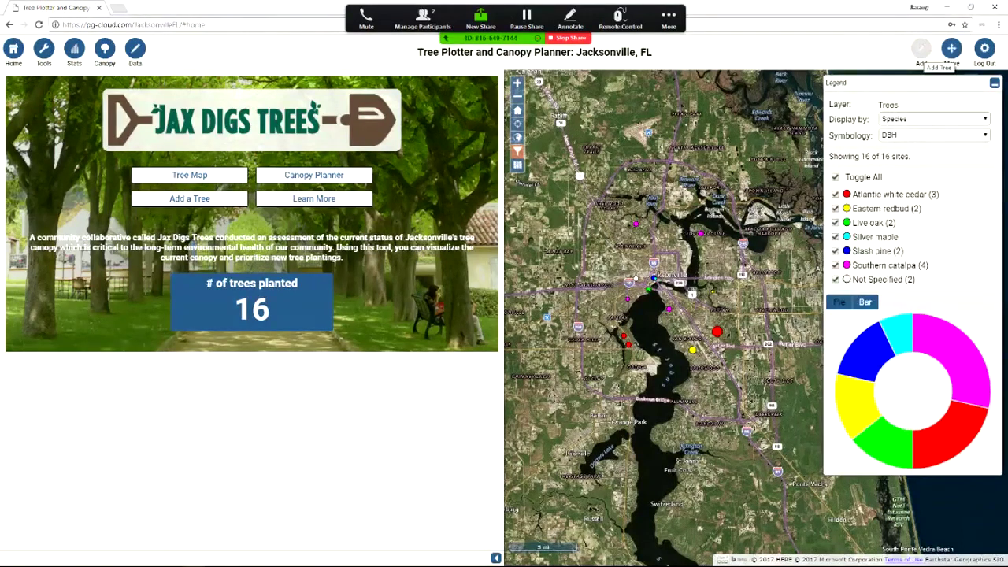
Start adding a site by opening the Templates list of tree and planting site types
click(922, 49)
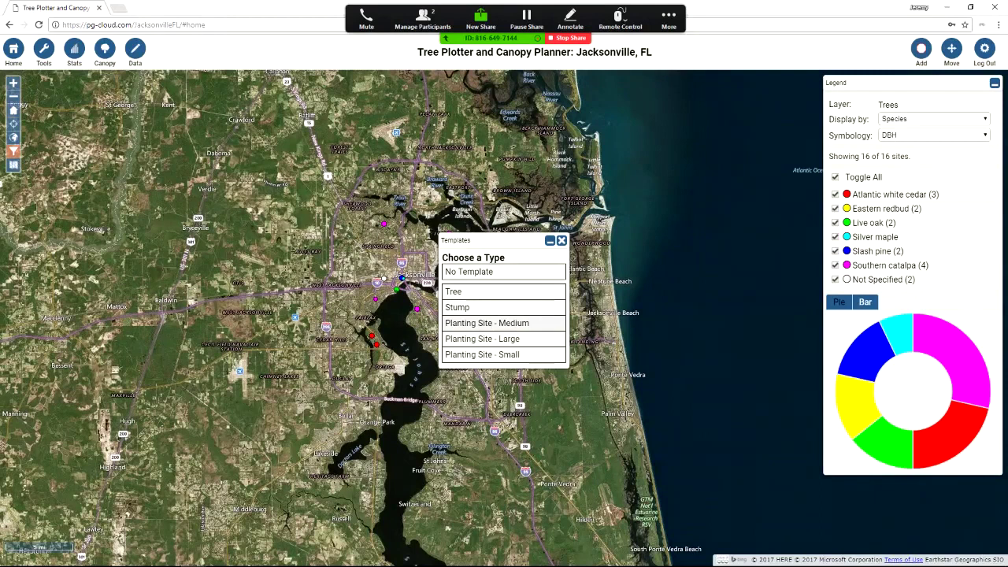
Pick the Planting Site - Medium template and zoom the map in toward McCoys Creek Blvd
click(487, 323)
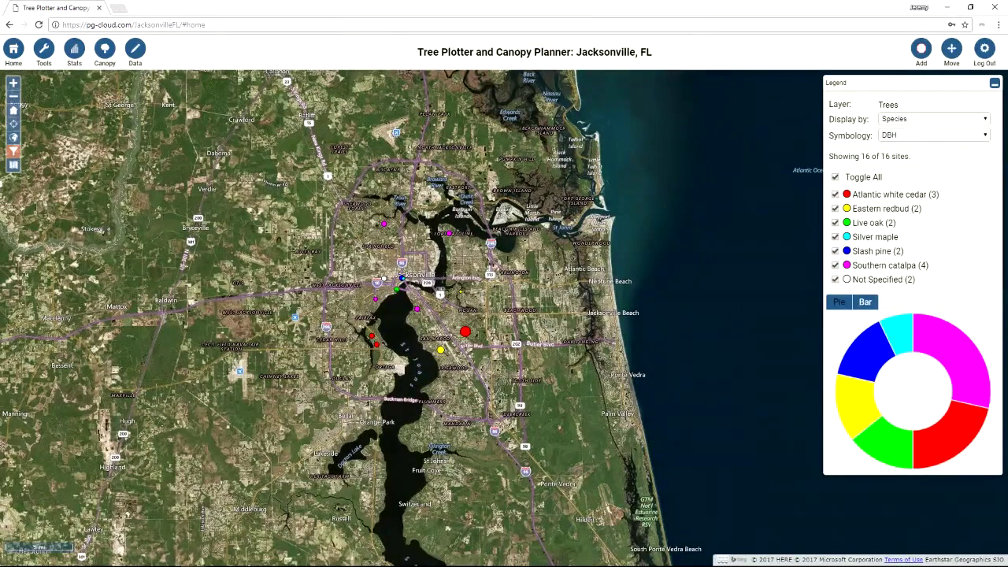
scroll(402, 281, up, 1)
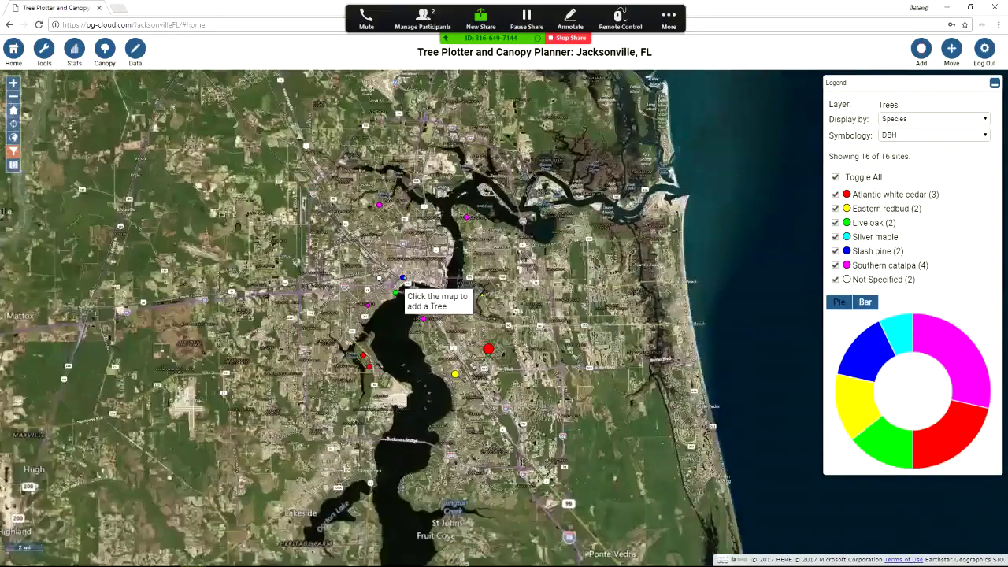
scroll(371, 290, up, 1)
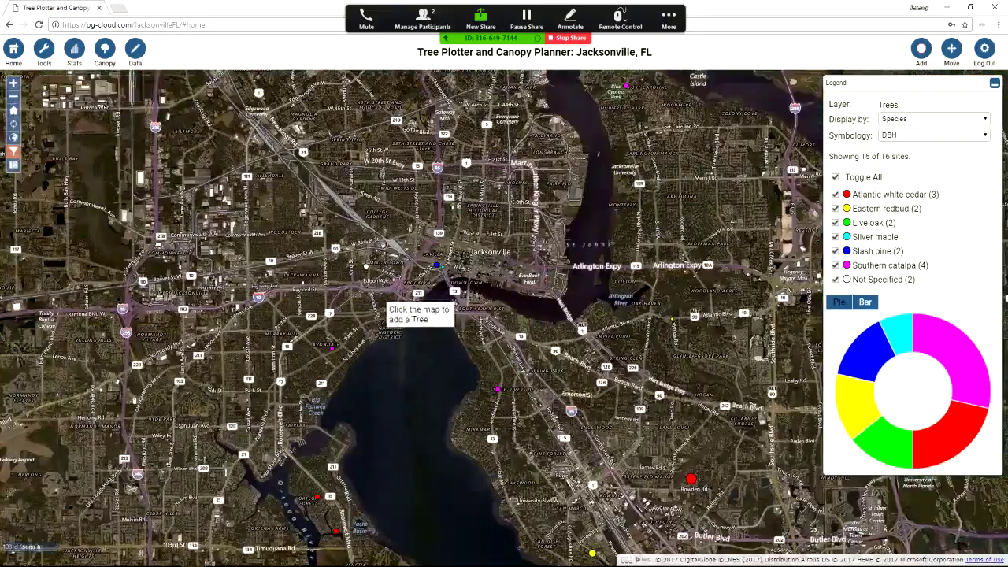
scroll(351, 293, up, 1)
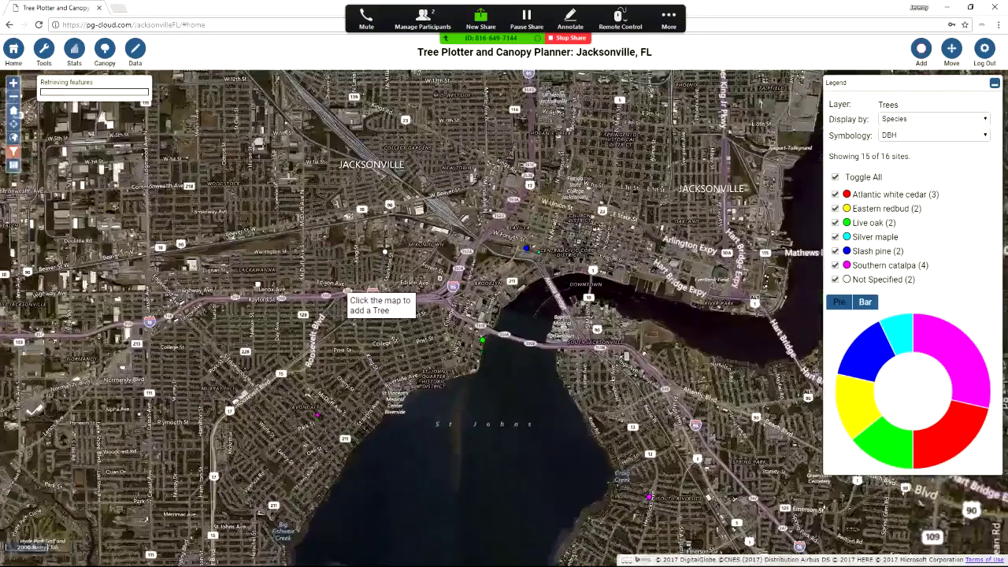
scroll(410, 254, up, 1)
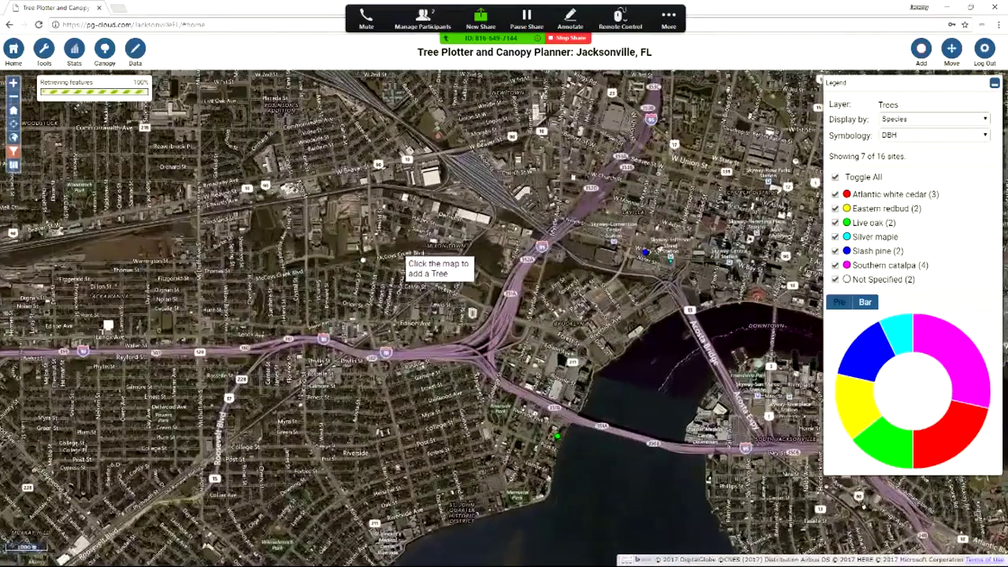
scroll(367, 277, up, 1)
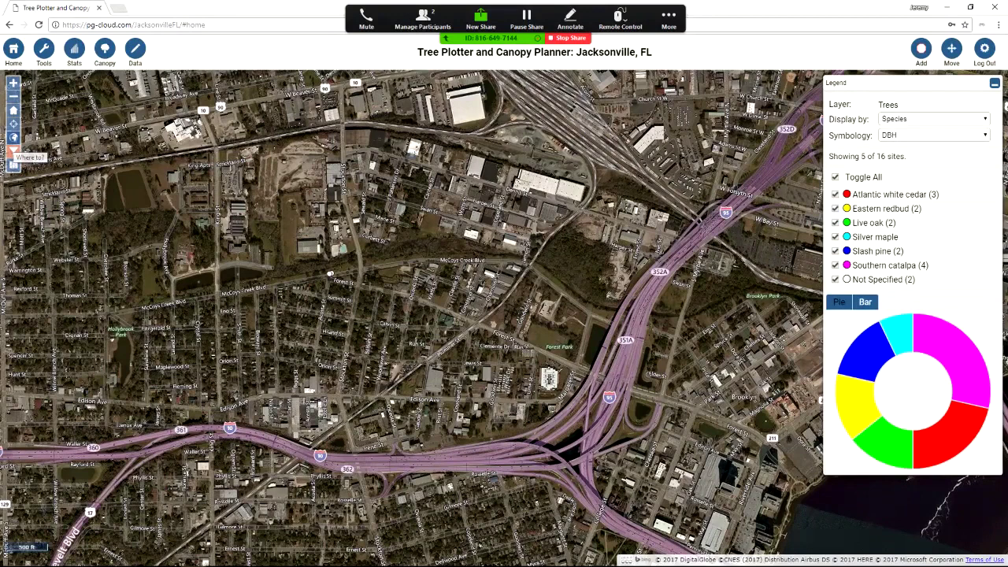
click(12, 150)
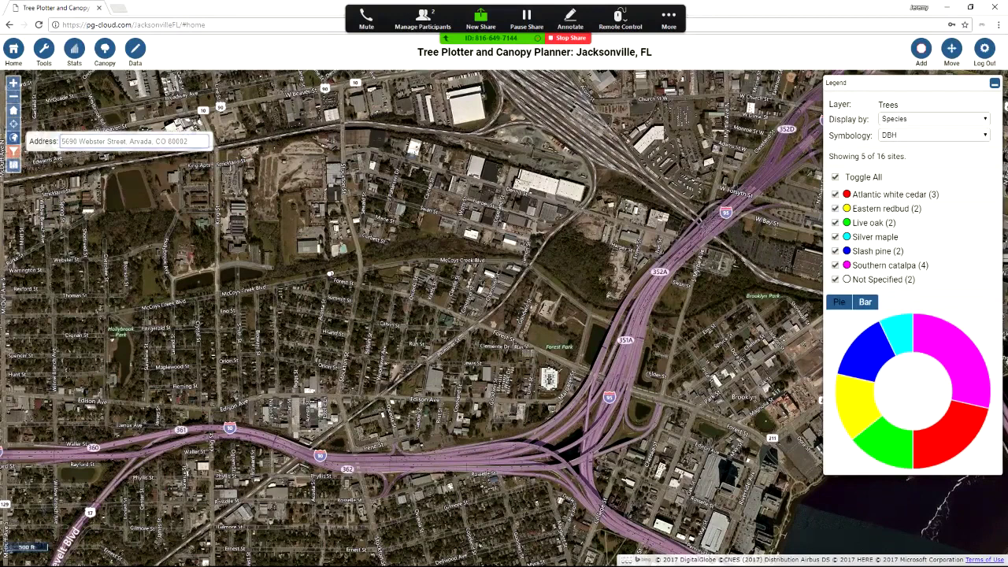
key(Return)
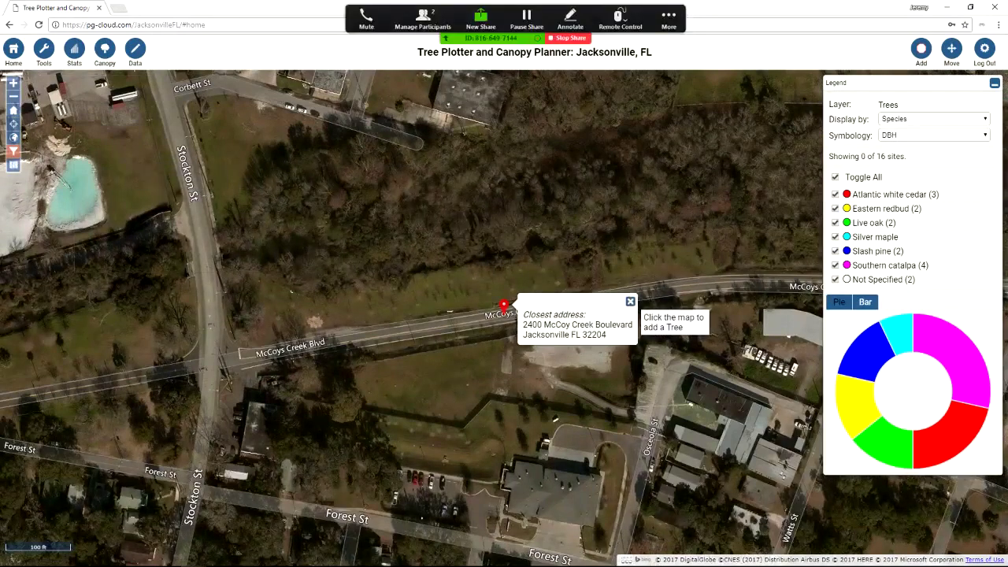
click(630, 302)
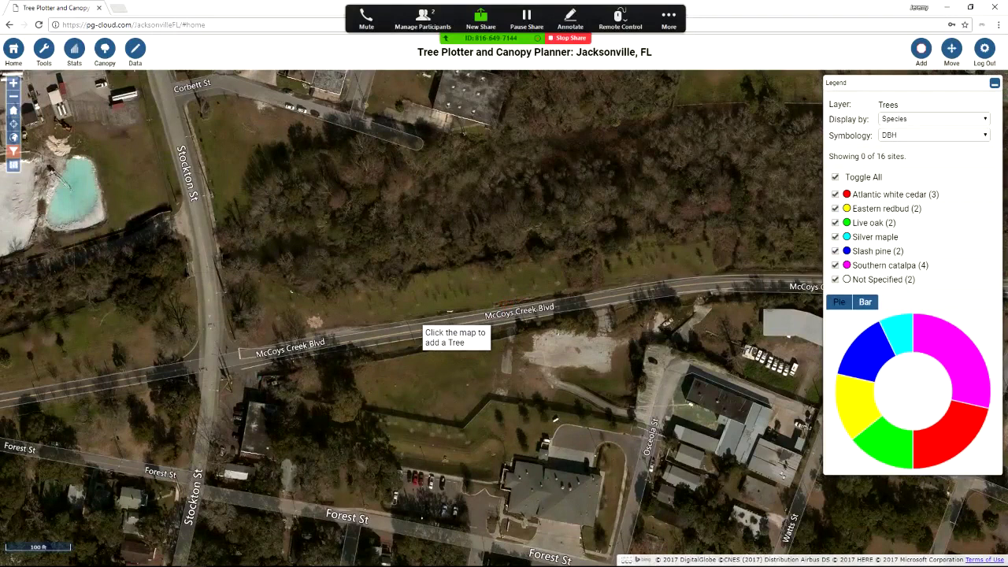
scroll(322, 348, up, 1)
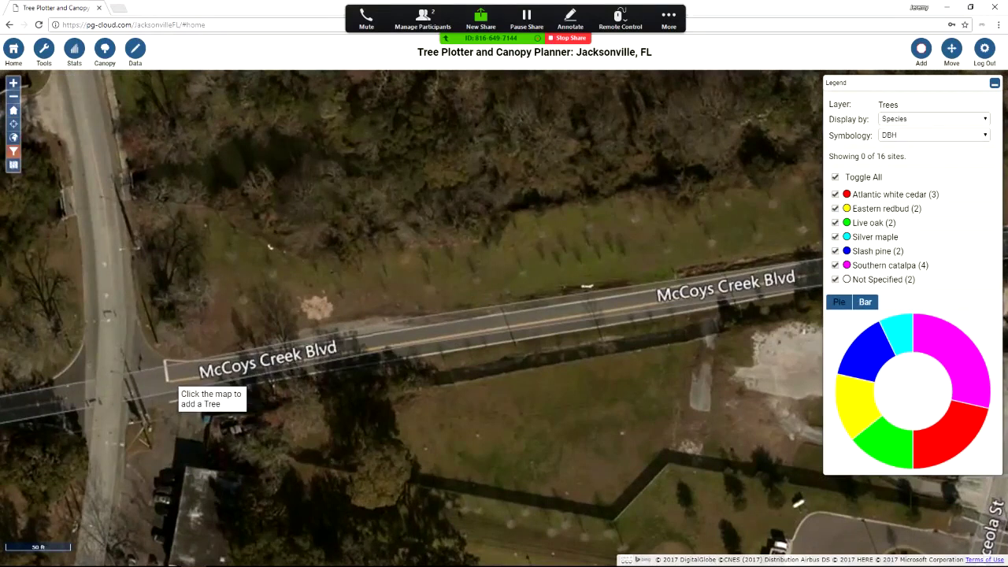
drag(174, 385, 586, 349)
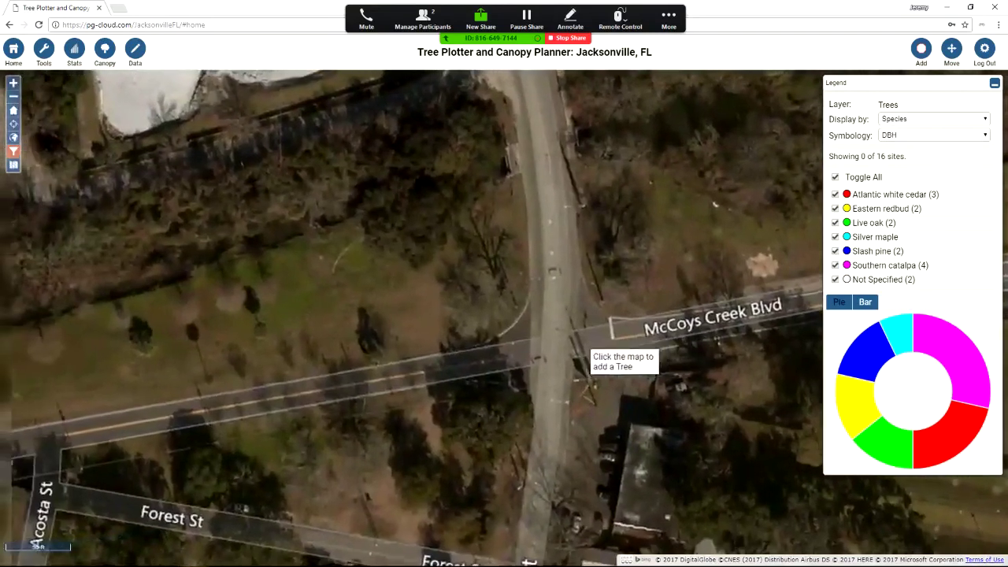
drag(221, 370, 340, 339)
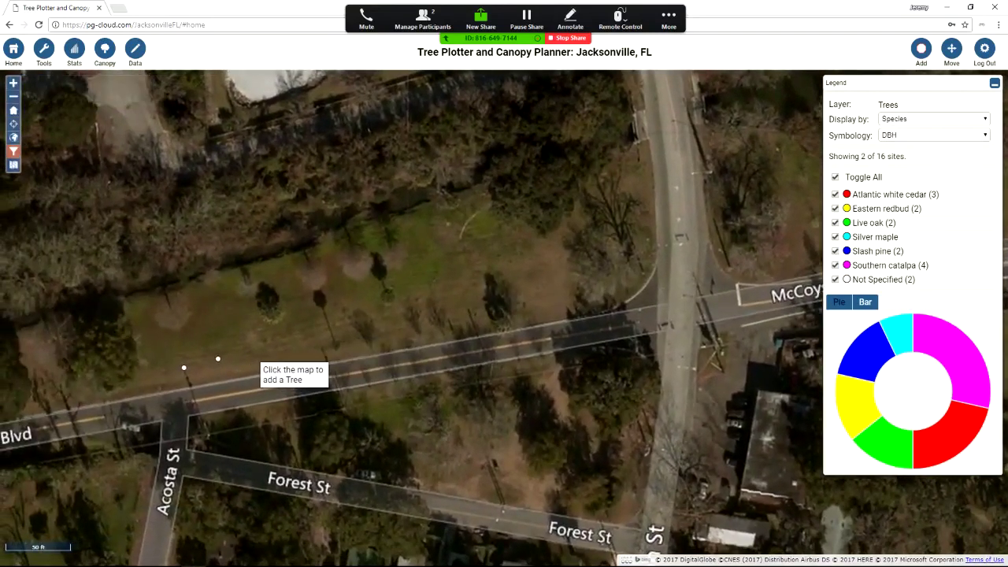
Place a new Proposed Site - Medium tree (ID 39) beside McCoys Creek Blvd and view its location details
click(256, 361)
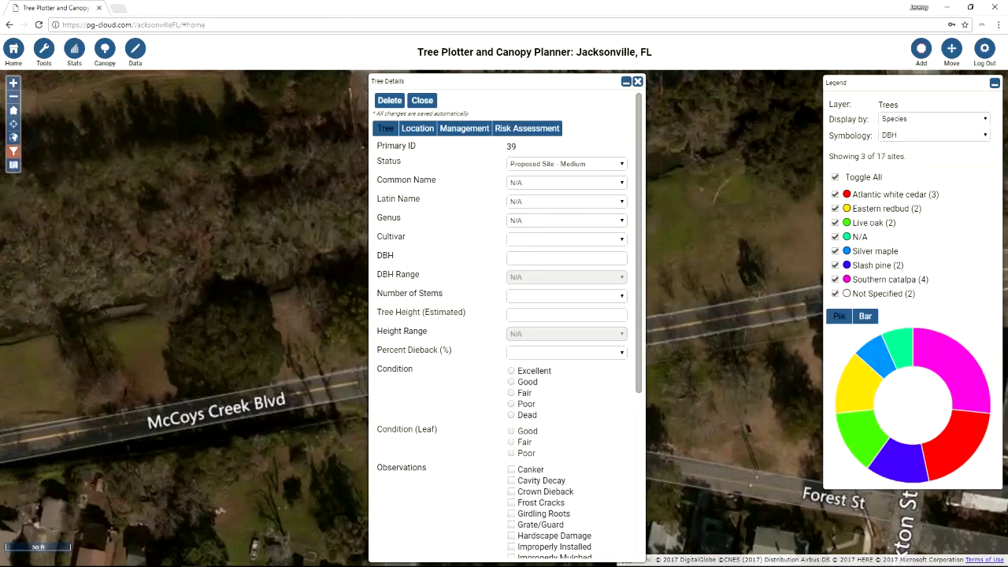
click(566, 182)
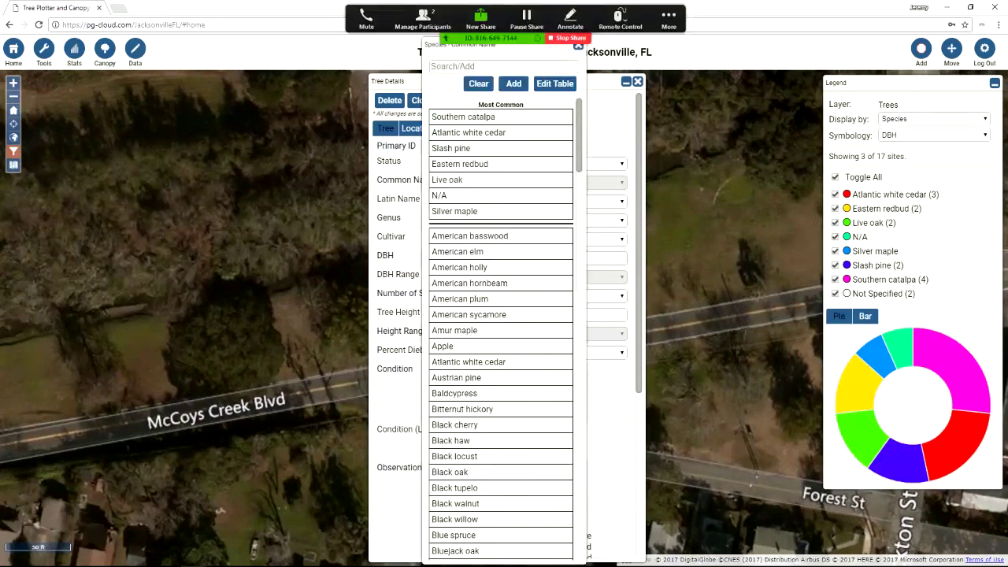
click(579, 47)
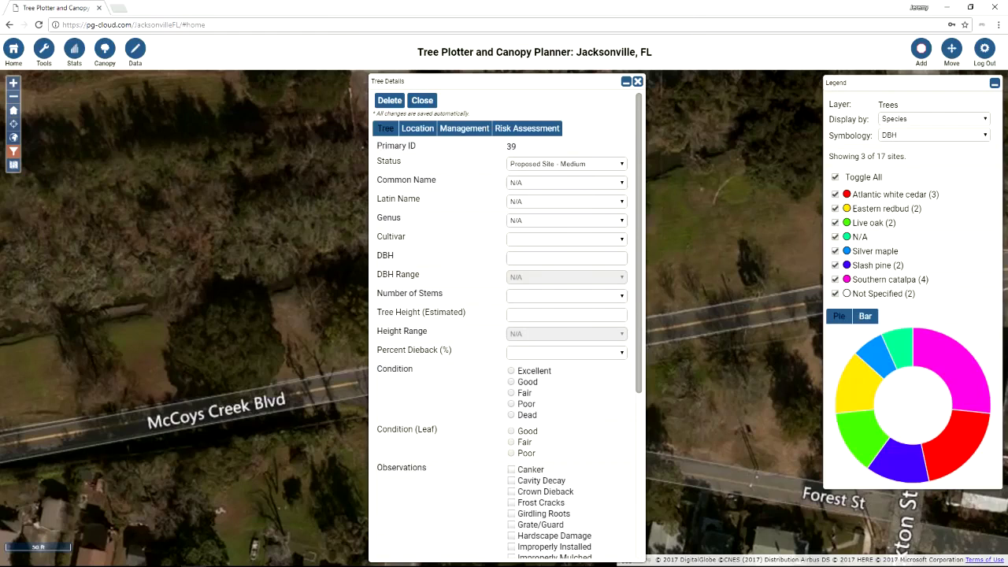
click(417, 129)
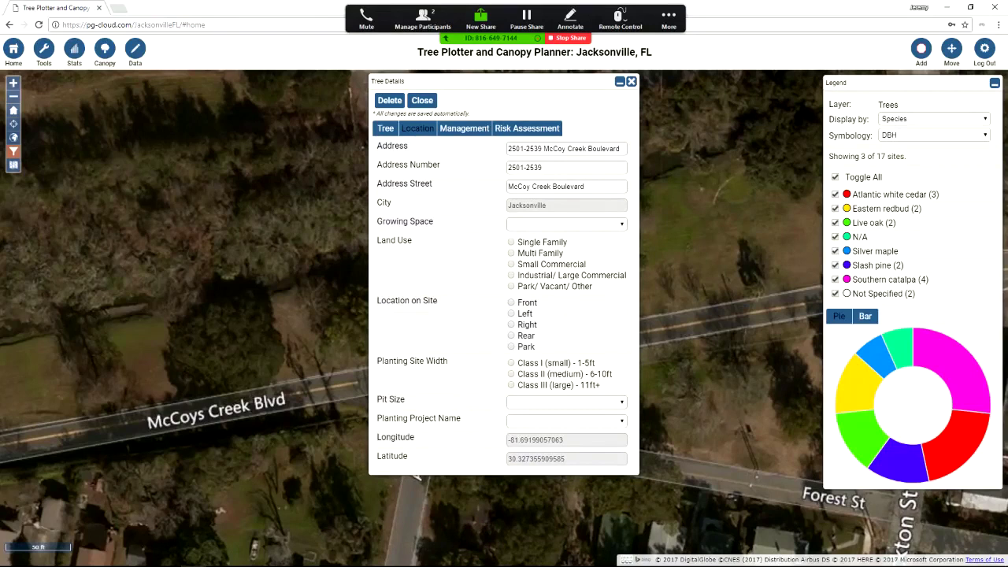
Set the new site's Planting Project Name to McCoy Creek Blvd and close the Tree Details panel
click(567, 421)
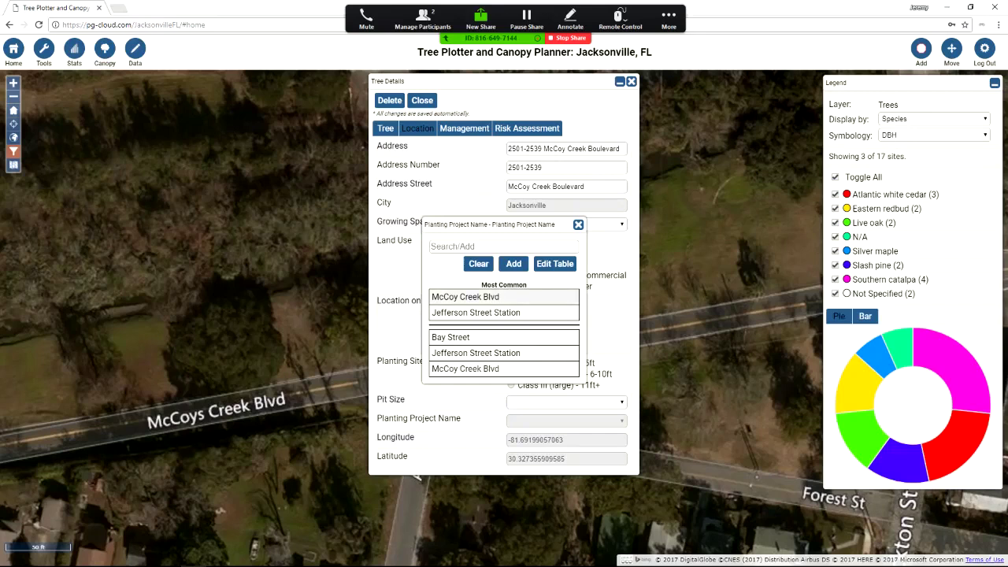
click(464, 297)
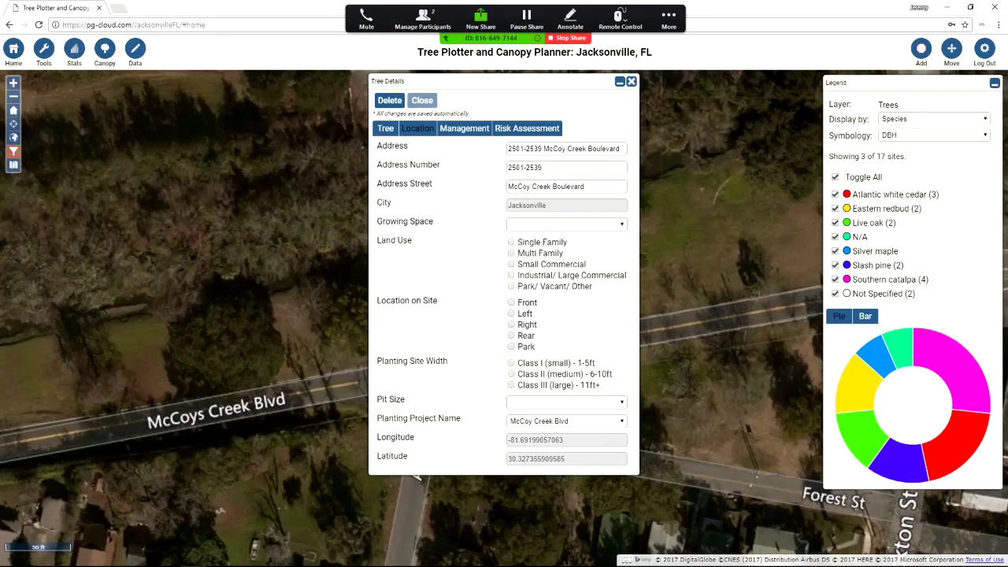
click(422, 100)
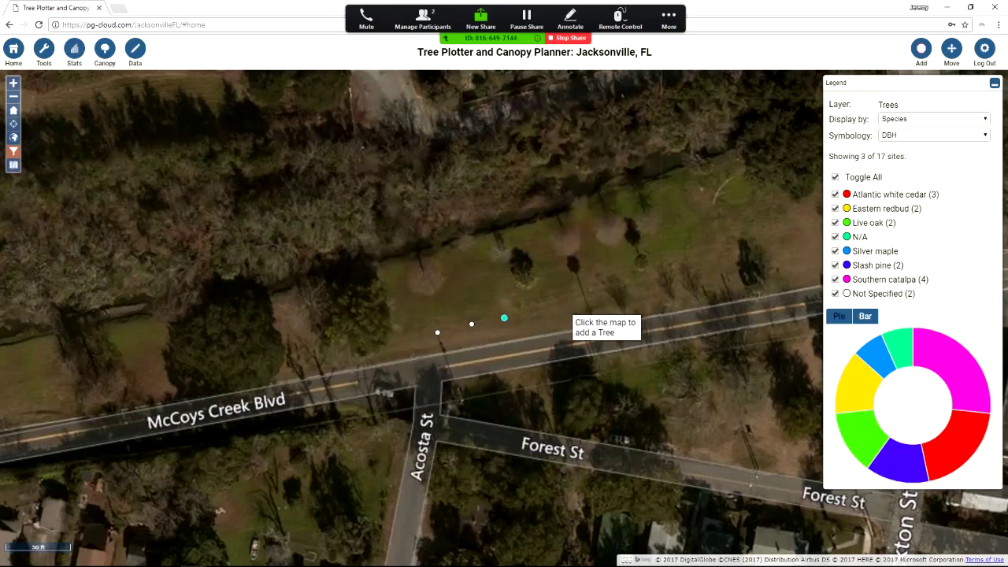
Add a fourth site, fill it with the last entry's data, and confirm McCoy Creek Blvd as its project
click(546, 322)
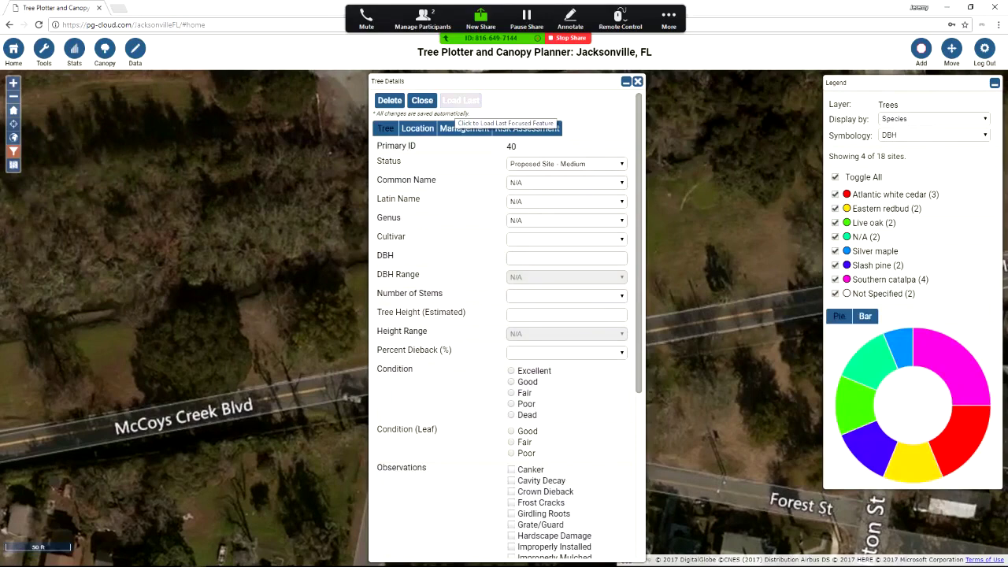
click(461, 100)
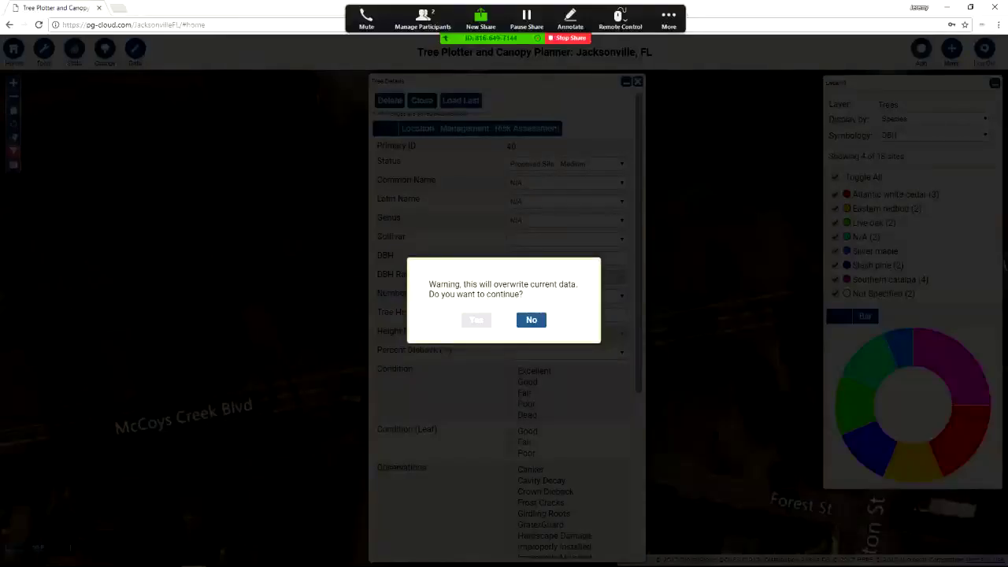
click(476, 319)
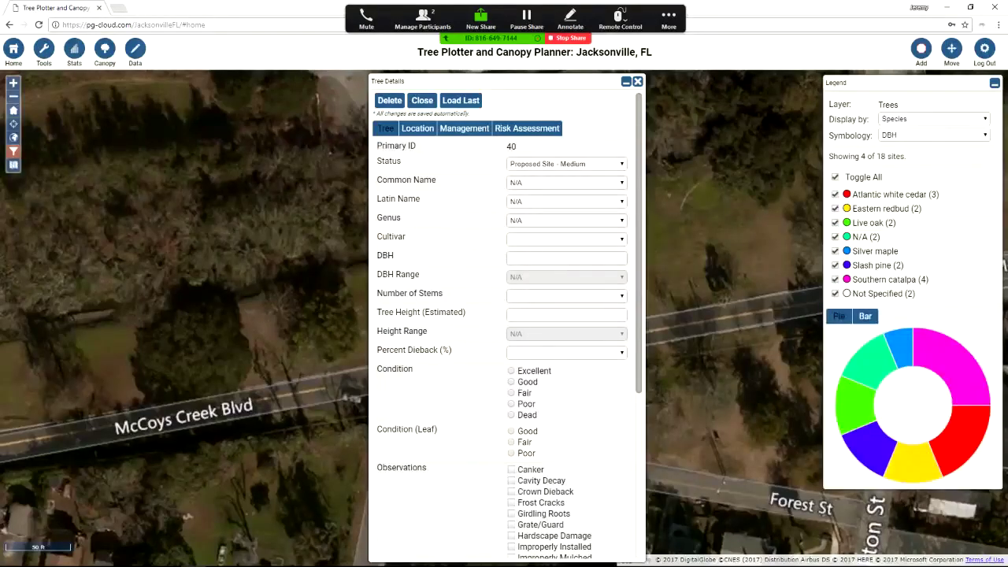
click(418, 128)
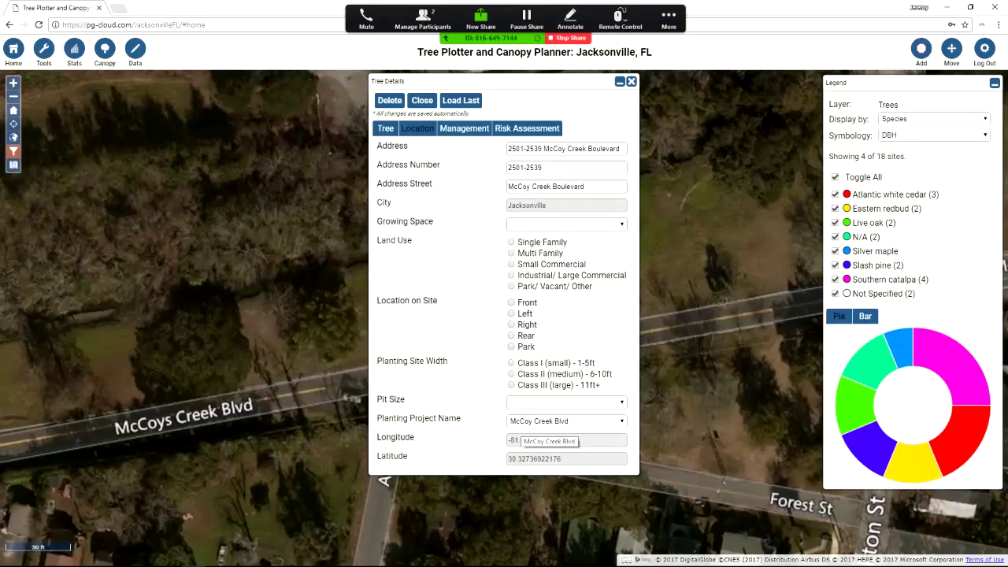
click(422, 100)
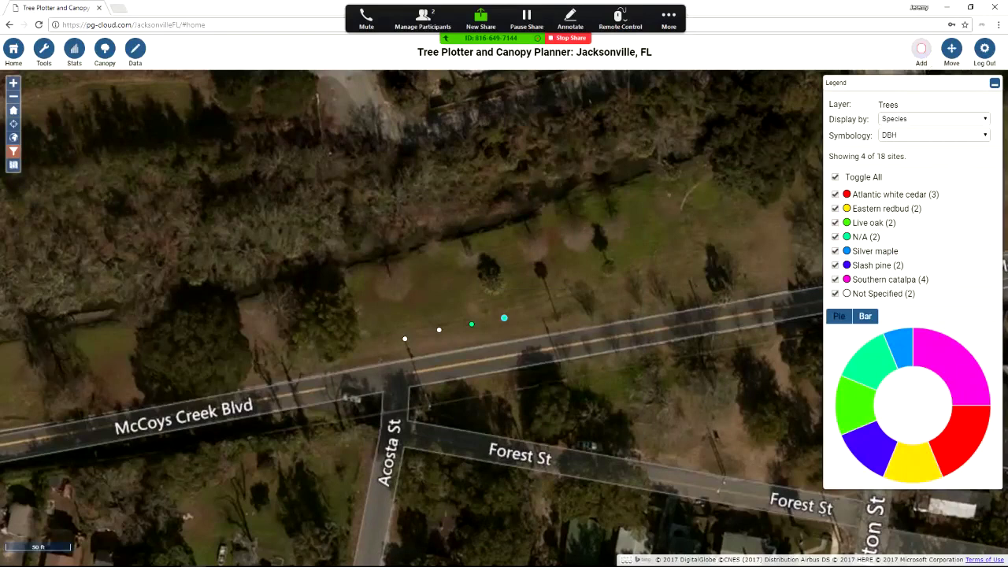
From the home extent, start adding Planting Site - Medium sites and zoom into W Bay St at S Davis St
click(921, 50)
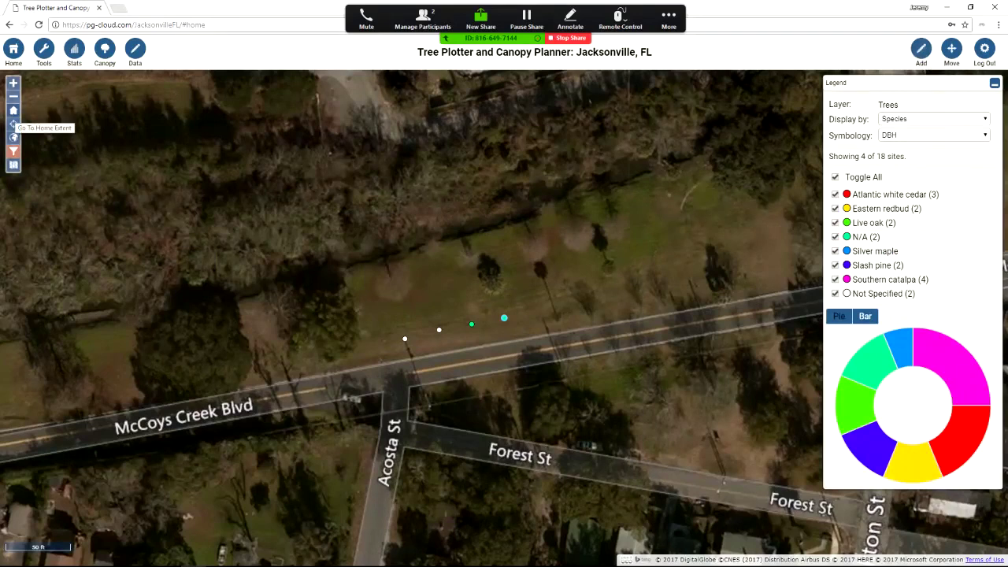
click(13, 111)
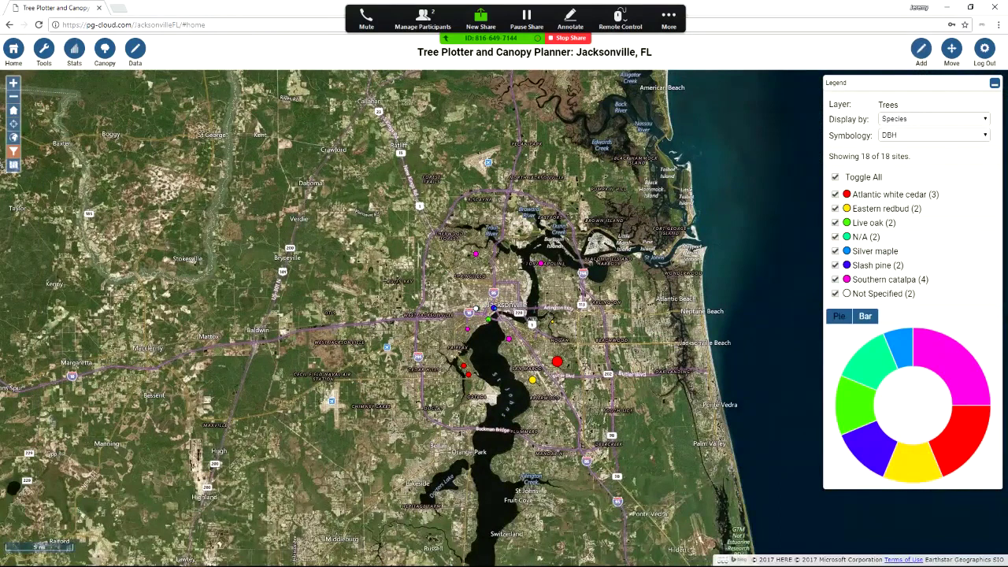
click(921, 49)
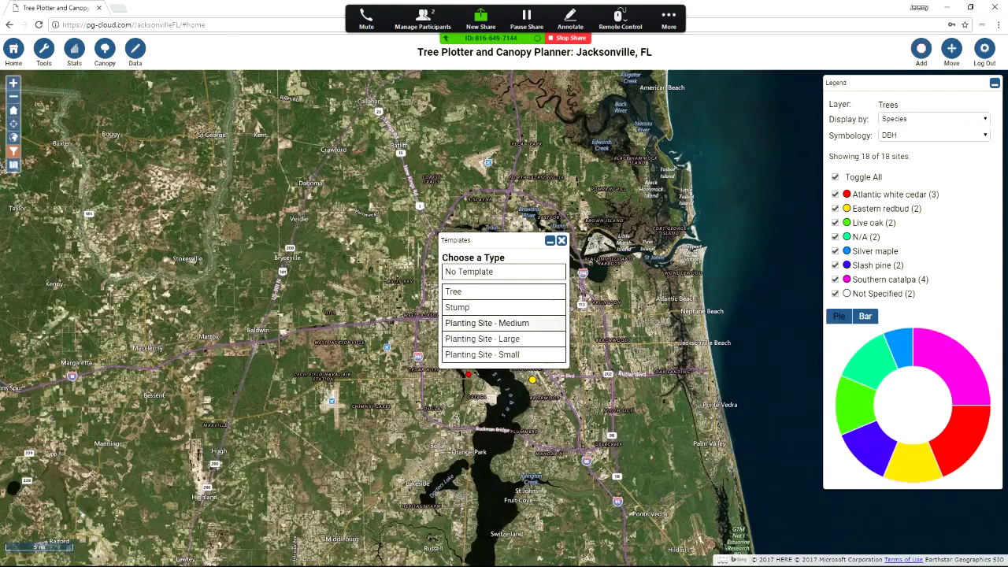
click(487, 323)
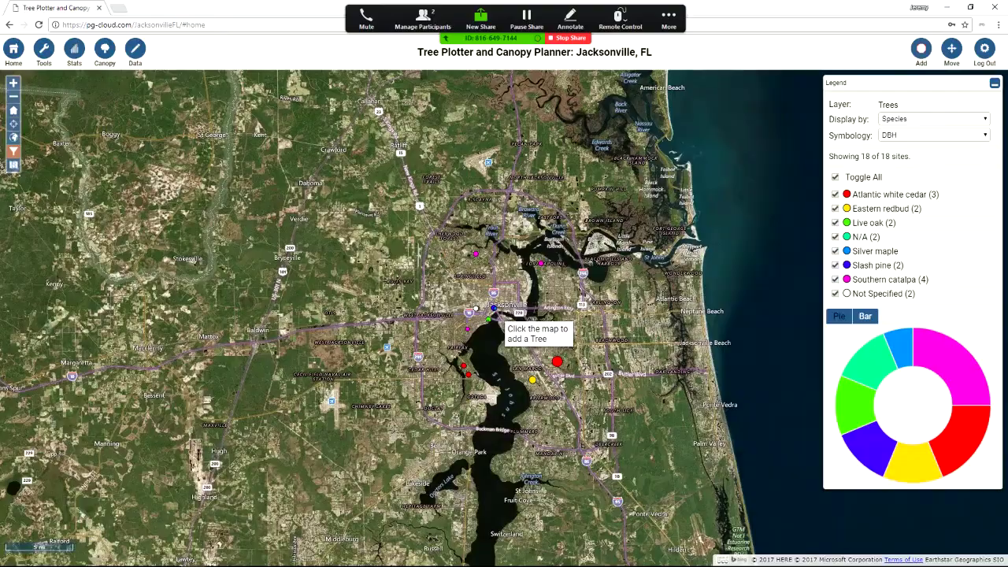
scroll(504, 325, up, 3)
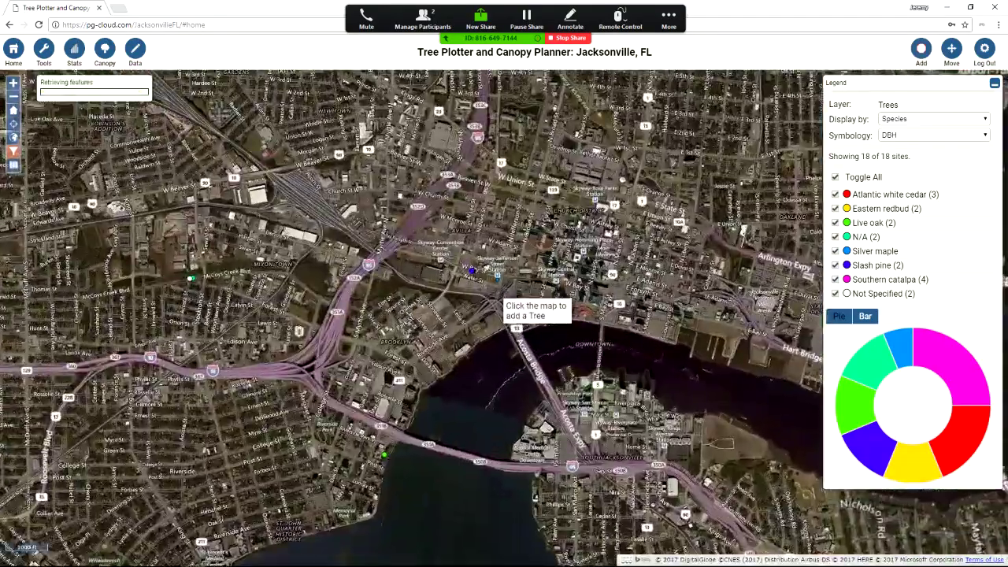
scroll(501, 298, up, 3)
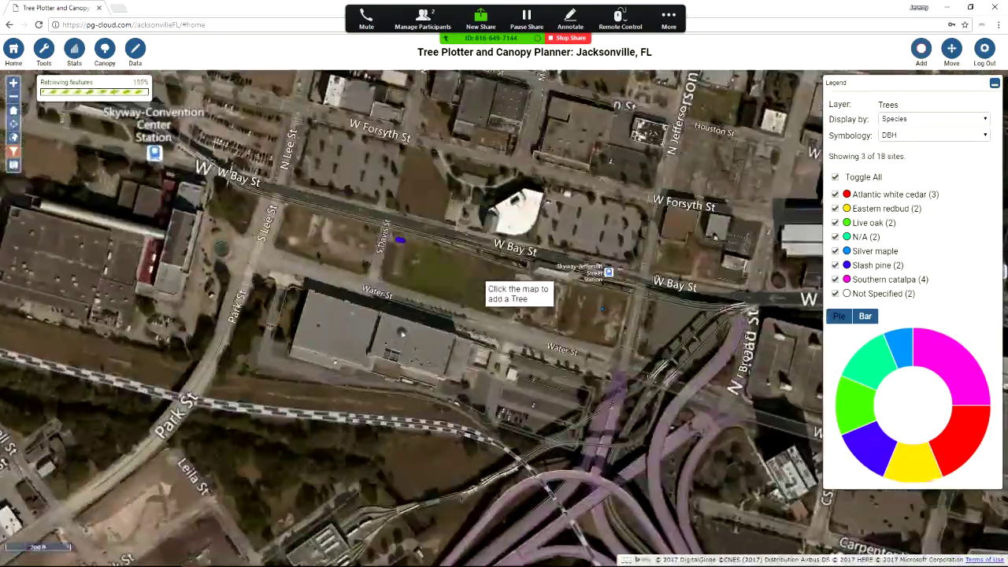
scroll(432, 271, up, 2)
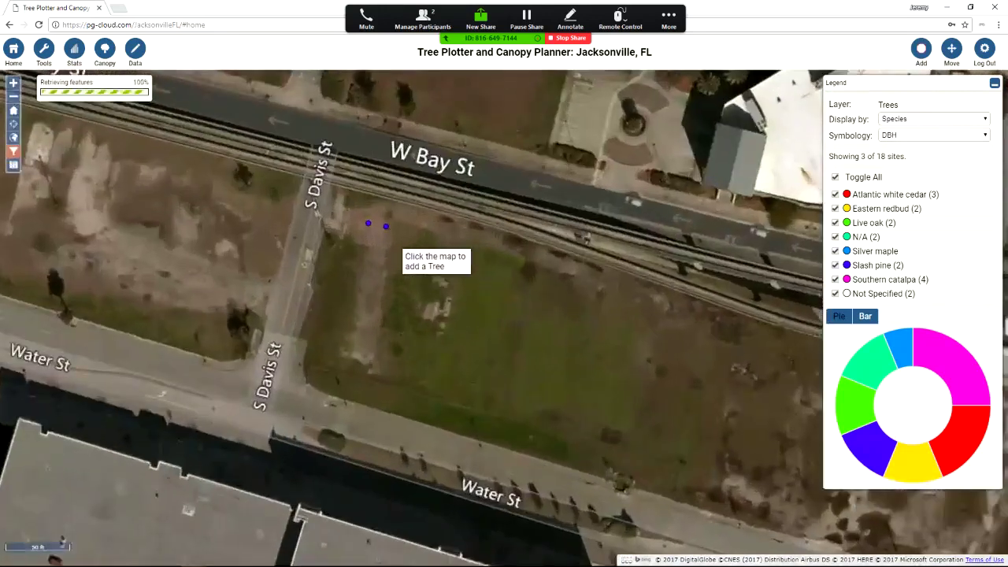
scroll(402, 233, up, 1)
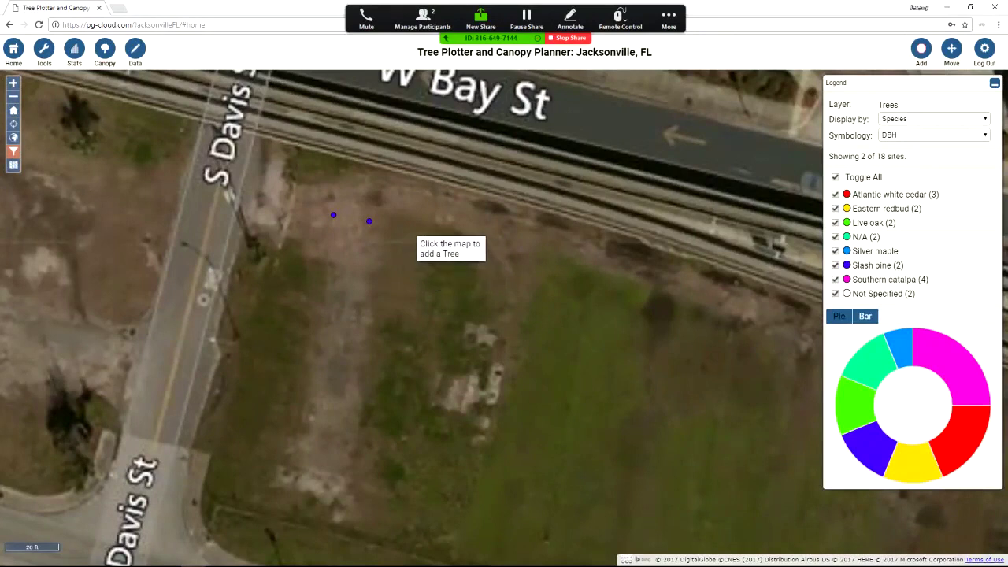
Place a planting site beside W Bay St and assign it to the Jefferson Street Station project
click(416, 238)
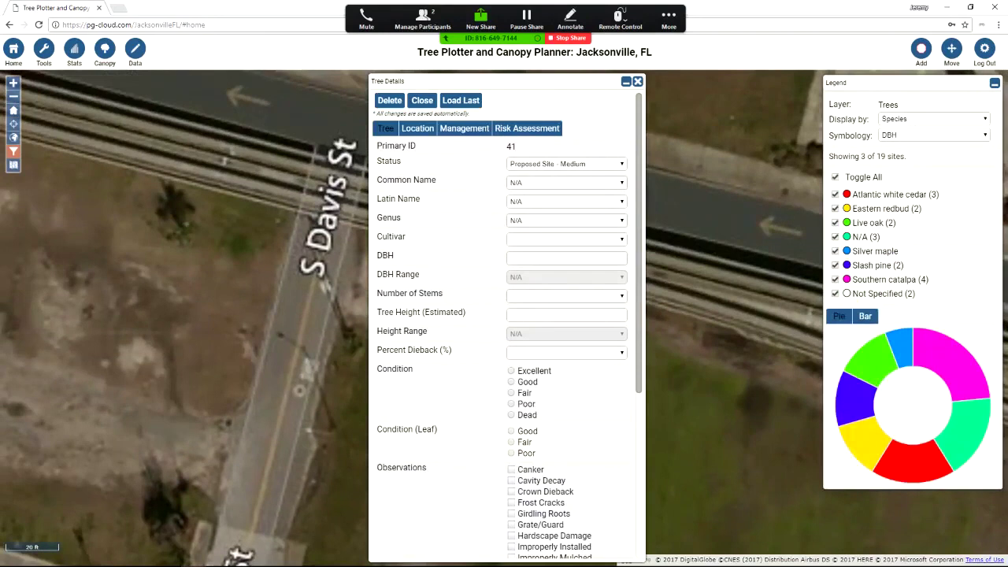
scroll(504, 315, down, 5)
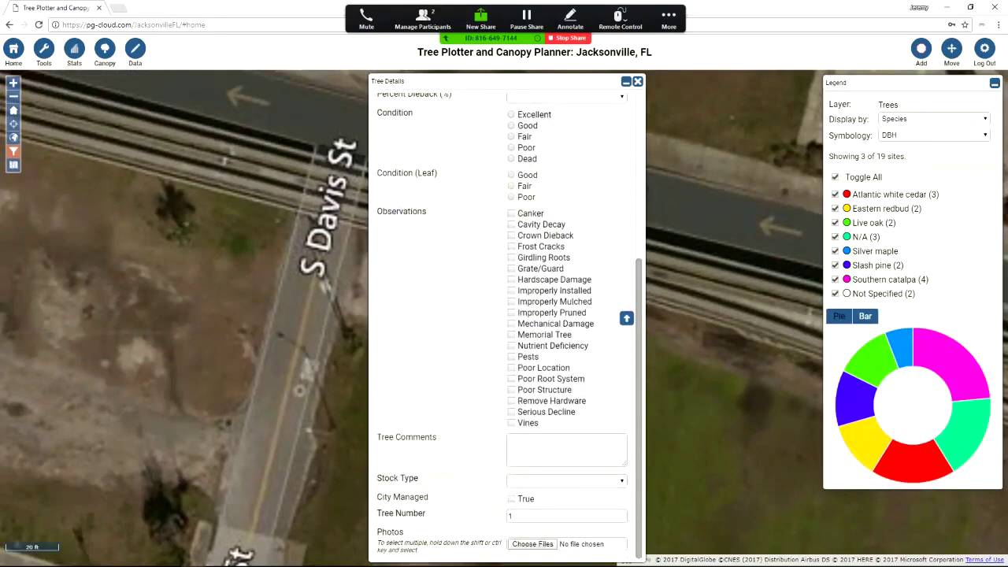
scroll(504, 316, up, 5)
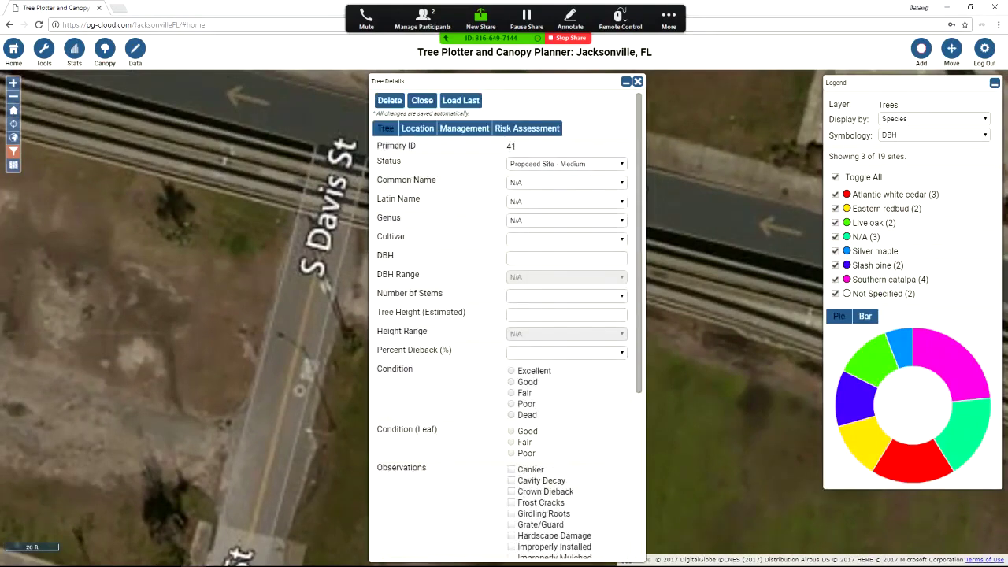
click(418, 128)
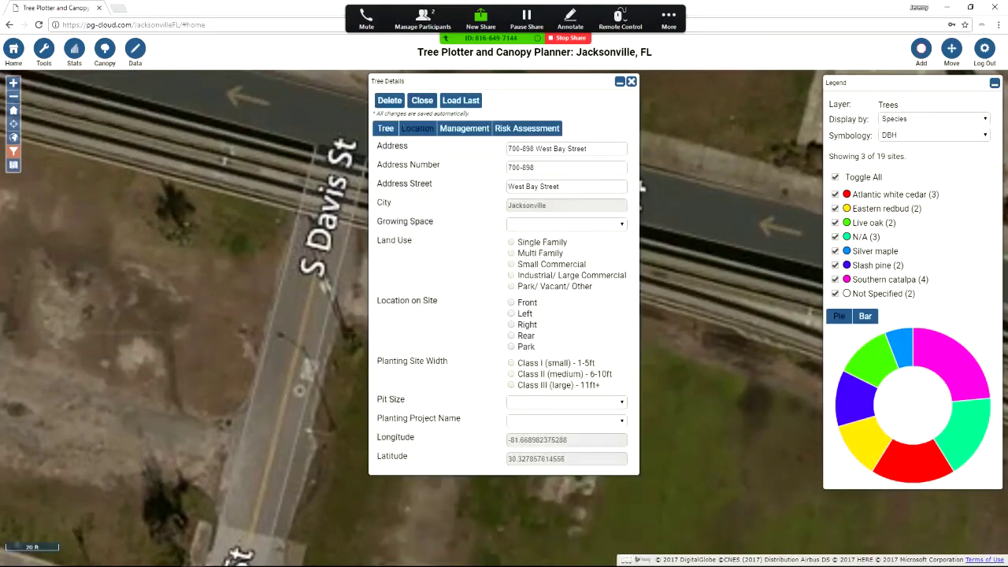
click(566, 421)
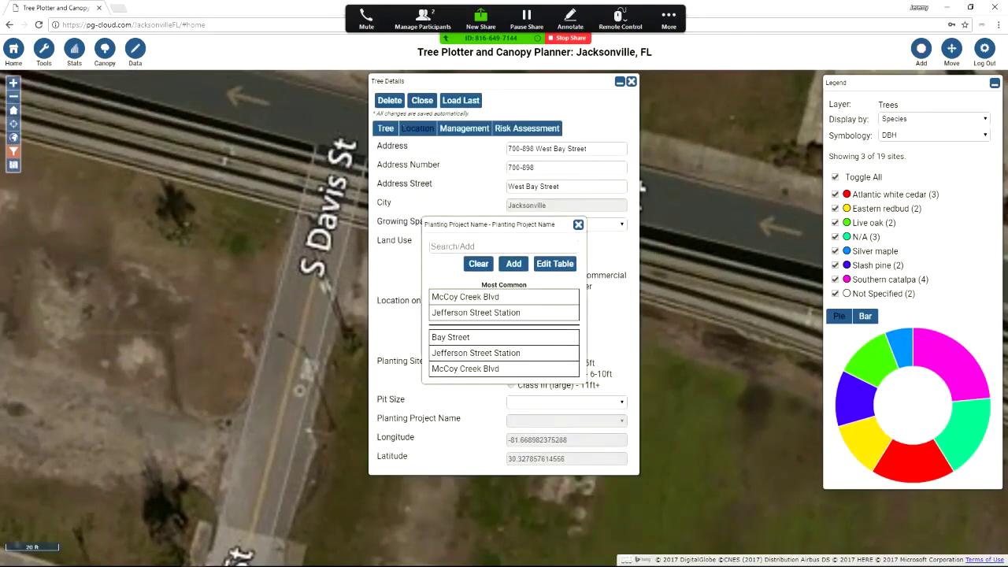
click(475, 313)
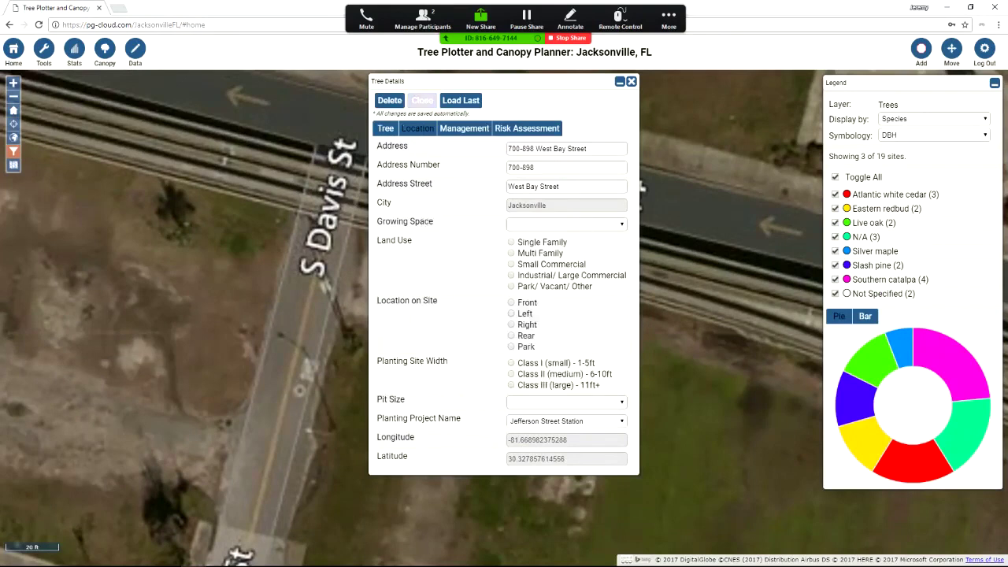
click(422, 100)
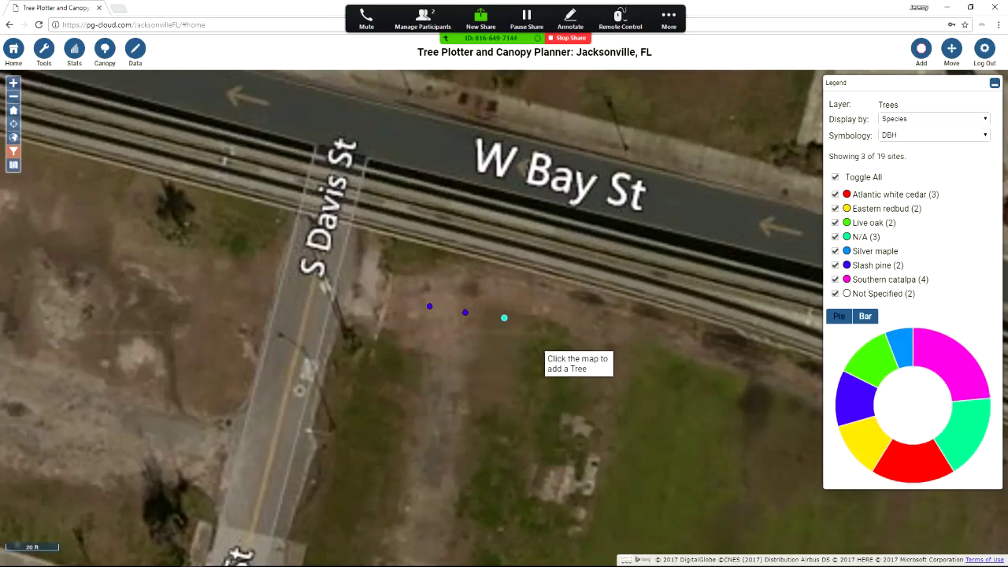
Place a second site next to it, assign it to Jefferson Street Station, and stop adding sites
click(504, 318)
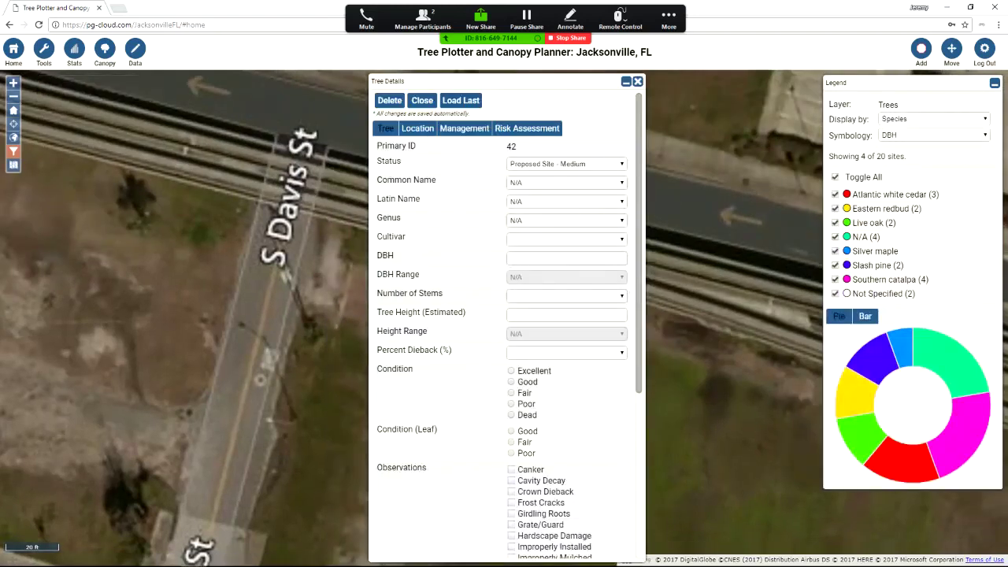
click(418, 129)
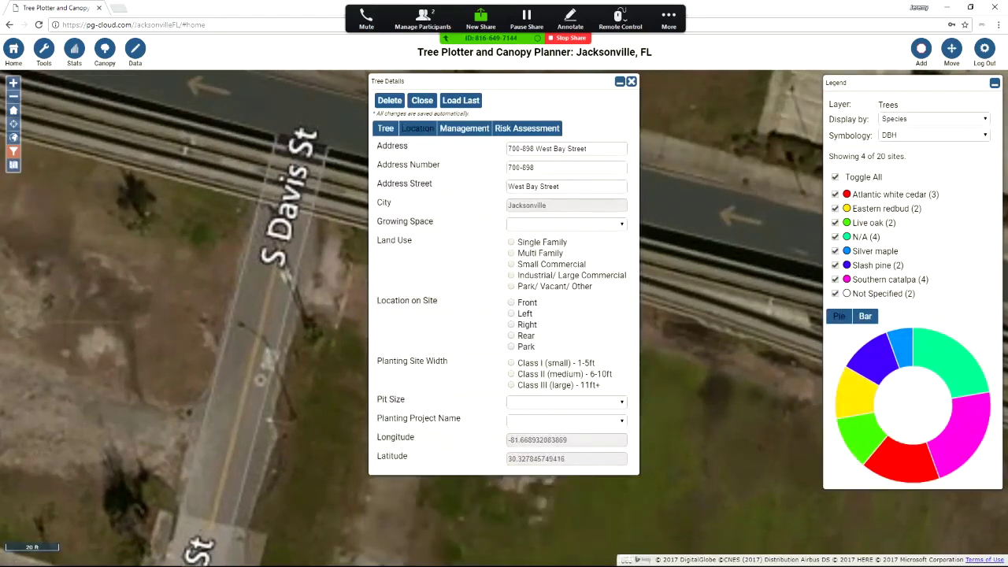
click(567, 420)
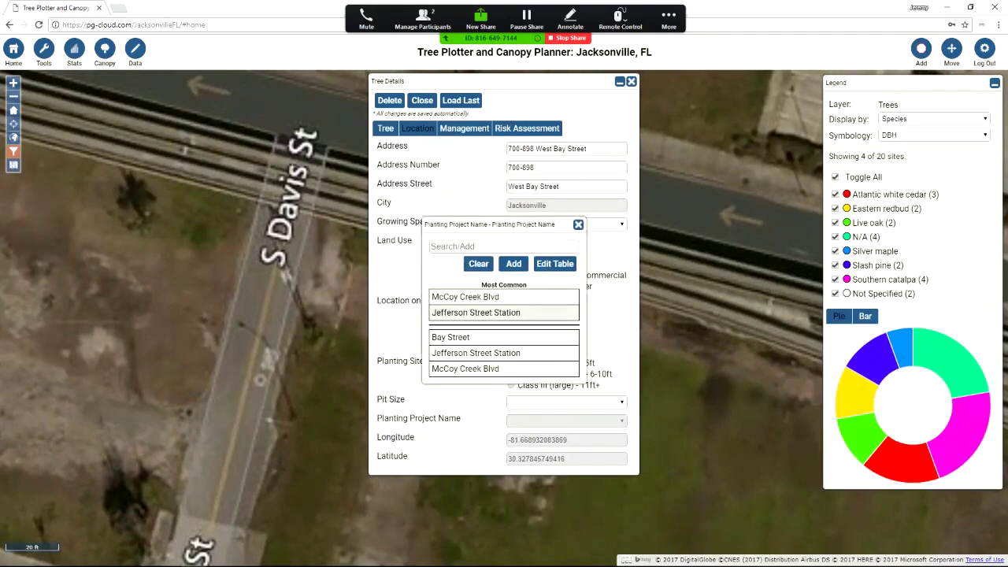
click(473, 313)
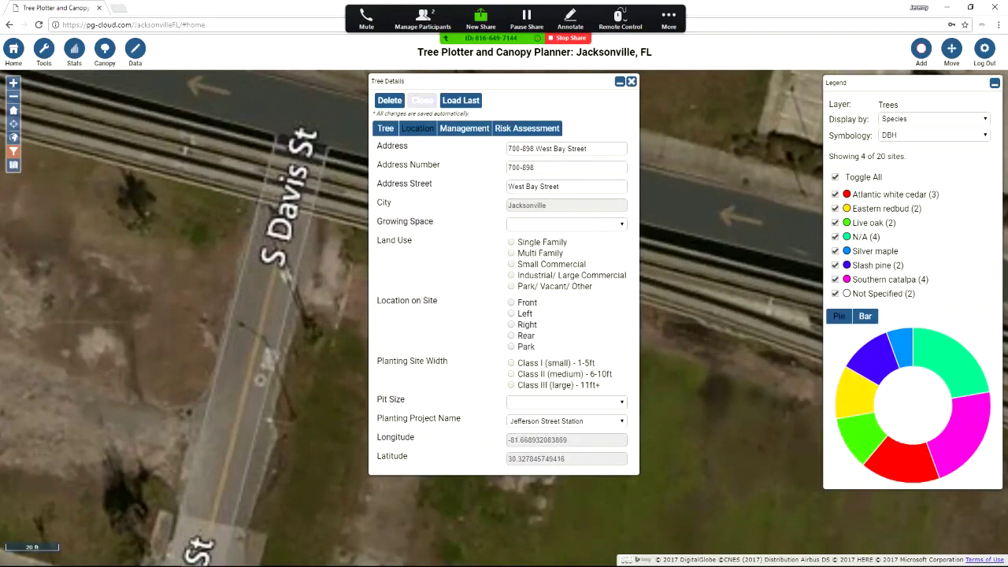
click(422, 100)
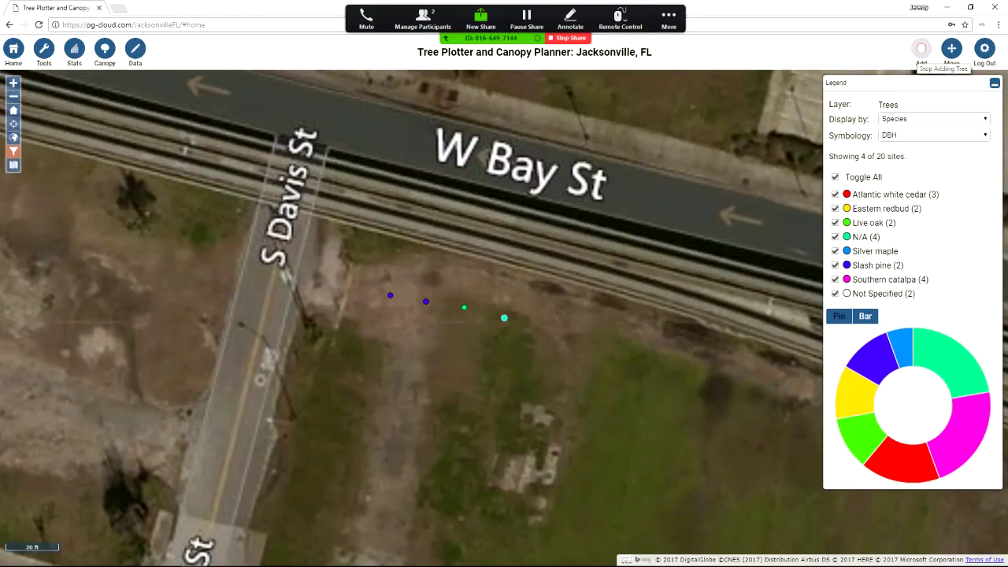
click(922, 49)
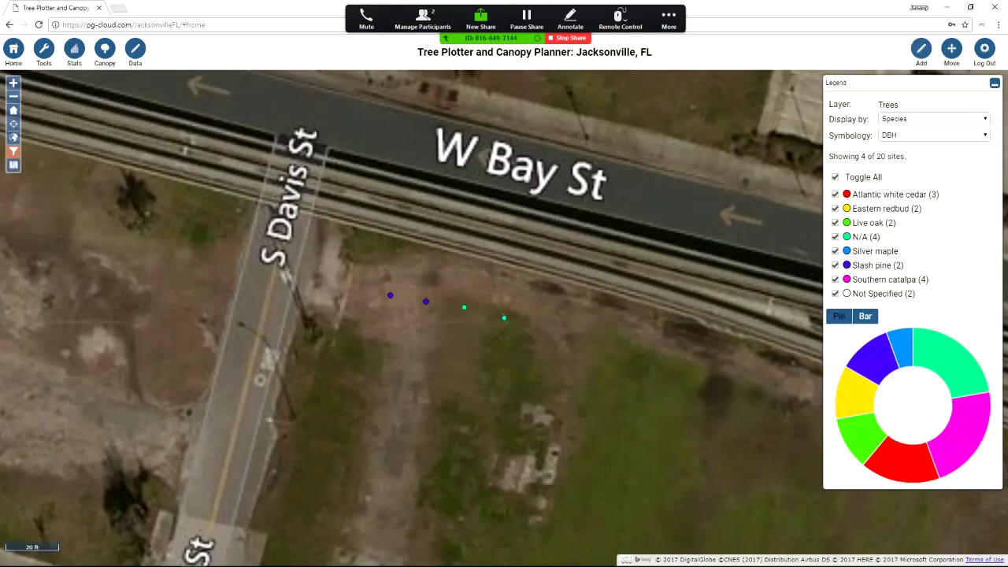
Group the legend by Planting Project and return to the Jacksonville-wide home extent
scroll(607, 346, down, 2)
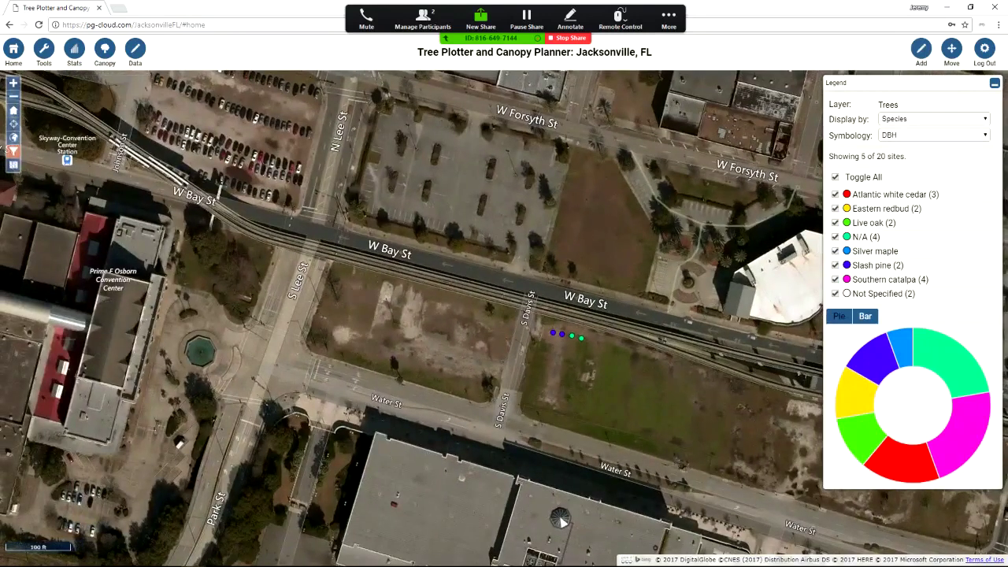
scroll(568, 284, down, 1)
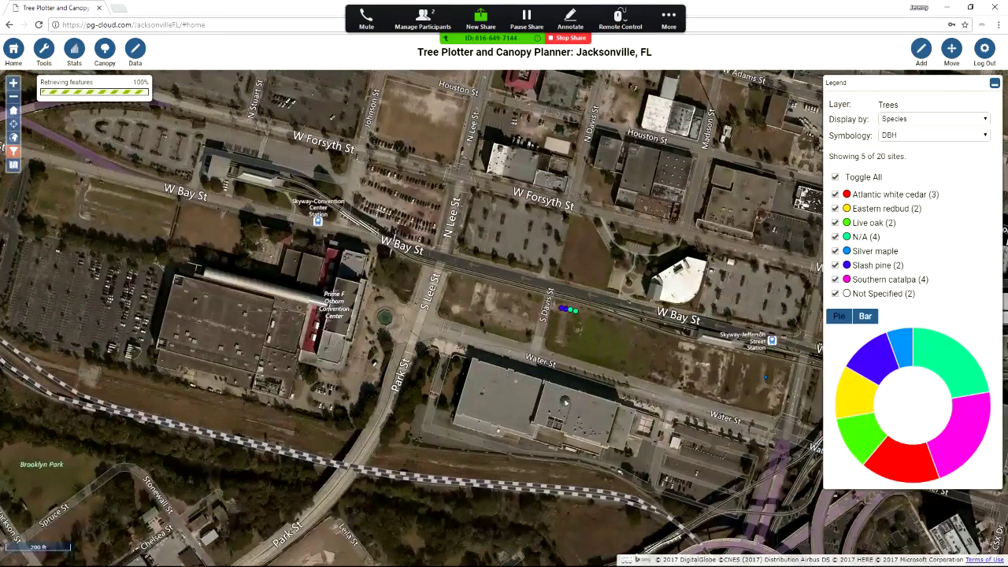
click(933, 118)
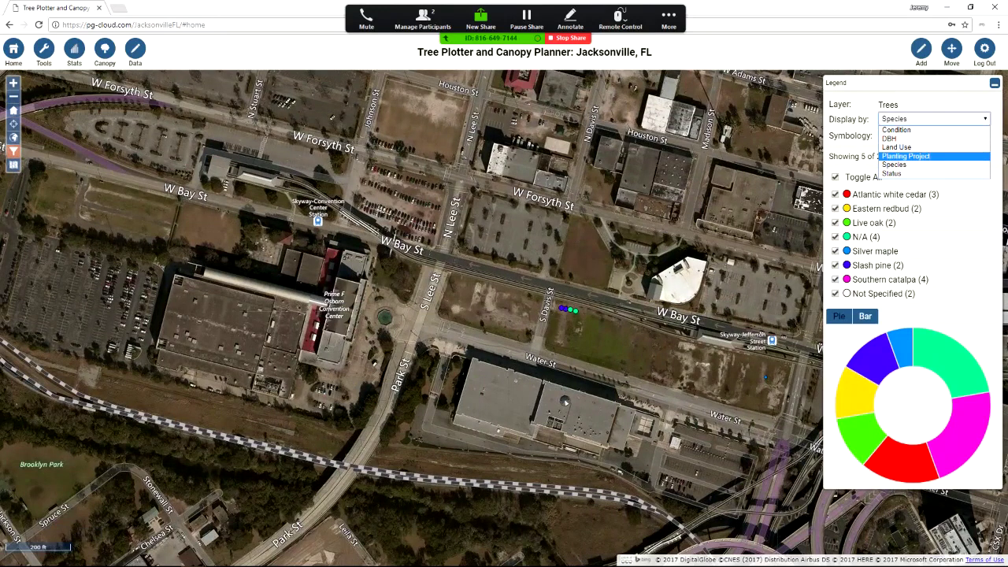
key(Return)
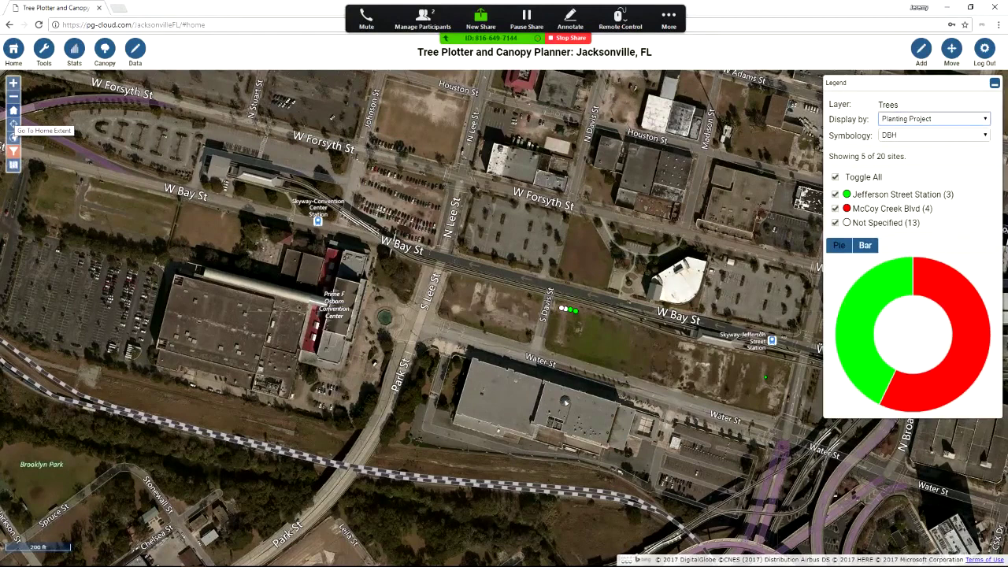
click(12, 110)
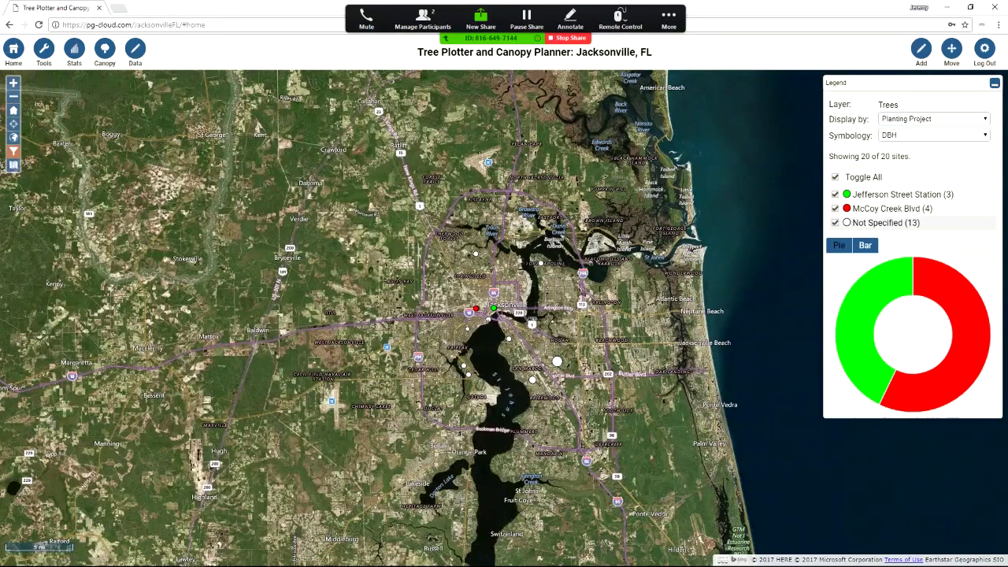
Hide and then re-show the Not Specified sites, then bring up the Tools panel
click(835, 222)
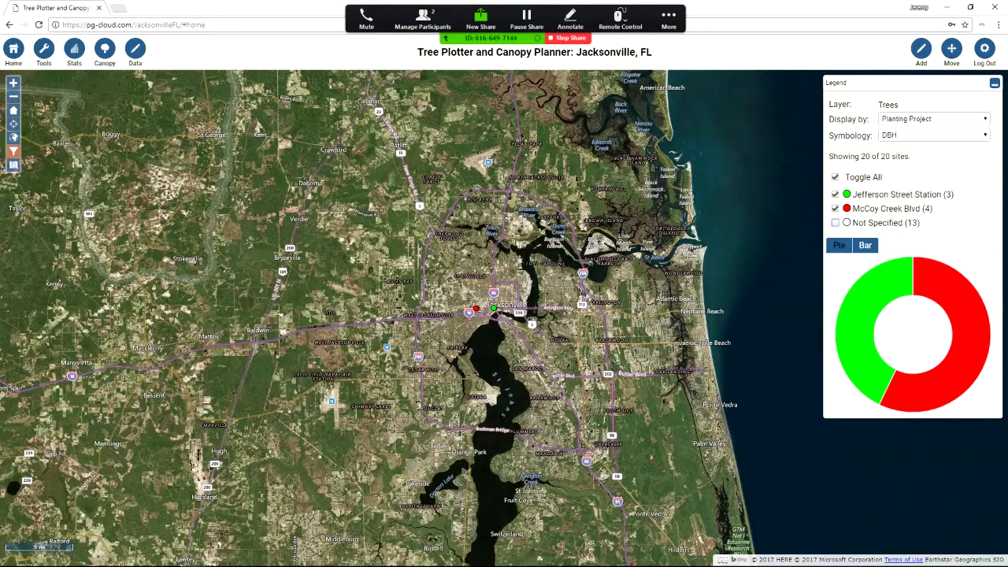
click(882, 223)
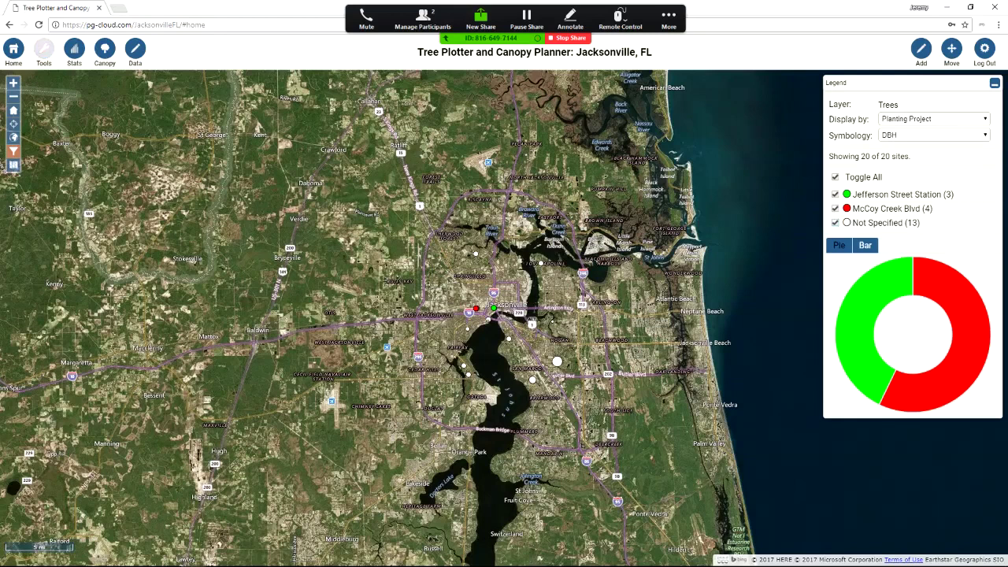
click(44, 49)
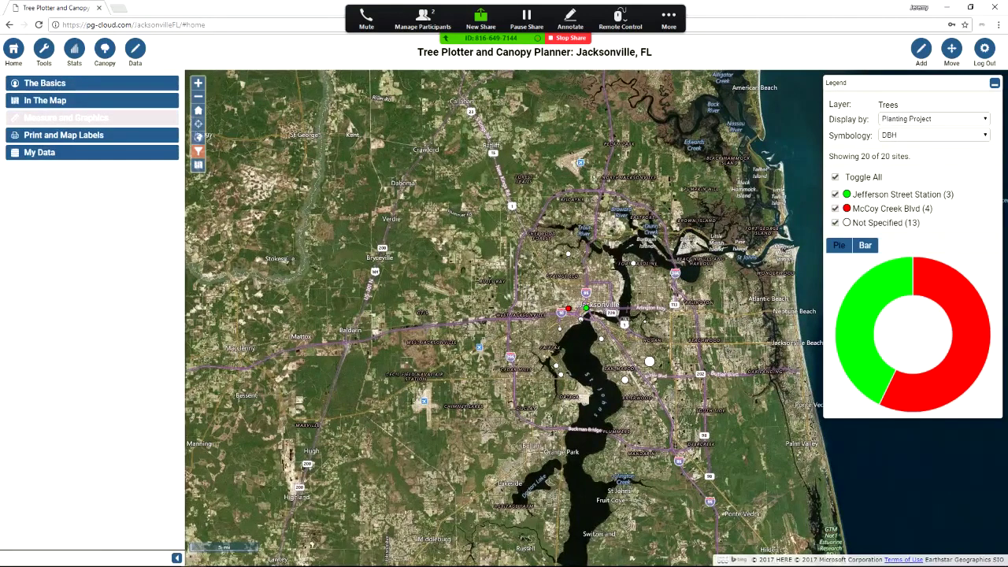
Show the Measure and Graphics Draw options and zoom in on the four red McCoy Creek Blvd sites
click(66, 117)
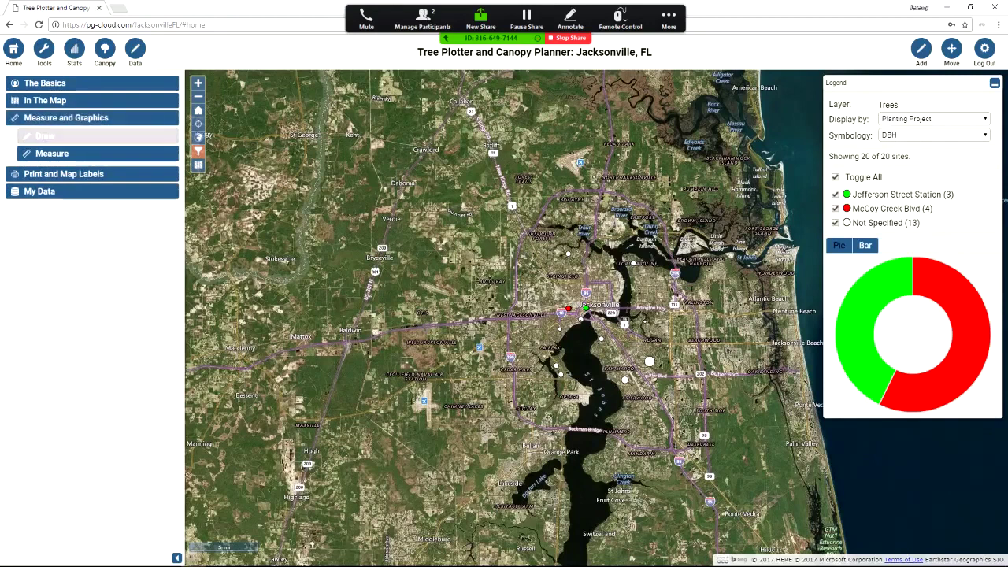
click(45, 135)
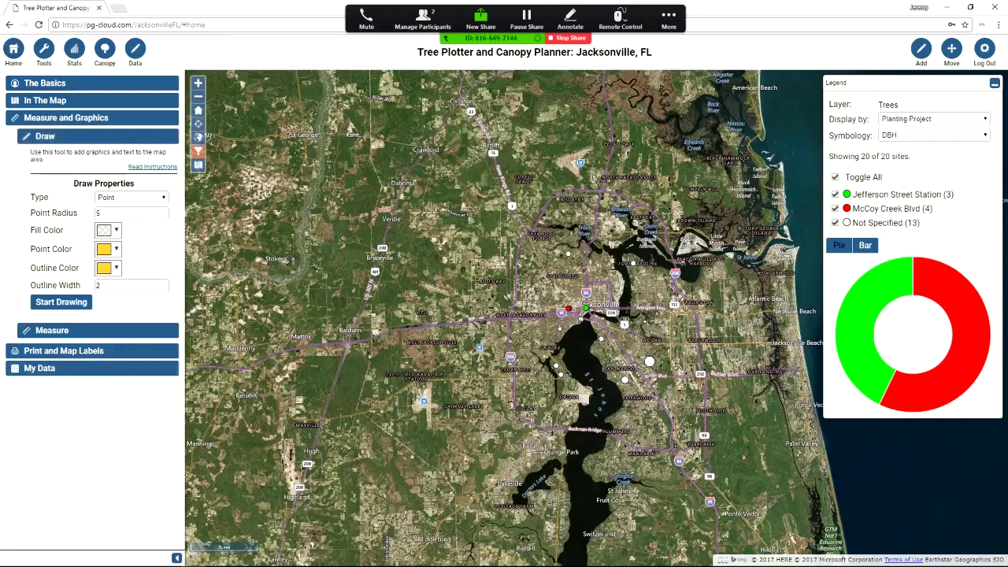
scroll(572, 309, up, 4)
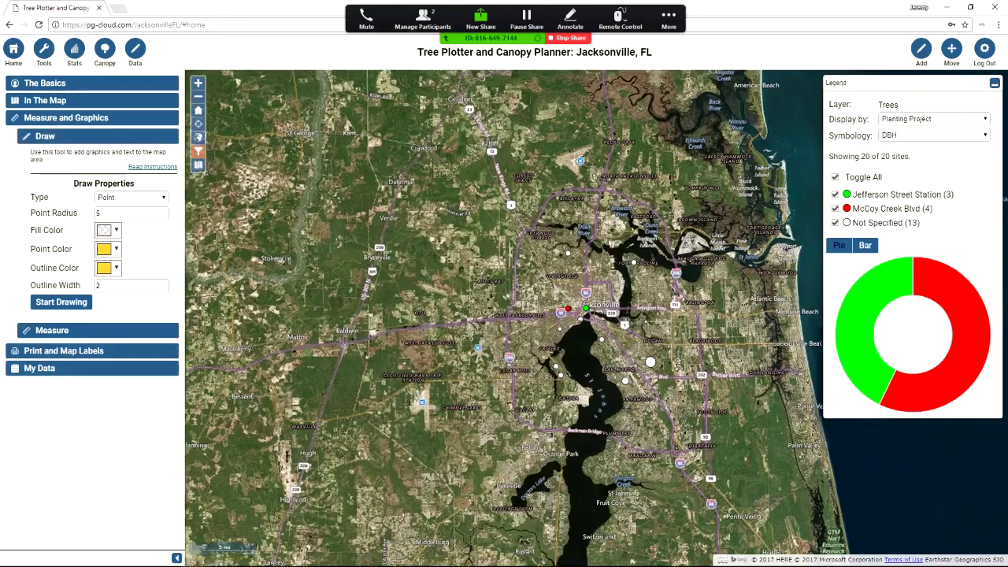
scroll(528, 299, up, 3)
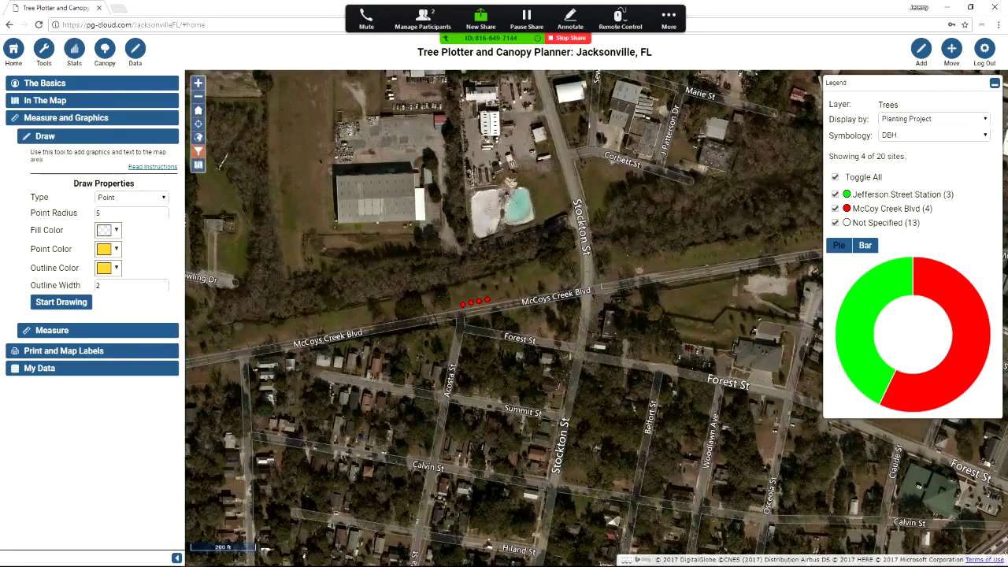
scroll(464, 290, up, 2)
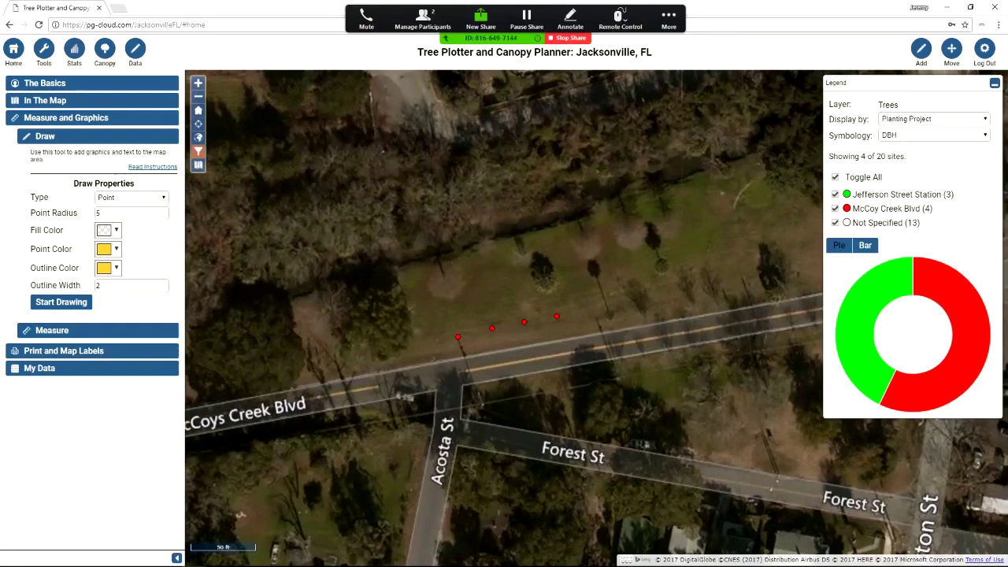
Draw a four-corner polygon around the lot holding the McCoy Creek Blvd sites, then stop drawing
click(131, 197)
click(118, 231)
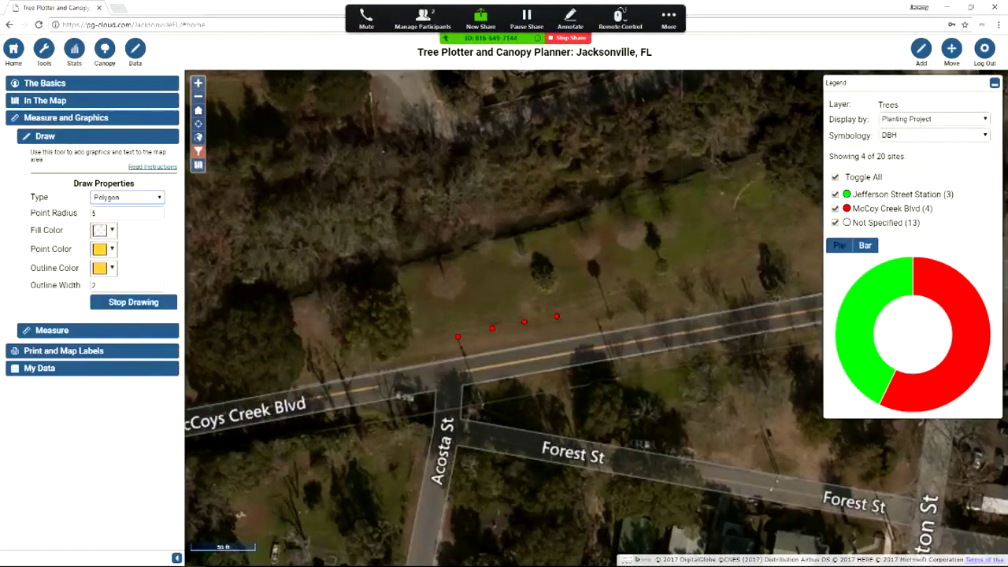
click(402, 271)
click(416, 360)
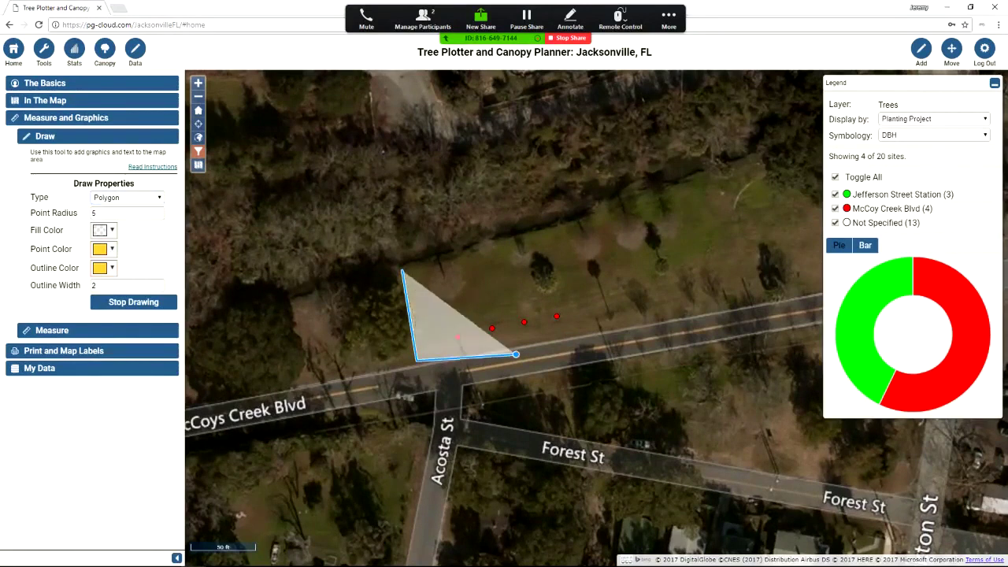
click(712, 306)
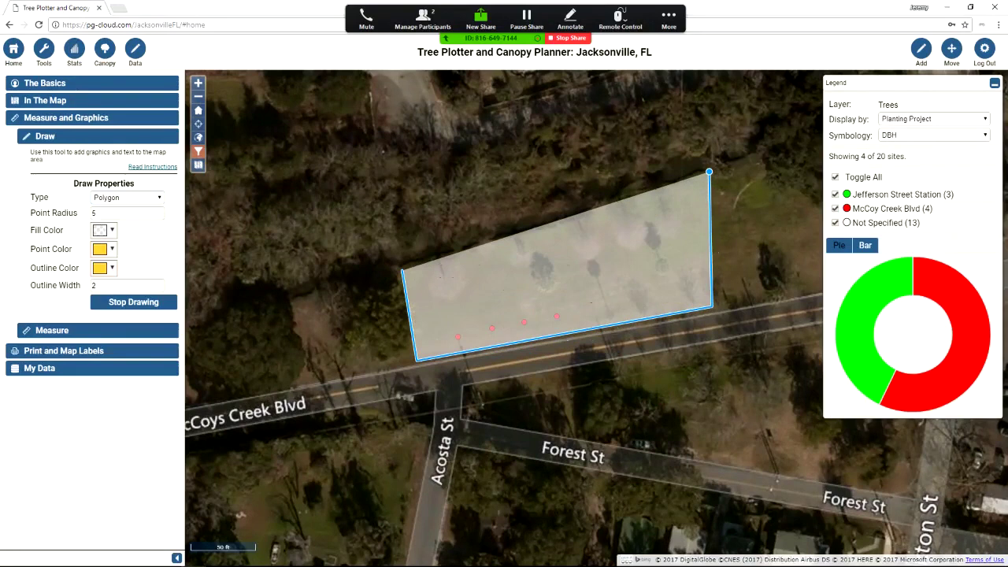
double_click(709, 172)
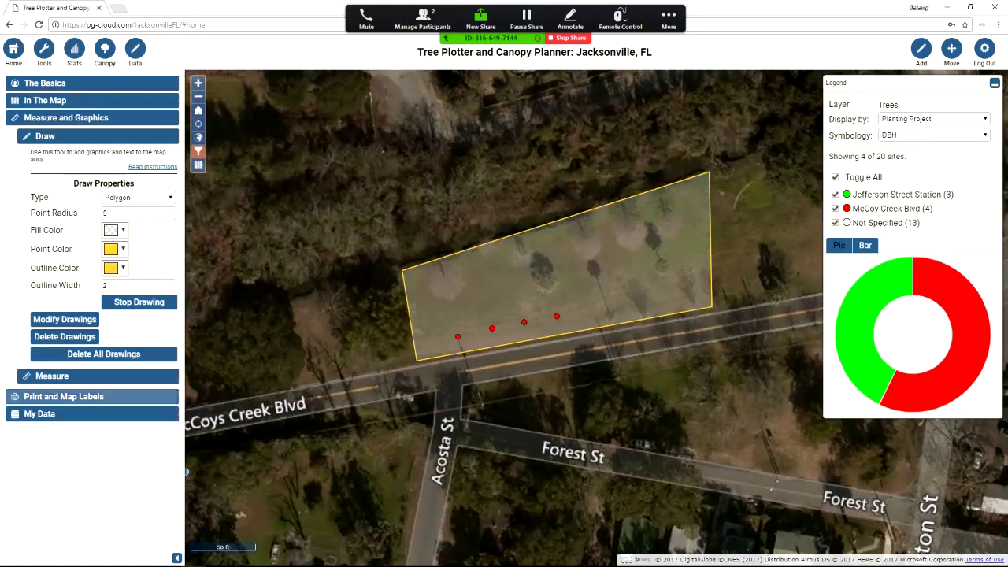
click(139, 301)
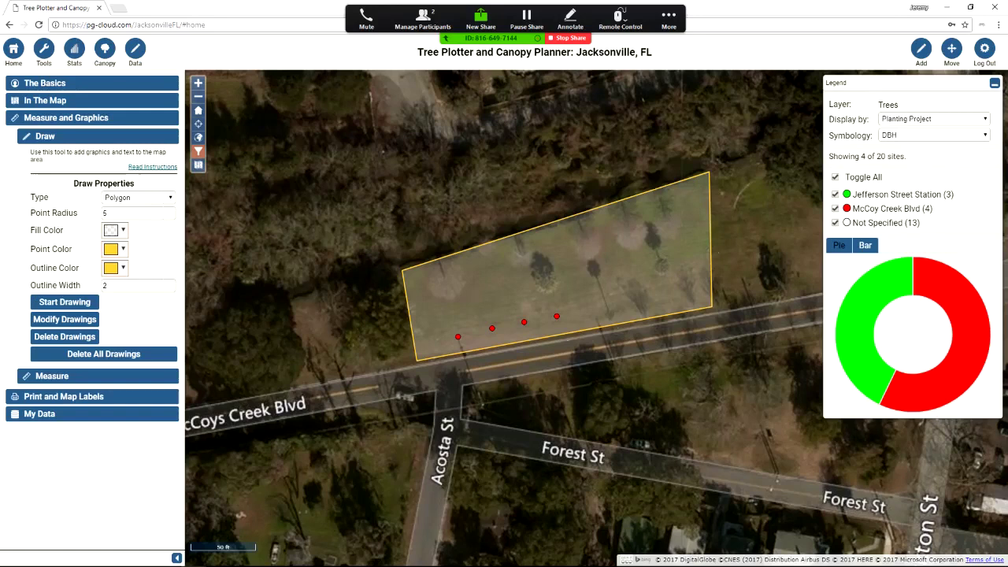
Measure the 27.79 ft spacing between the two westernmost McCoy Creek Blvd sites
click(87, 376)
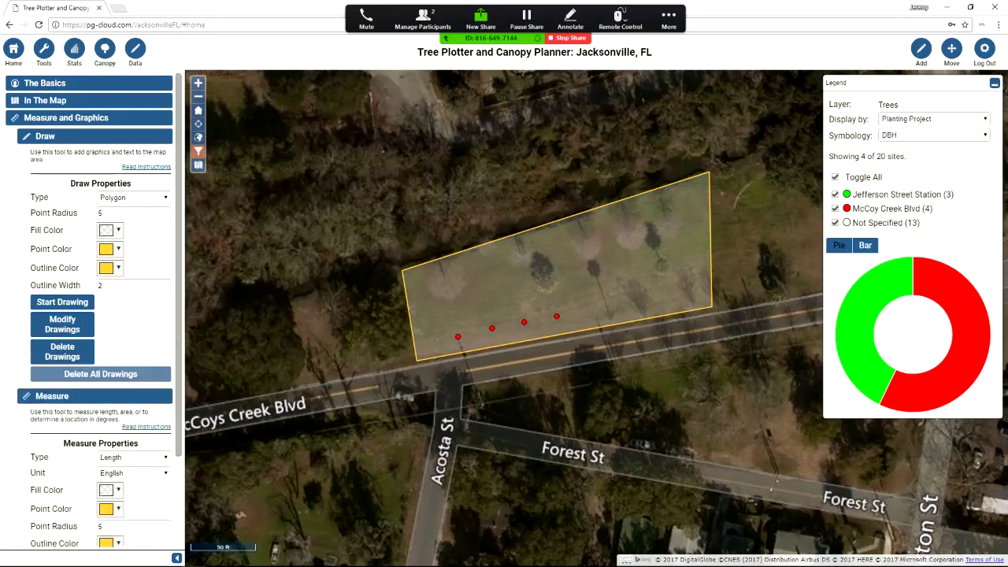
click(79, 136)
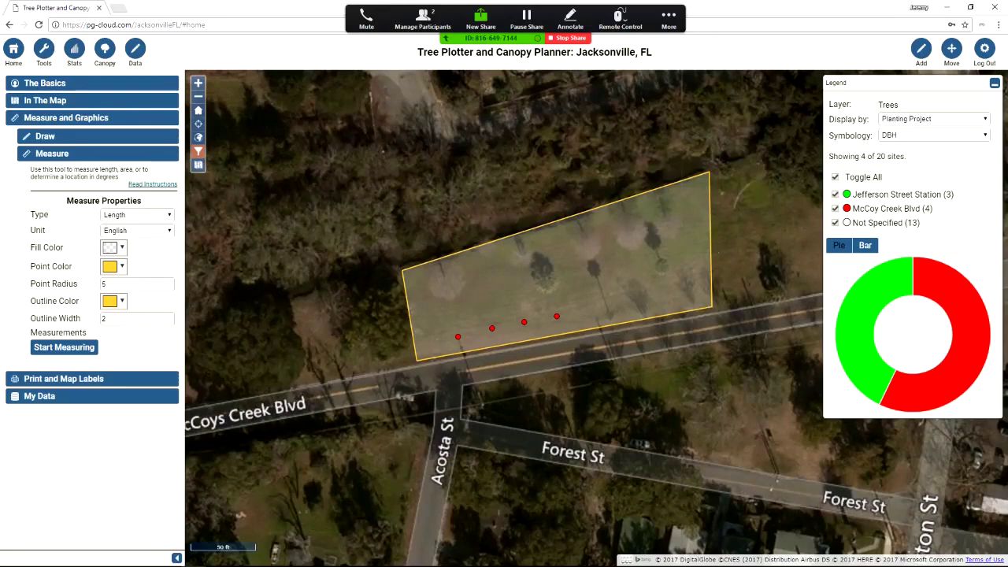
click(63, 348)
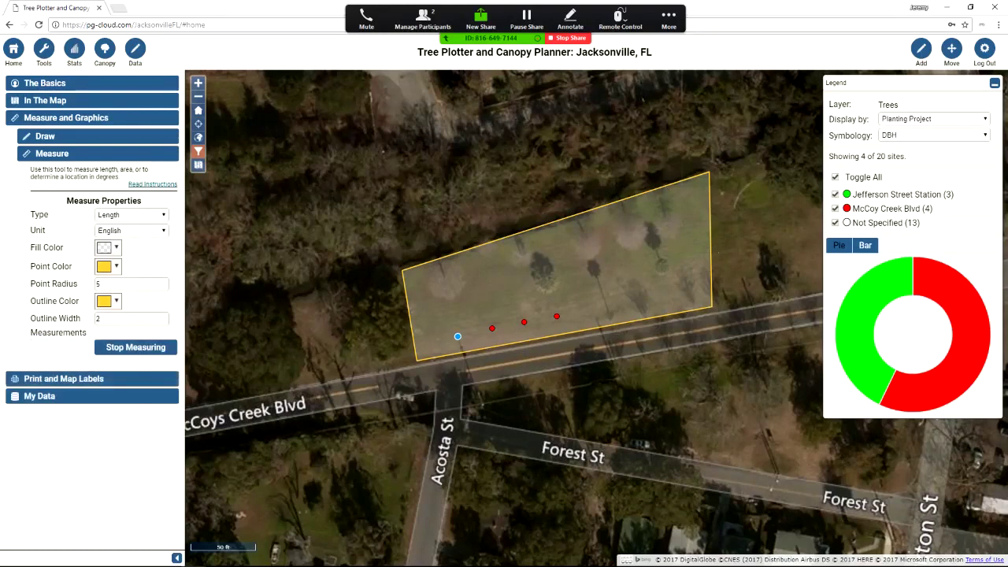
click(458, 337)
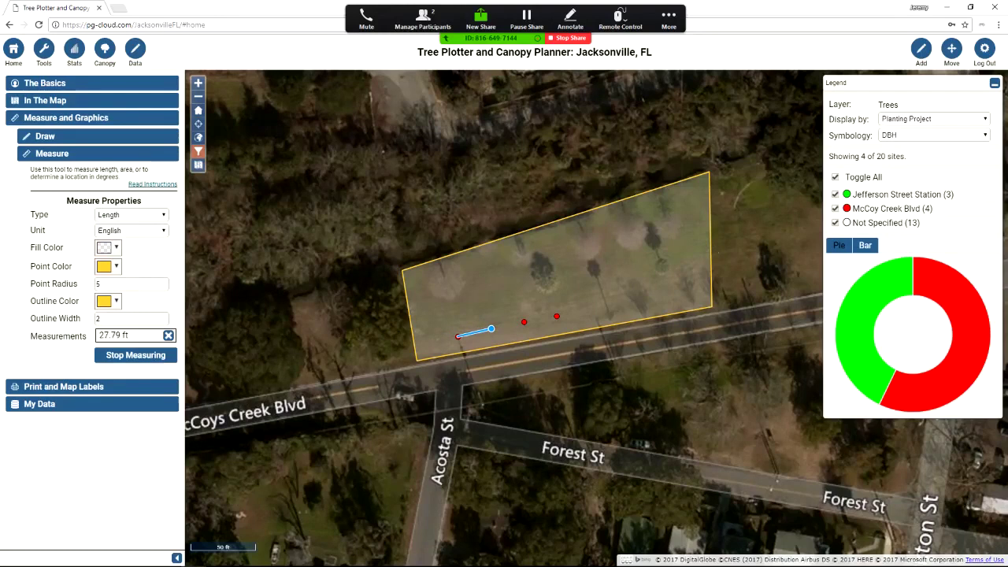
double_click(491, 329)
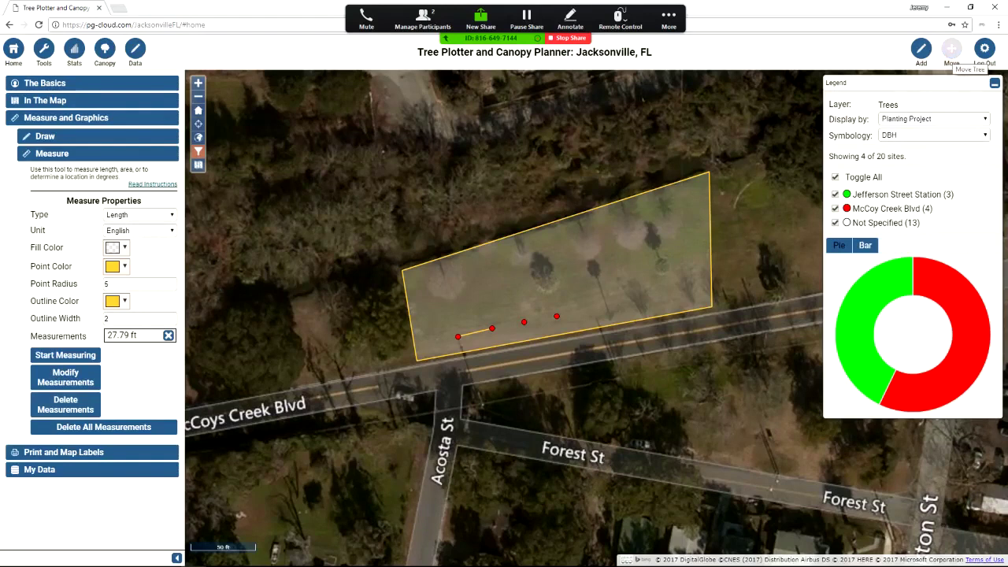
Move the second McCoy Creek Blvd site closer to the first, confirming the move and address prompts
click(952, 49)
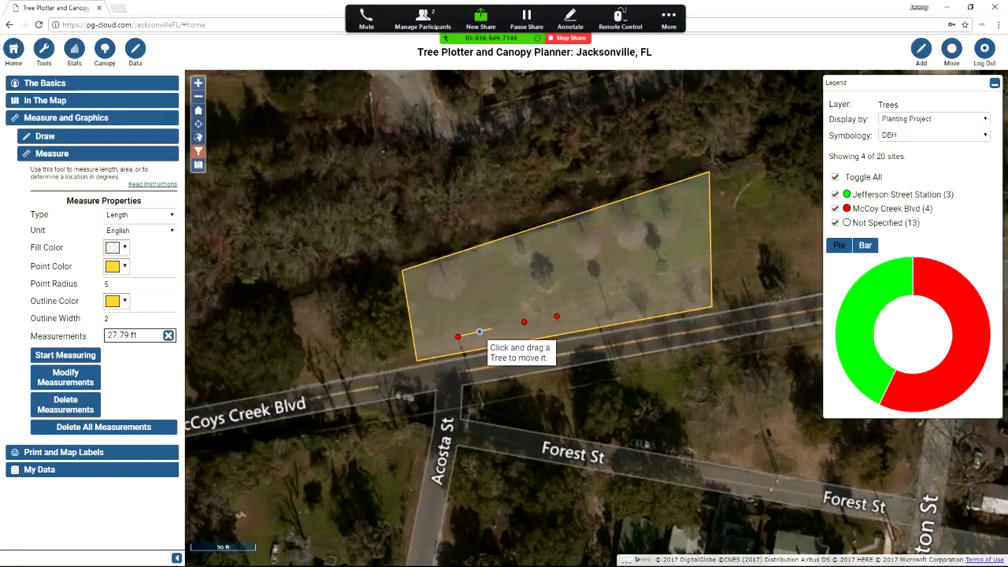
drag(480, 332, 477, 334)
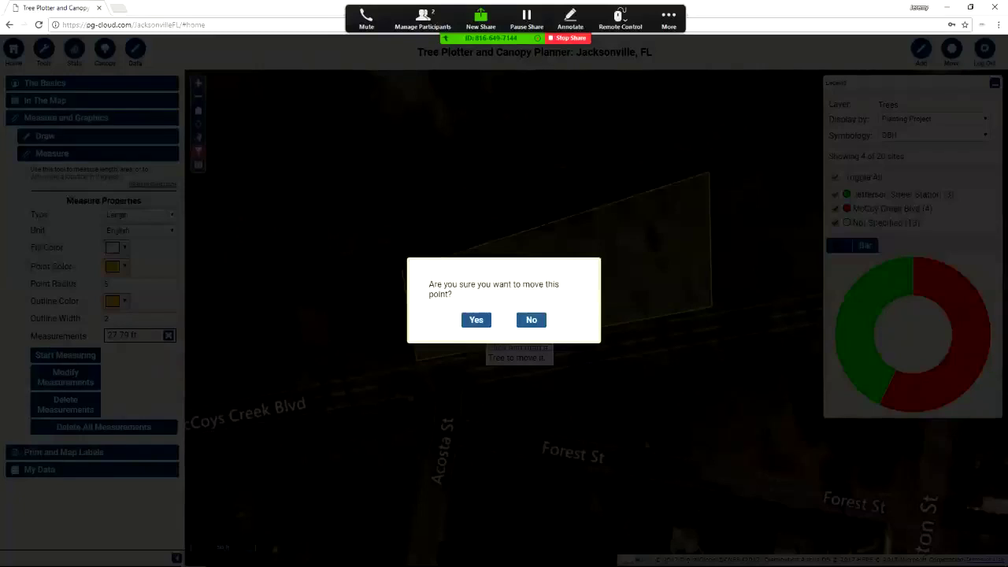
key(Return)
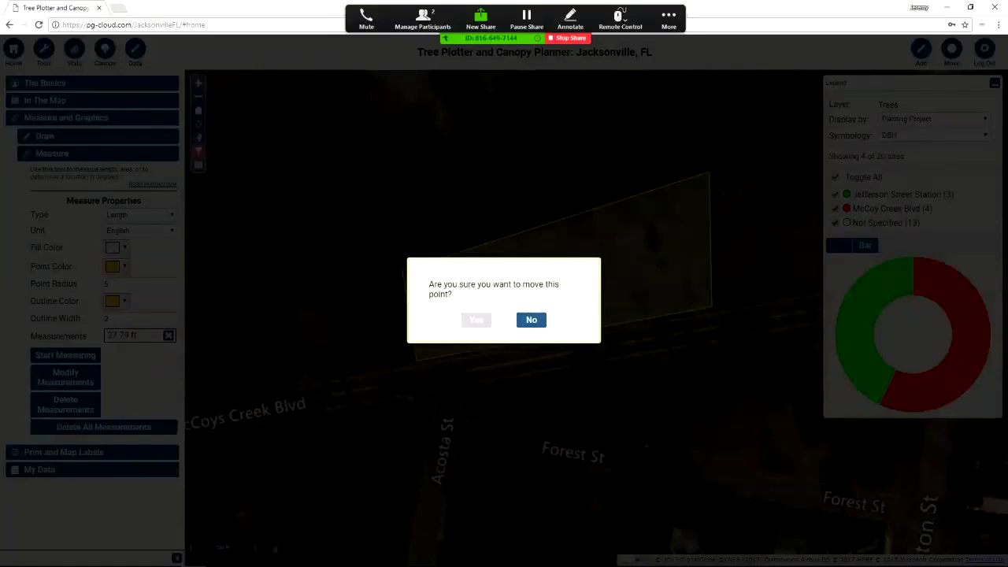
key(Return)
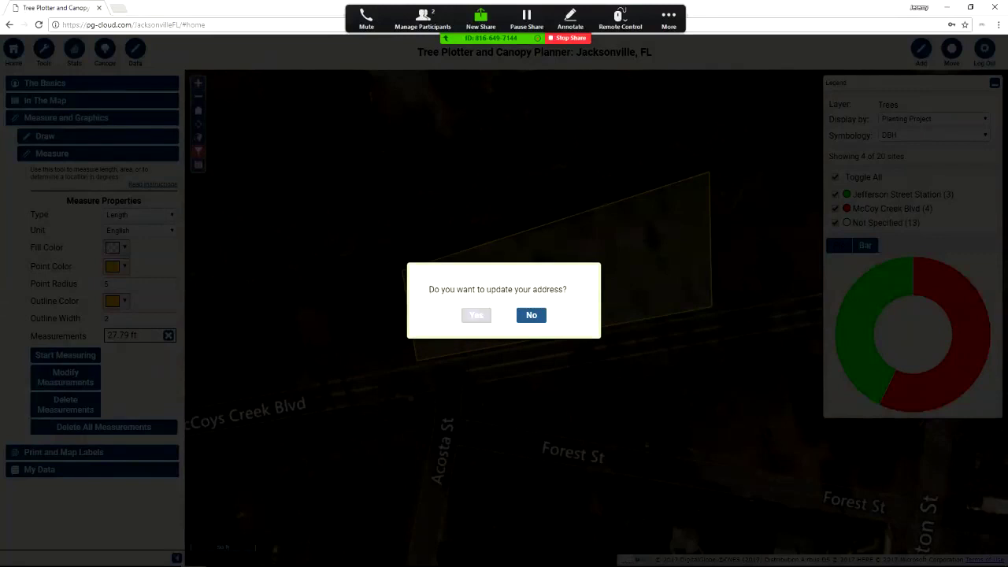
key(Return)
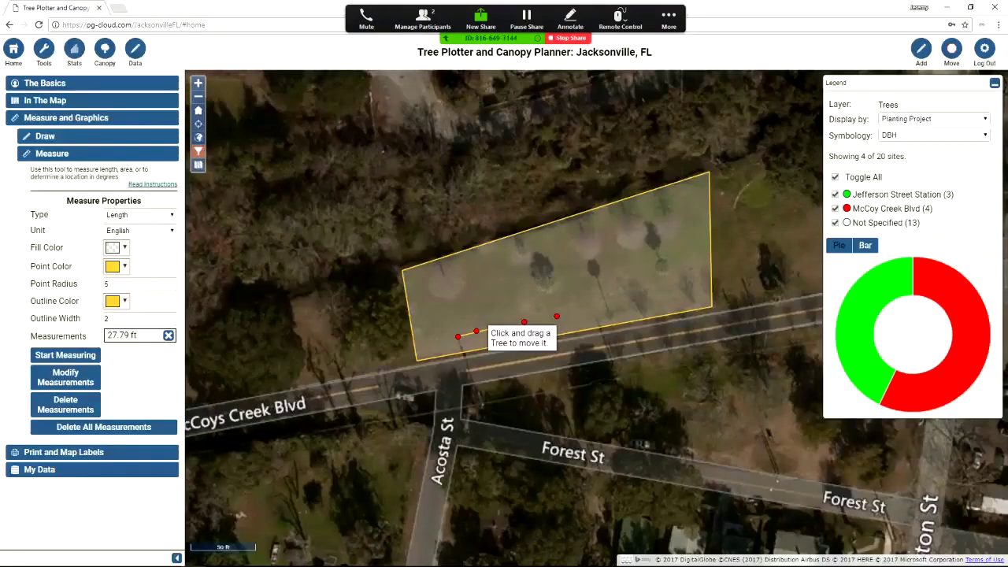
Delete the old measurement and re-measure from the first site to the moved second site
click(65, 354)
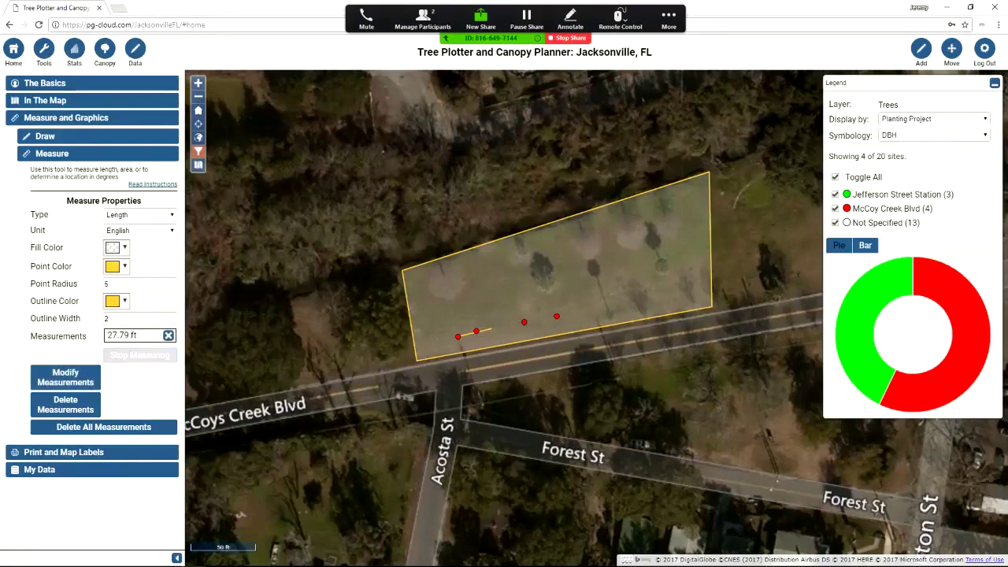
click(65, 404)
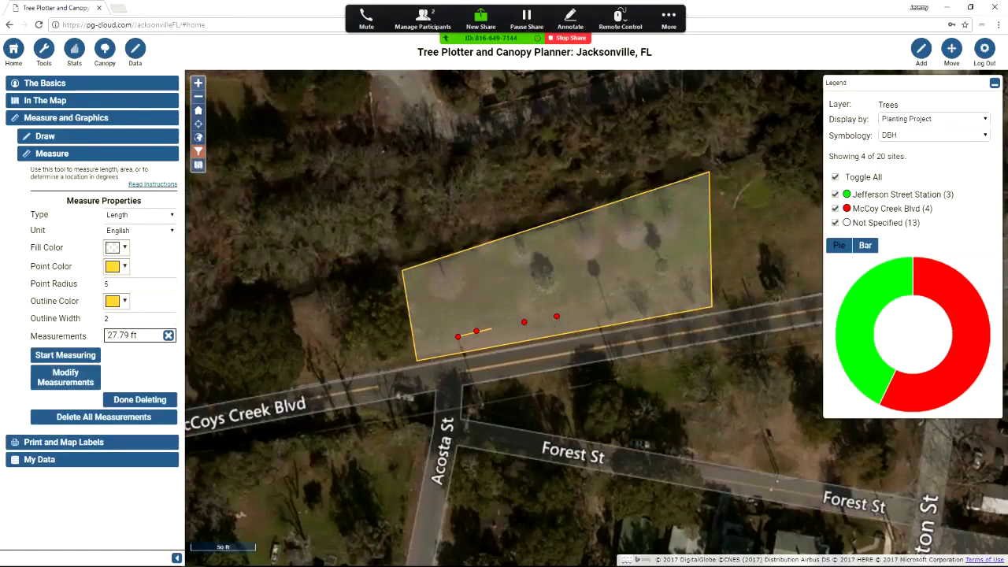
click(140, 399)
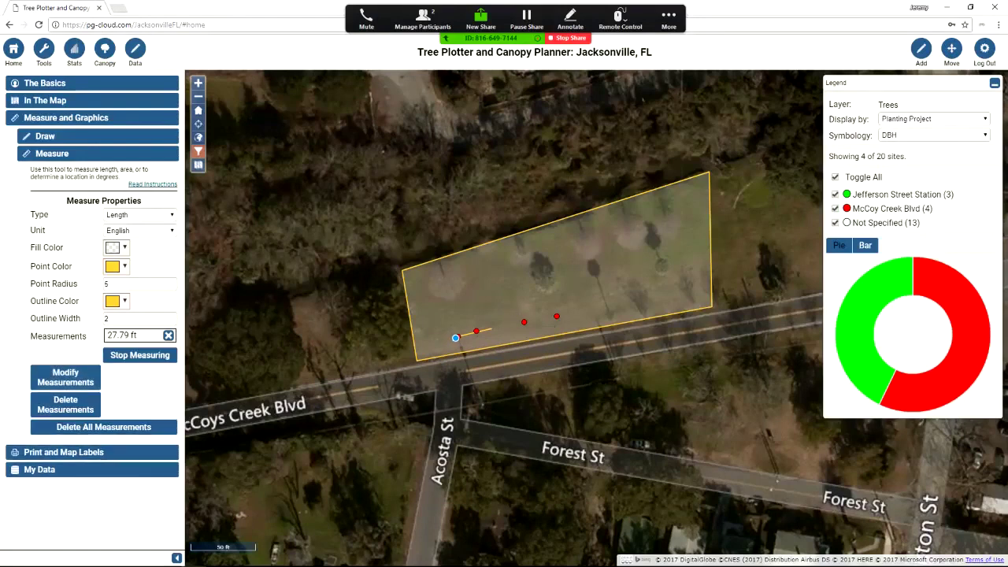
click(457, 337)
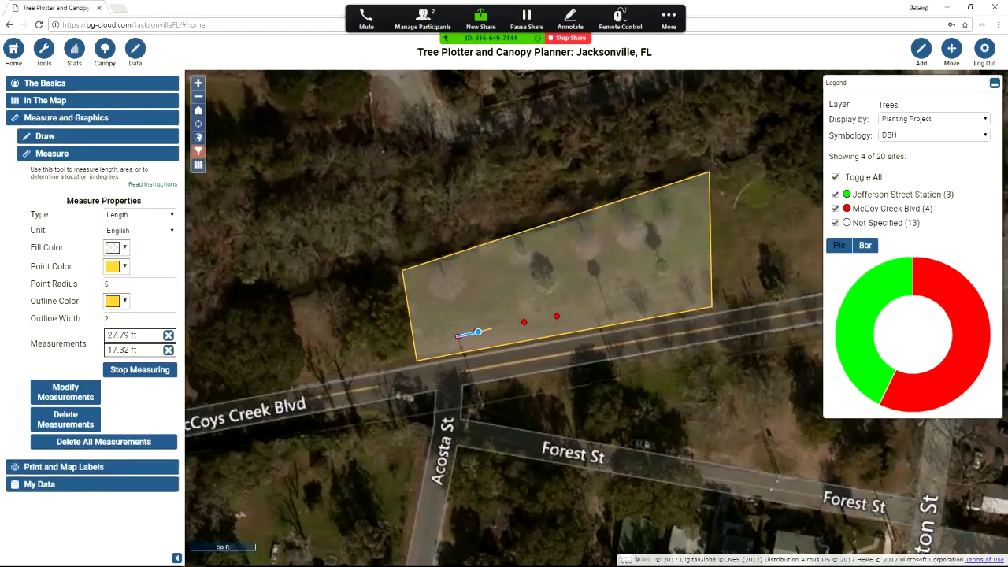
double_click(476, 331)
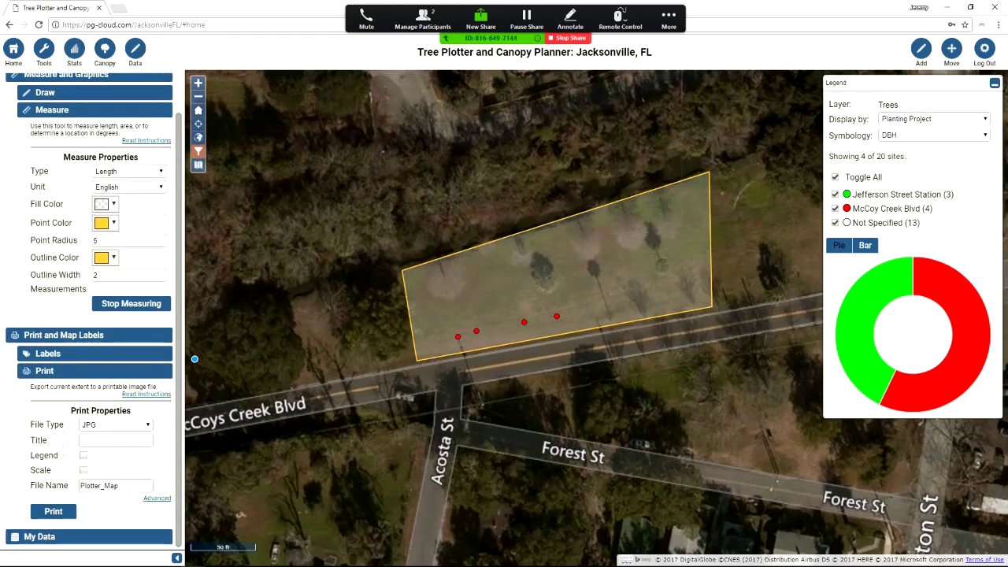
Export the map titled 'McCoy Creek Boulevard Planting Project' with legend and scale, named McCoyCreekBlvd
click(116, 441)
text(McCoy Creek Boulevard F)
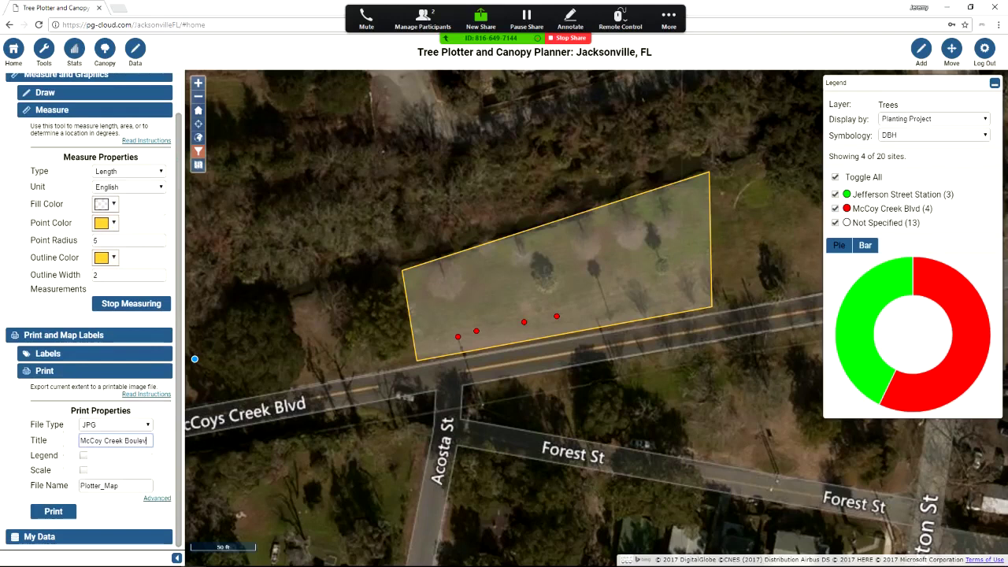
text(ing Project)
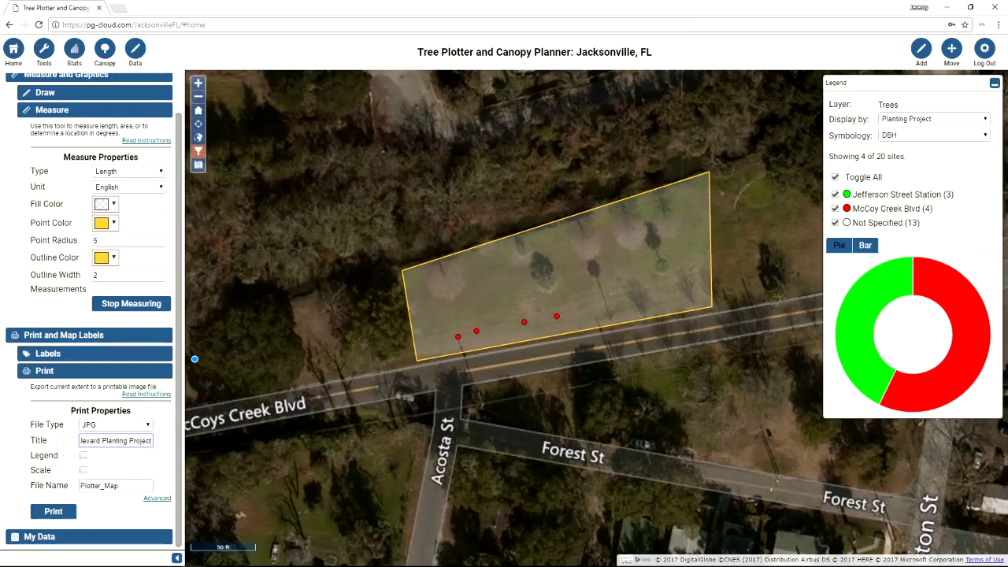
click(83, 455)
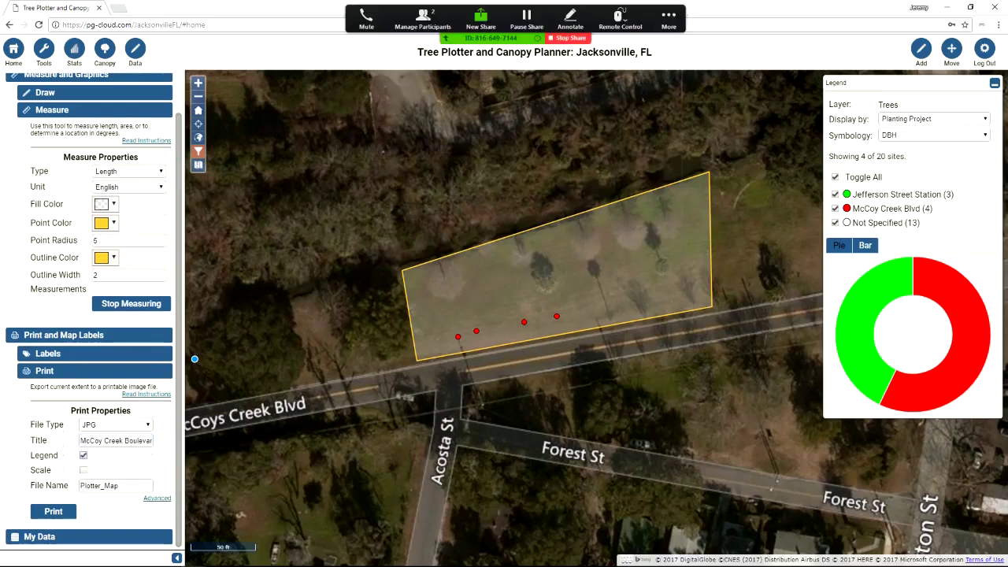
click(84, 470)
double_click(100, 485)
text(McCoyCreekBlvd)
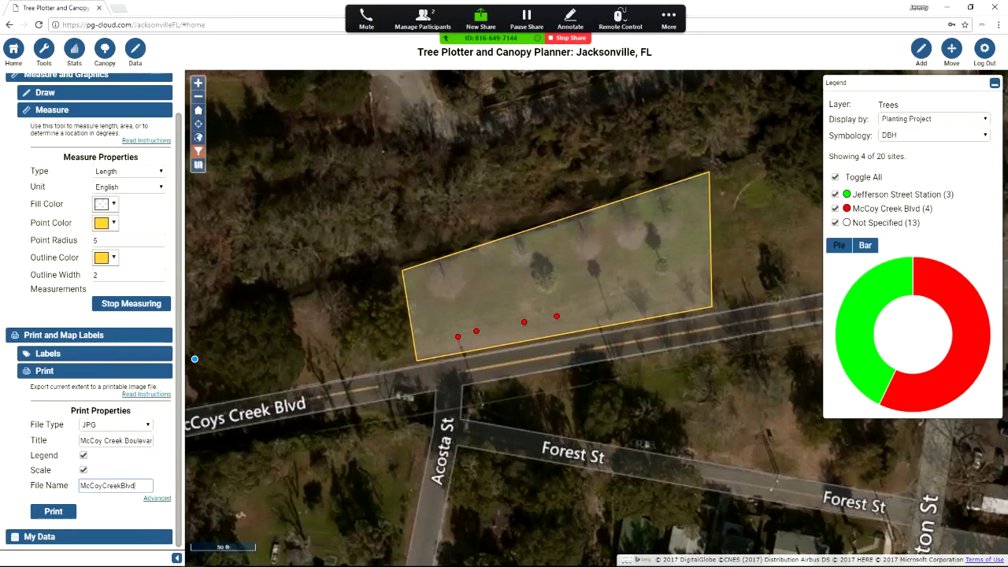
key(Return)
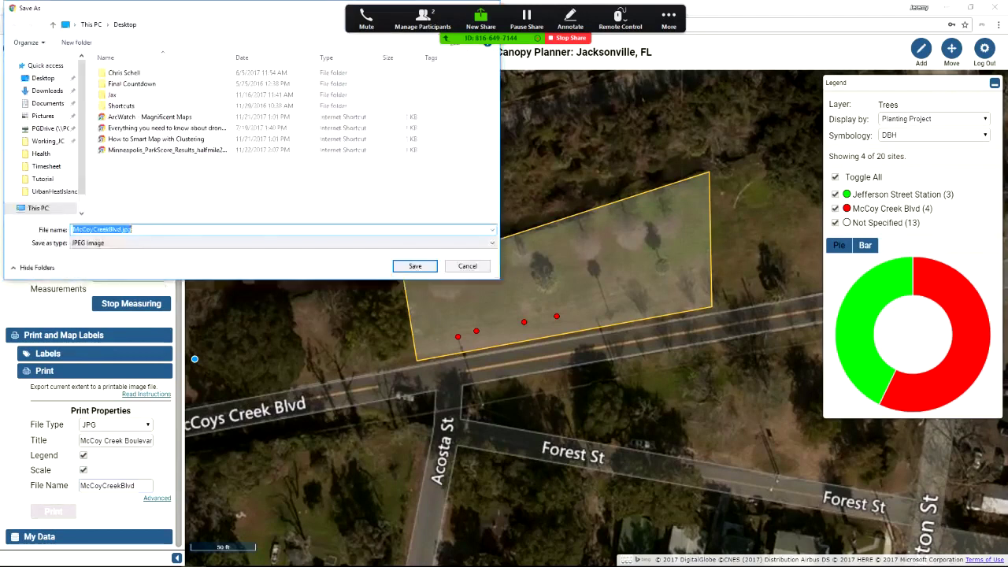
Save the image as McCoyCreekBlvd.jpg, then view the downloaded JPG and close the viewer
key(Return)
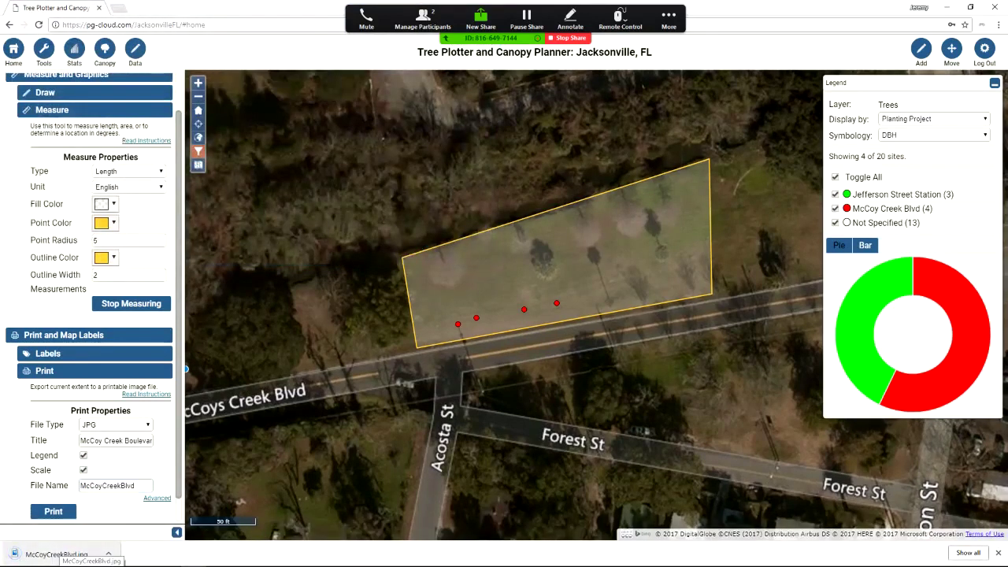
click(56, 553)
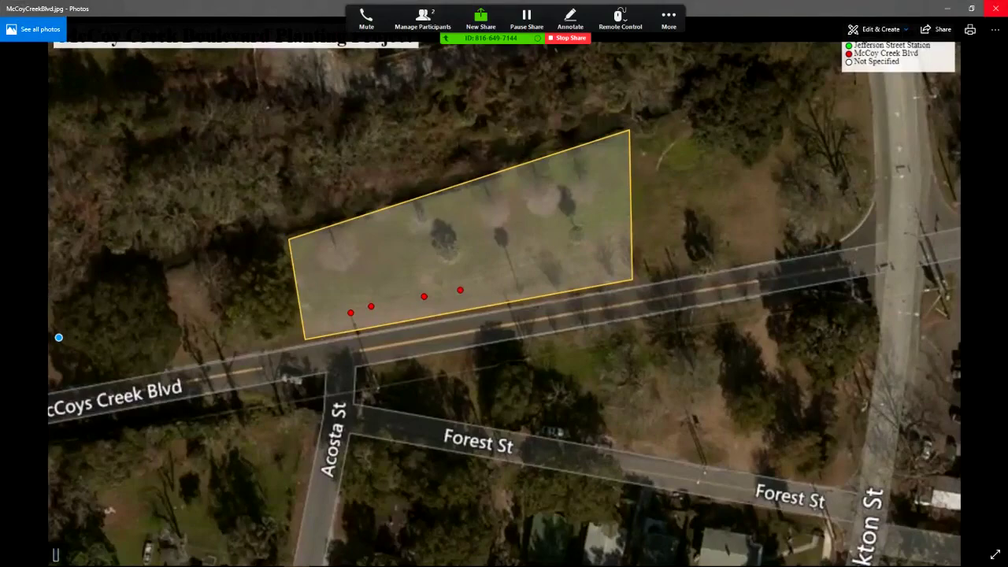
key(alt+F4)
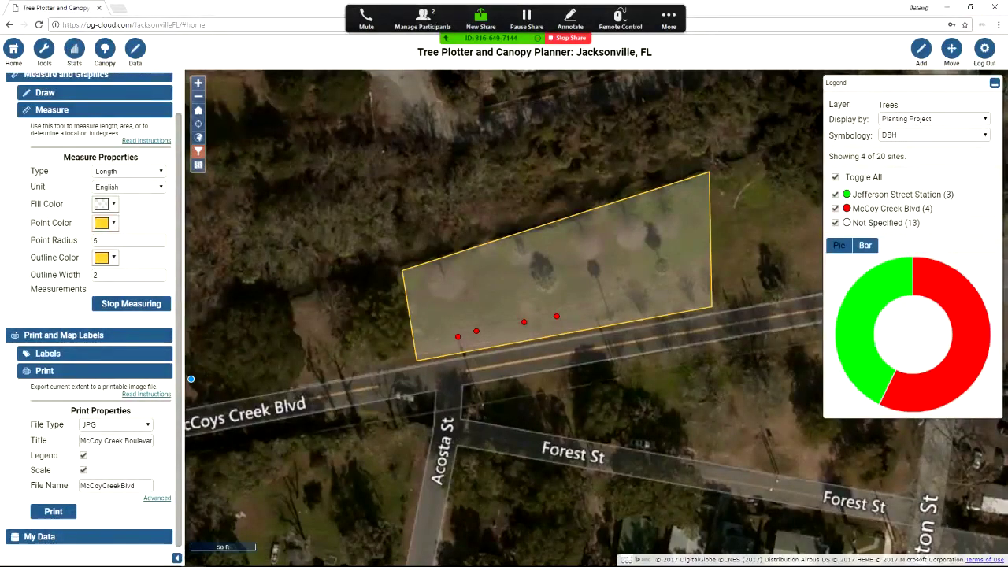
Collapse Print and Map Labels, save the map scenario as 'mccoycreek', and copy its link
click(63, 334)
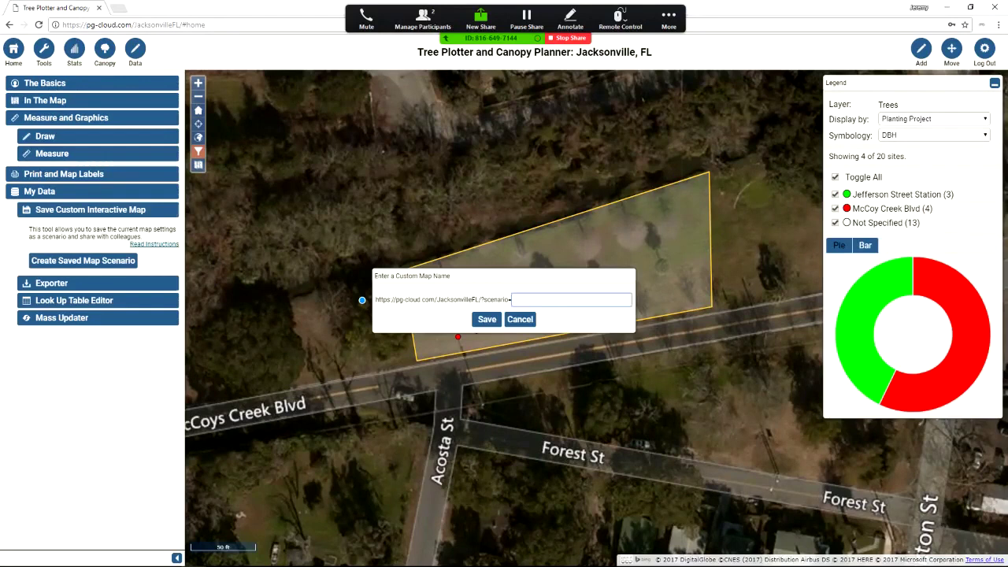
text(mccoycreek)
key(Return)
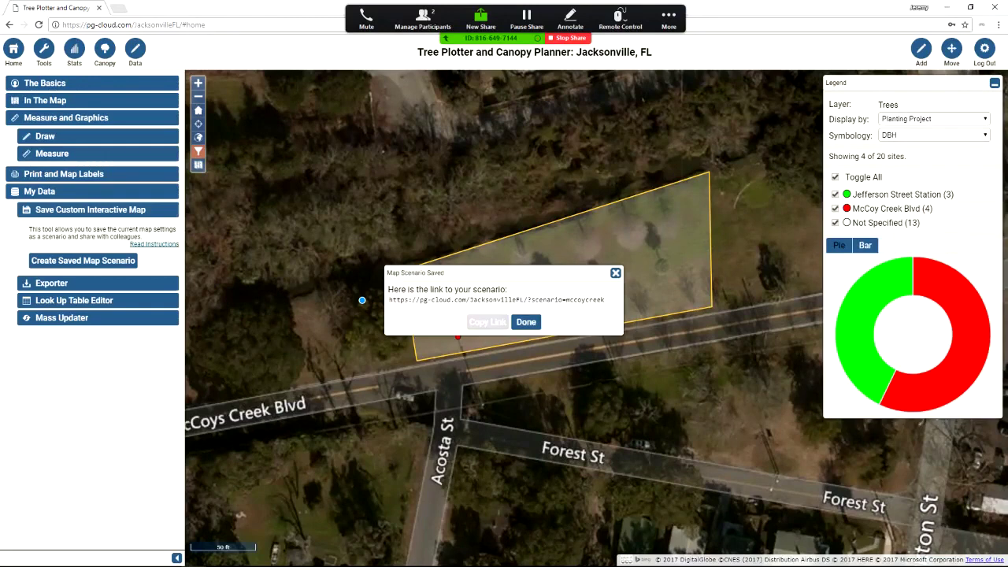
click(487, 323)
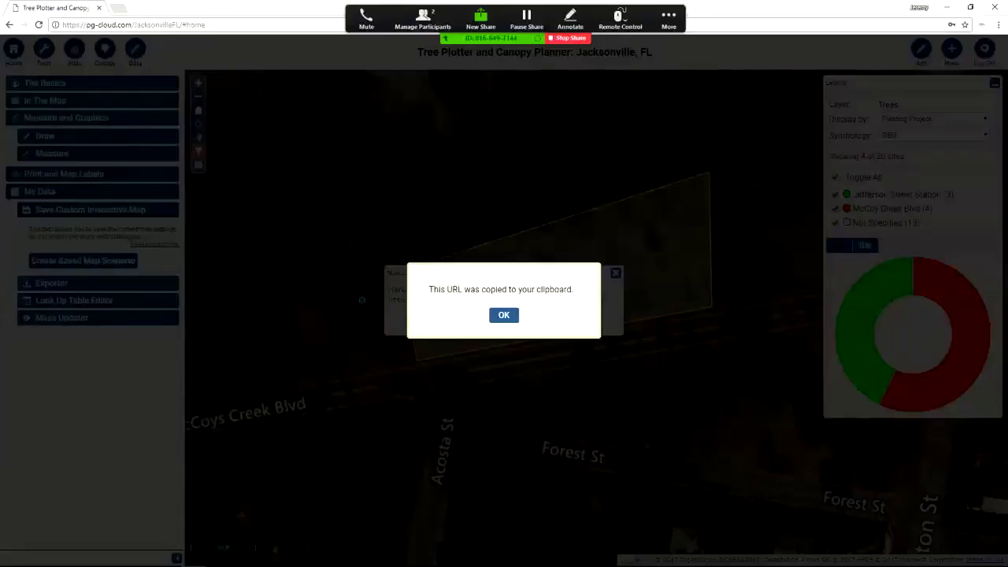
key(Return)
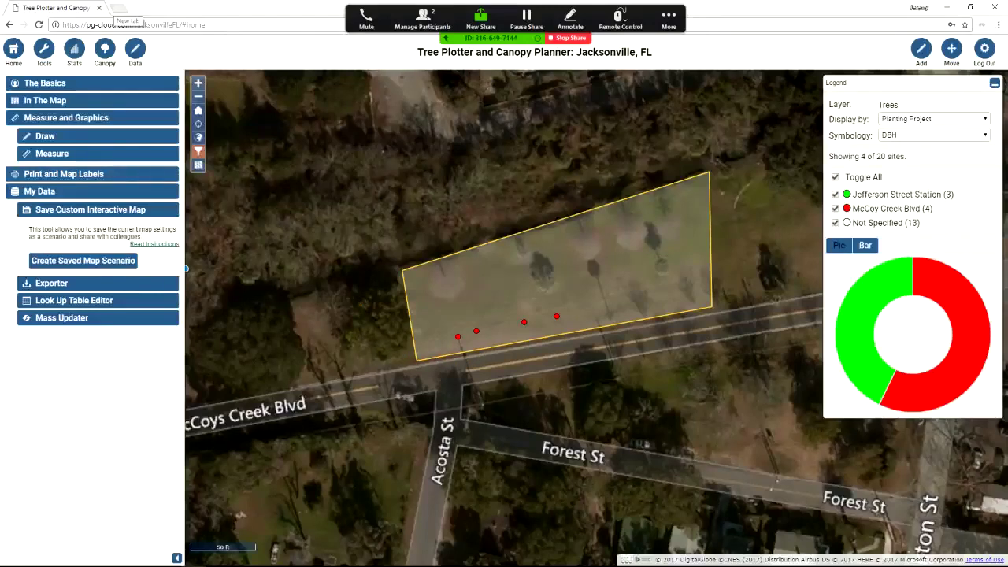
Load the copied mccoycreek scenario link in a new Chrome tab
click(118, 7)
key(ctrl+v)
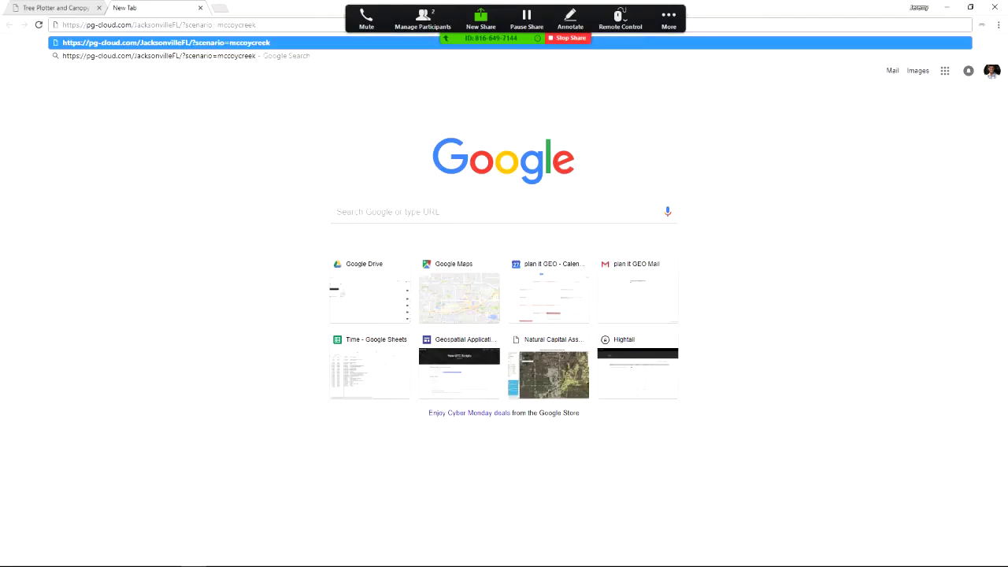
key(Return)
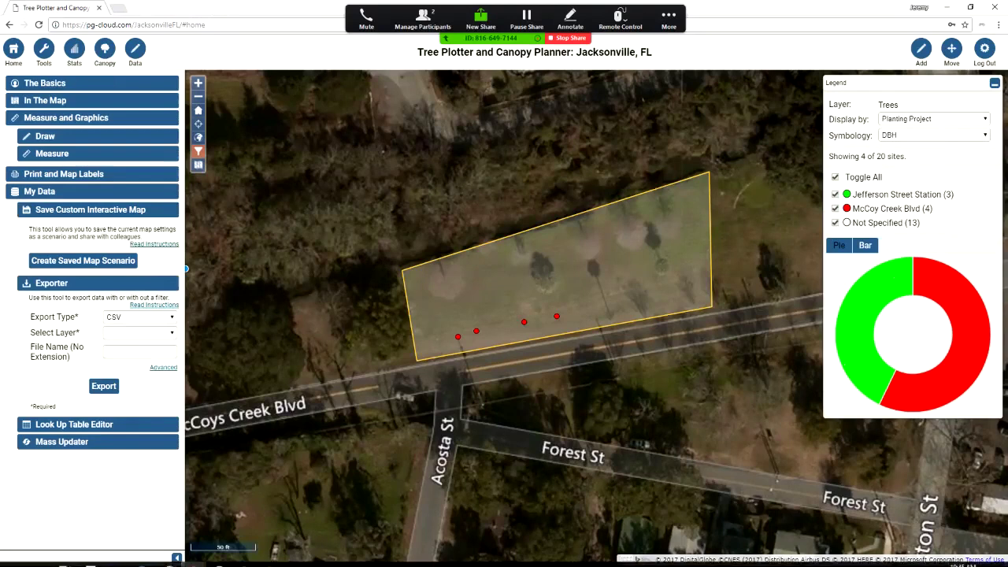
Show the My Data Exporter options with CSV as the export type
mouse_move(39, 557)
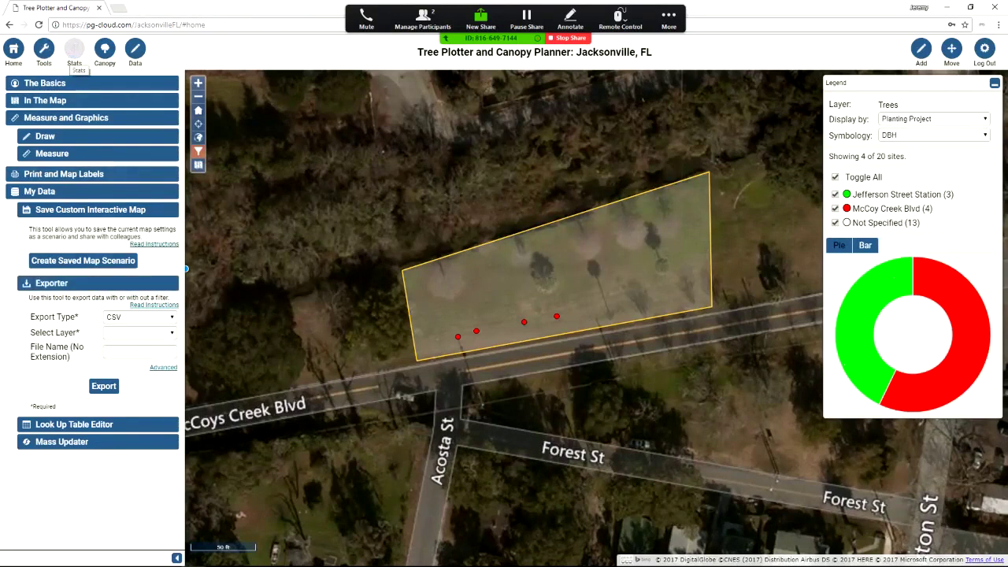
Filter the statistics by Status to Alive trees, showing 13 trees (100.0%)
click(75, 49)
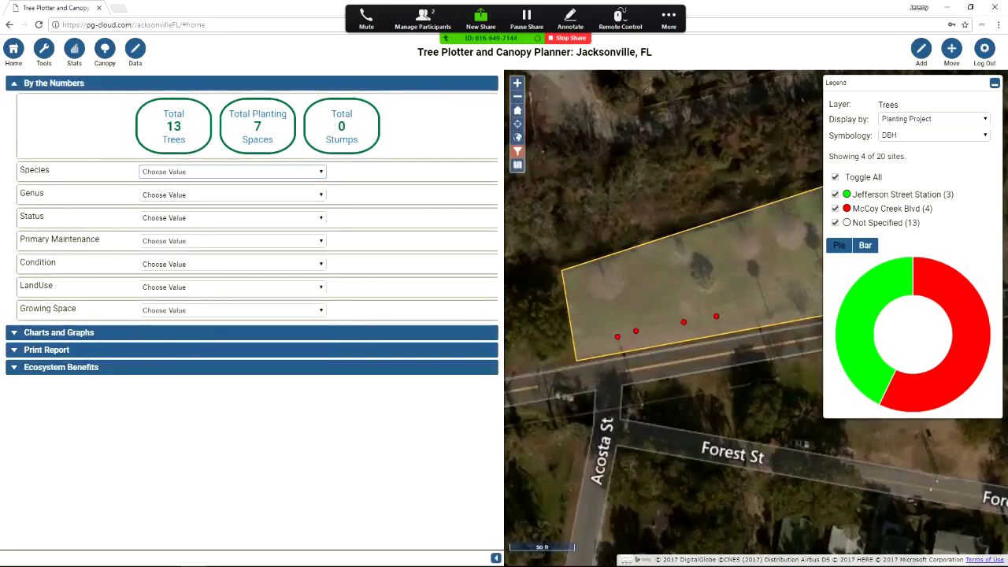
click(233, 217)
click(181, 244)
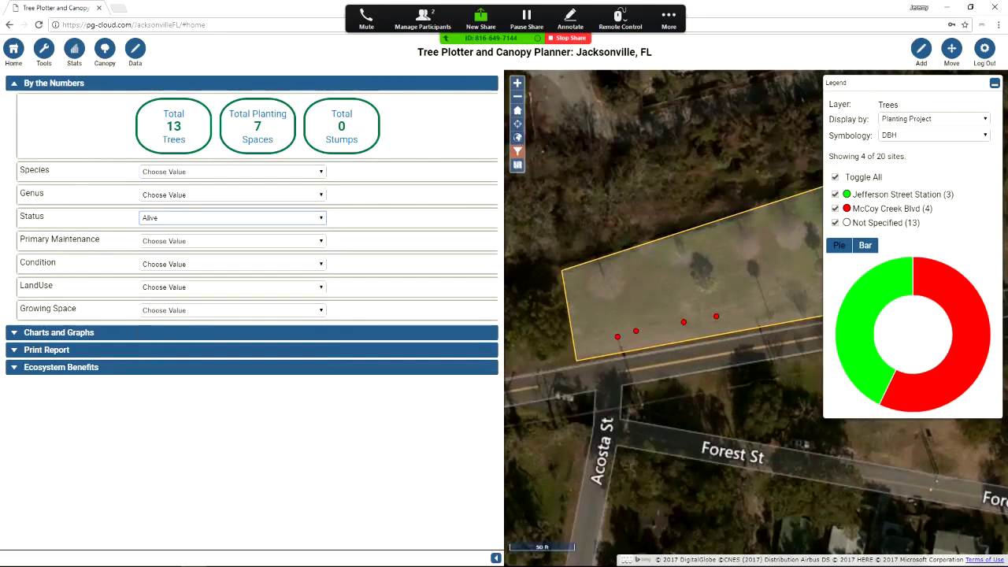
Expand the Location and Tree Health charts under Charts and Graphs, down to Print Report
click(59, 333)
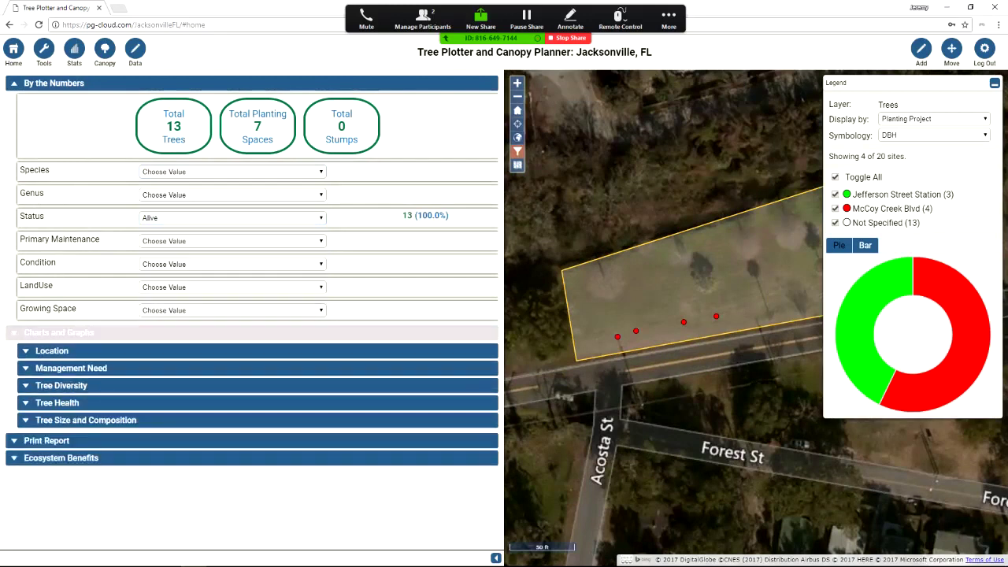
click(52, 351)
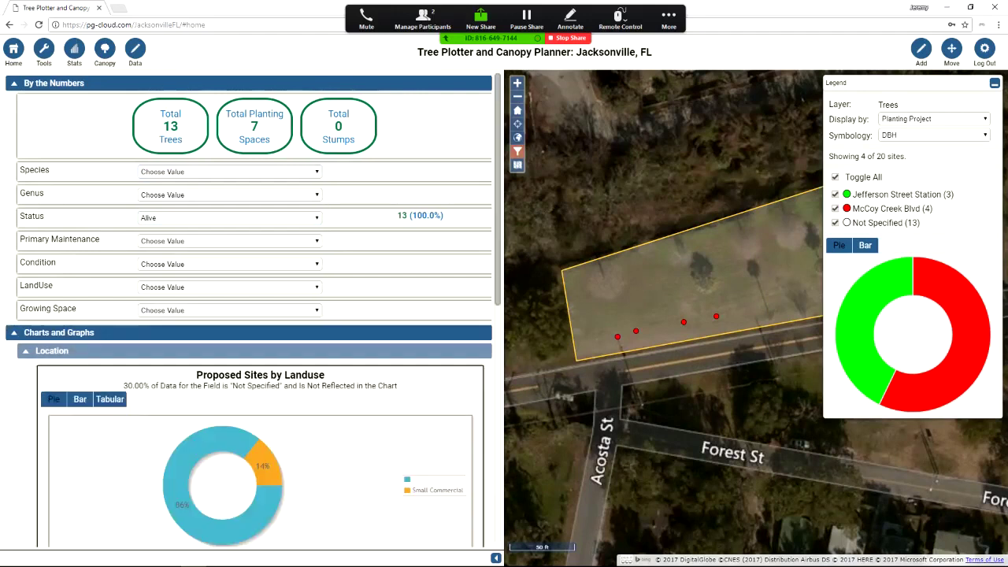
scroll(237, 355, down, 2)
scroll(252, 315, down, 3)
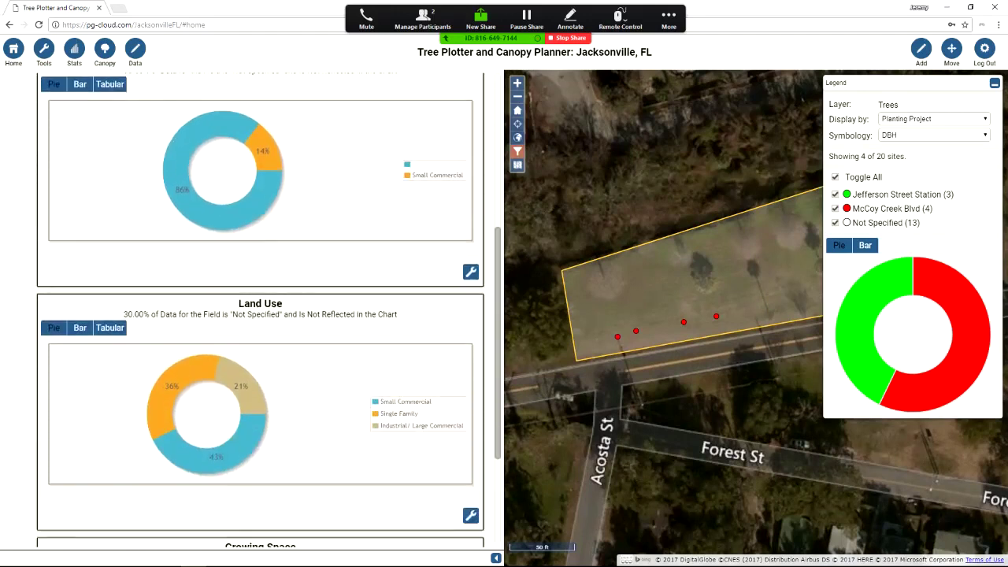
scroll(252, 315, down, 3)
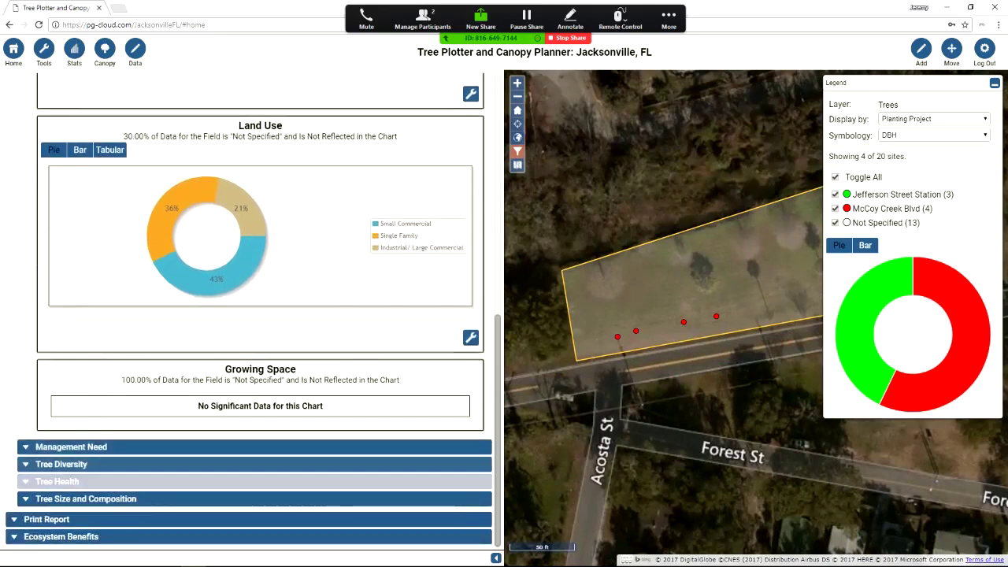
click(57, 481)
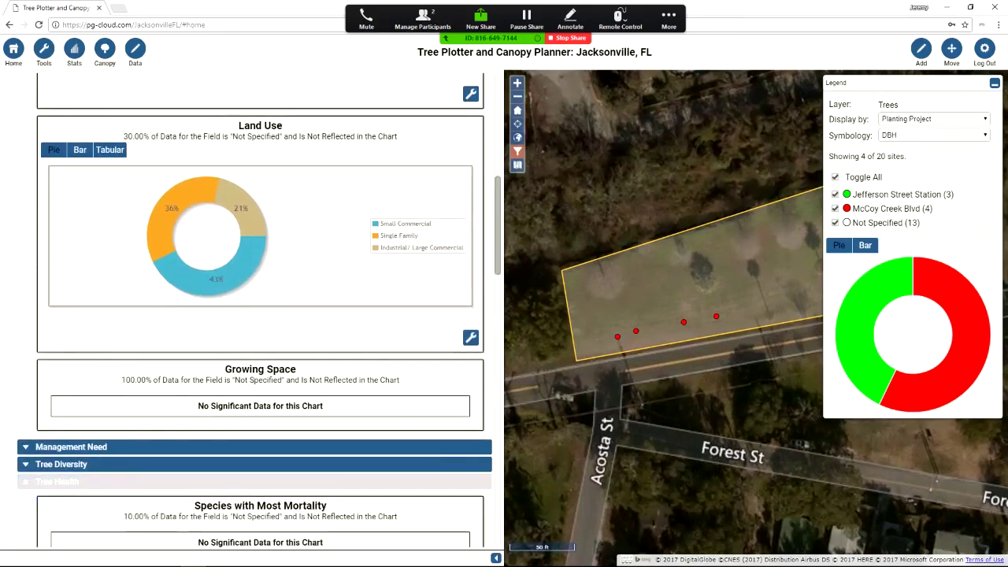
scroll(57, 481, down, 3)
scroll(260, 315, down, 5)
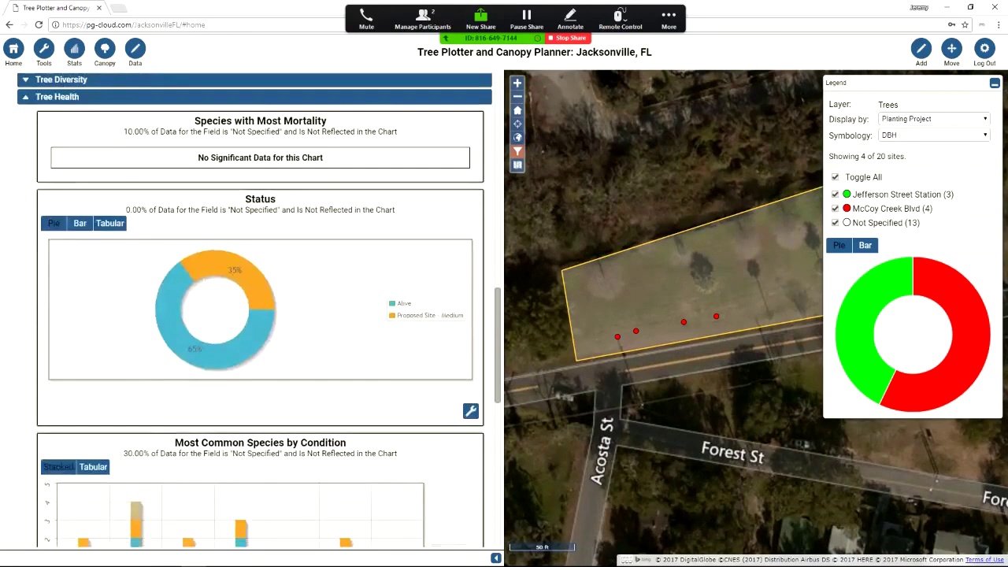
scroll(260, 315, down, 3)
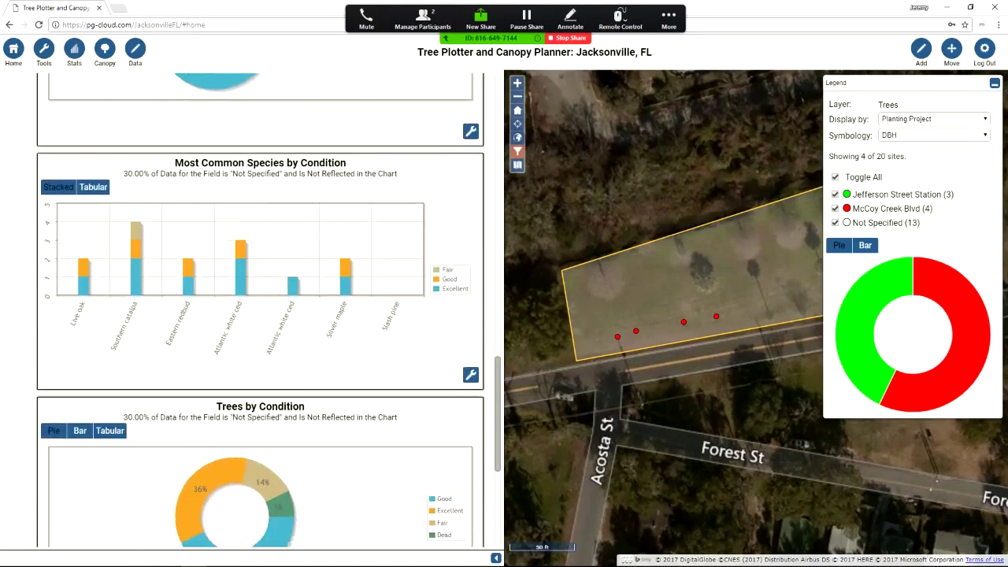
scroll(260, 315, down, 2)
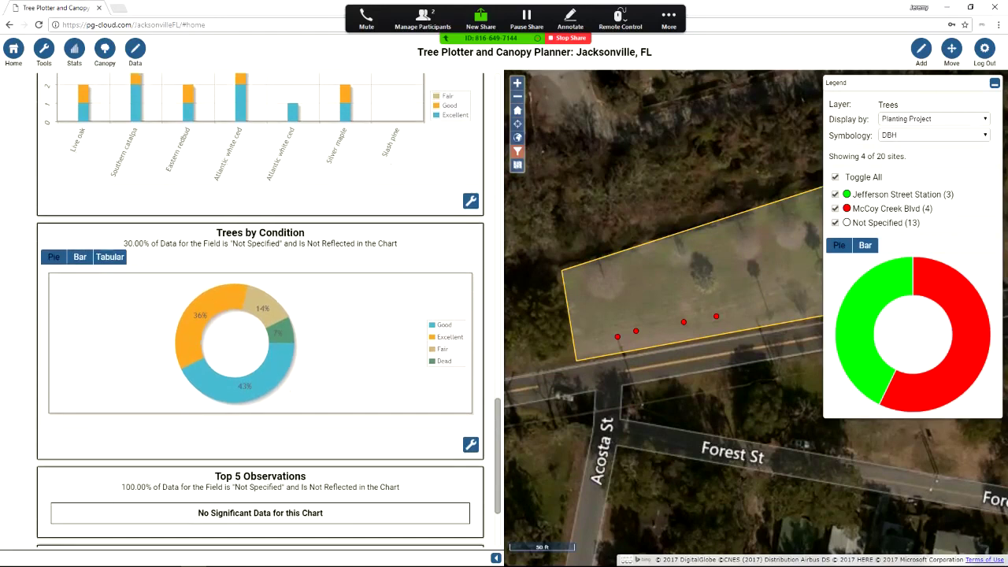
scroll(260, 315, down, 2)
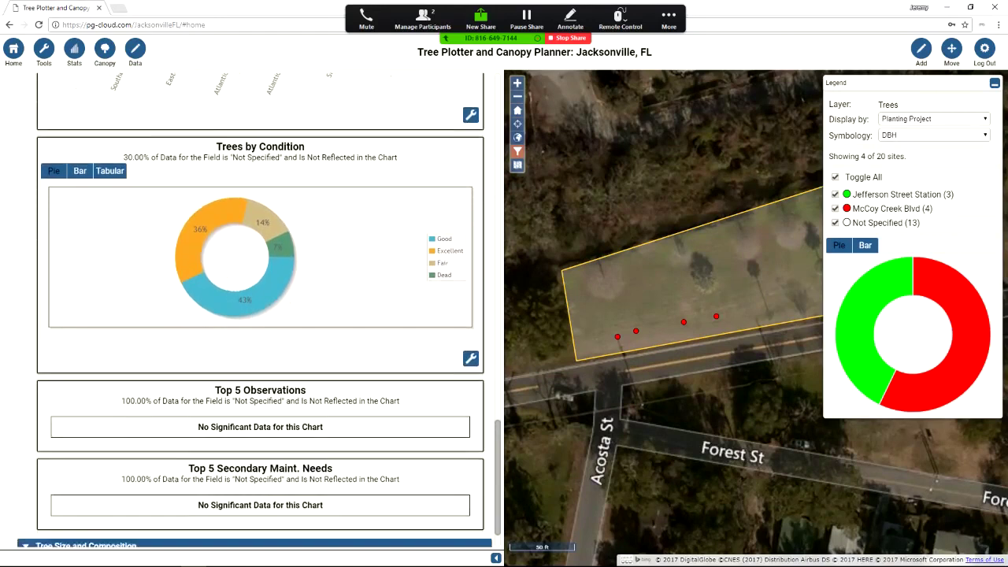
scroll(252, 315, down, 4)
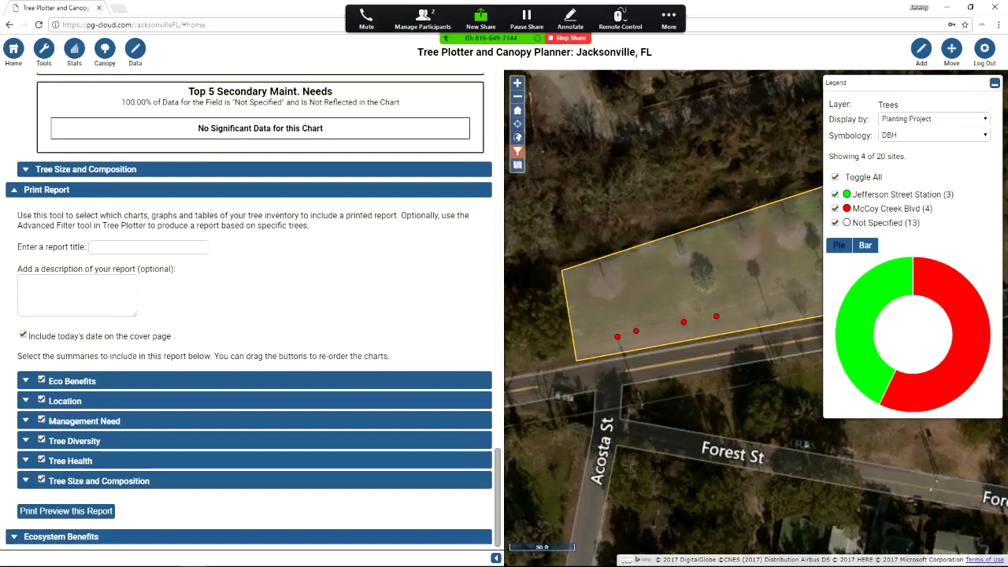
Review the Ecosystem Benefits cards ($227 annual), then advance the slideshow to 'For More Information…'
click(60, 536)
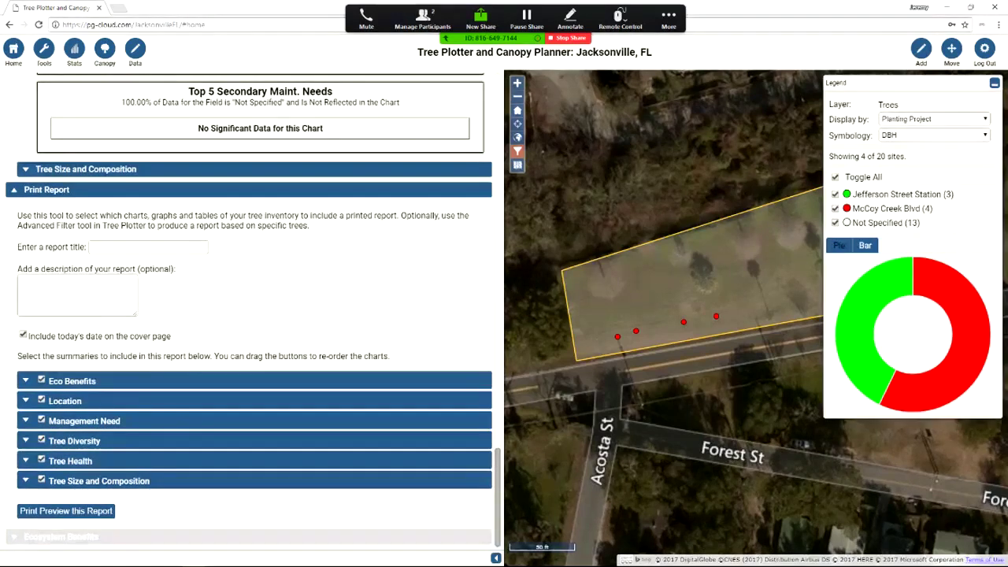
scroll(252, 315, down, 2)
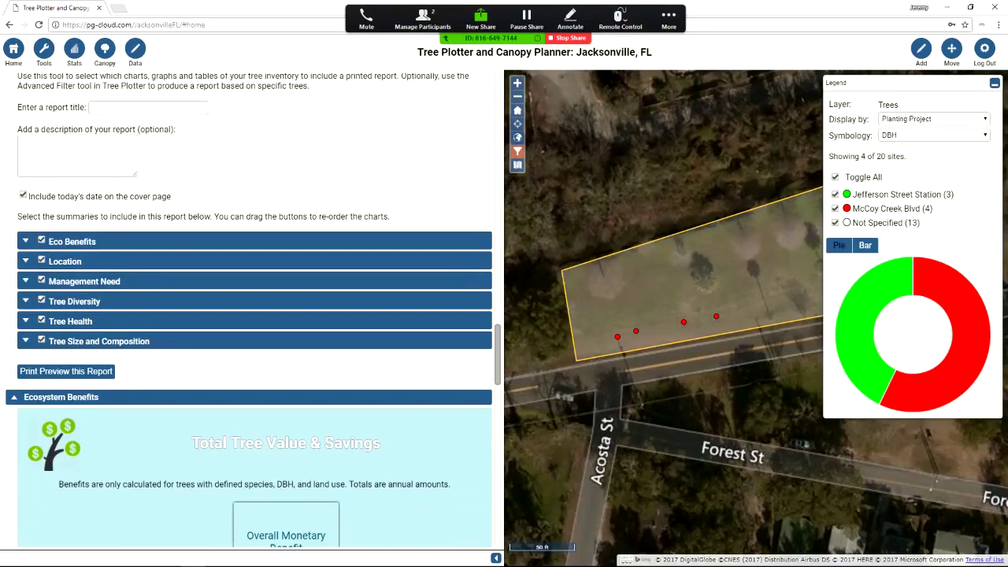
scroll(249, 311, down, 4)
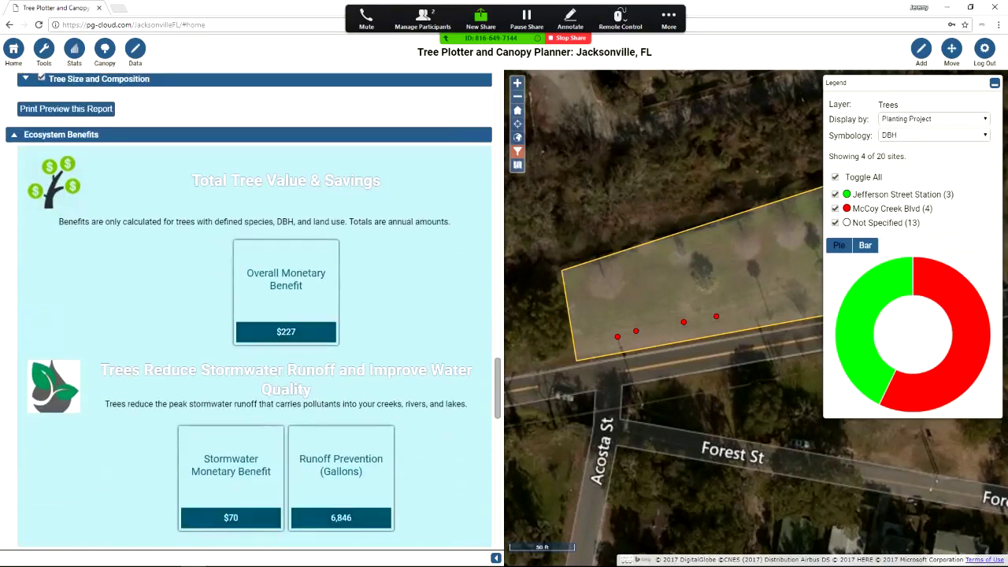
scroll(252, 315, down, 1)
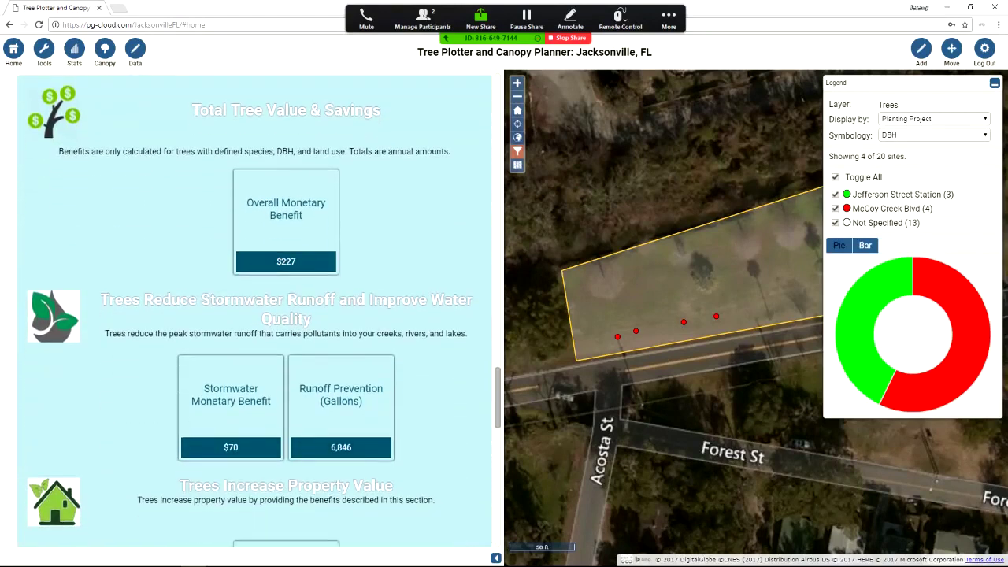
scroll(248, 310, down, 2)
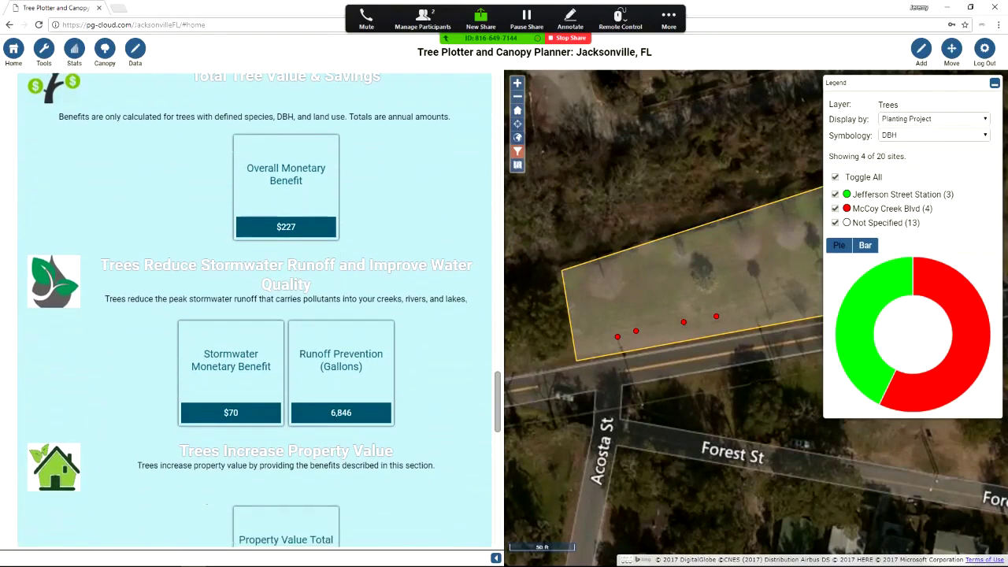
scroll(252, 310, down, 2)
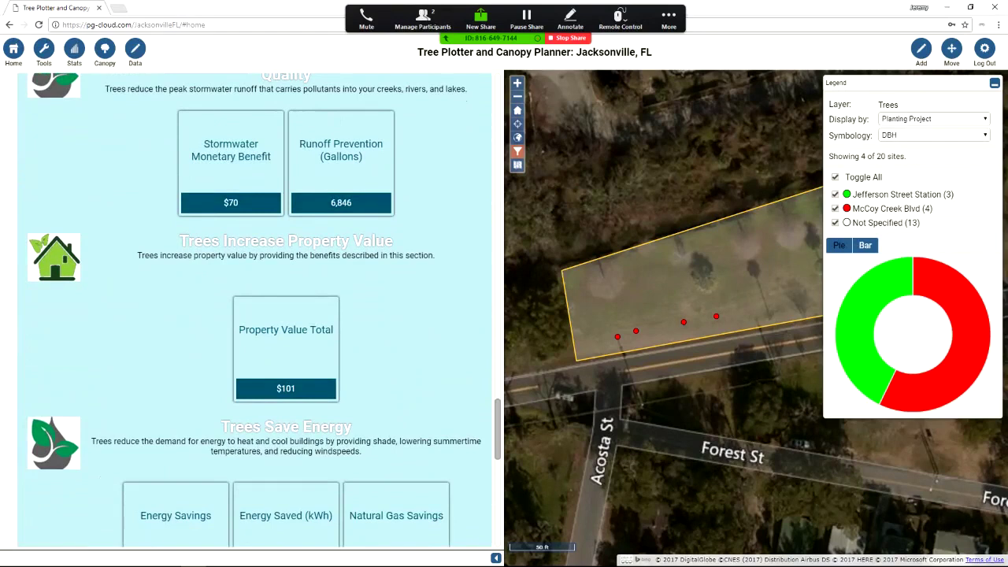
scroll(249, 311, down, 3)
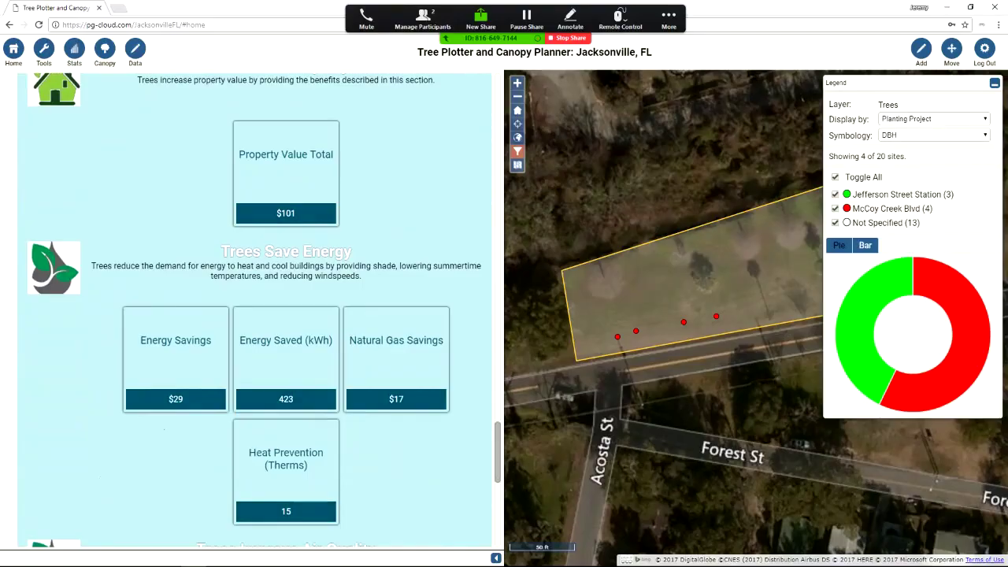
key(alt+Tab)
key(Right)
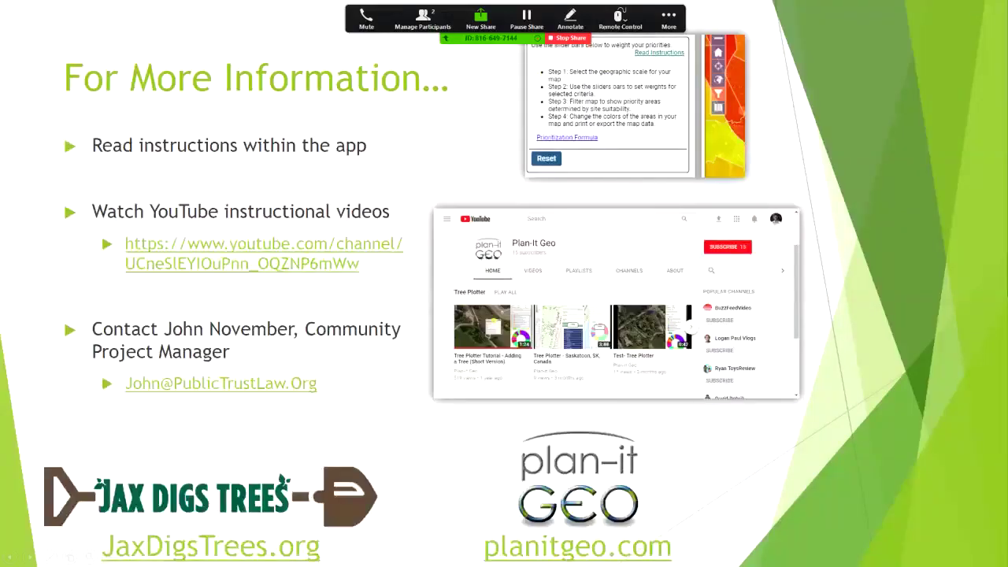